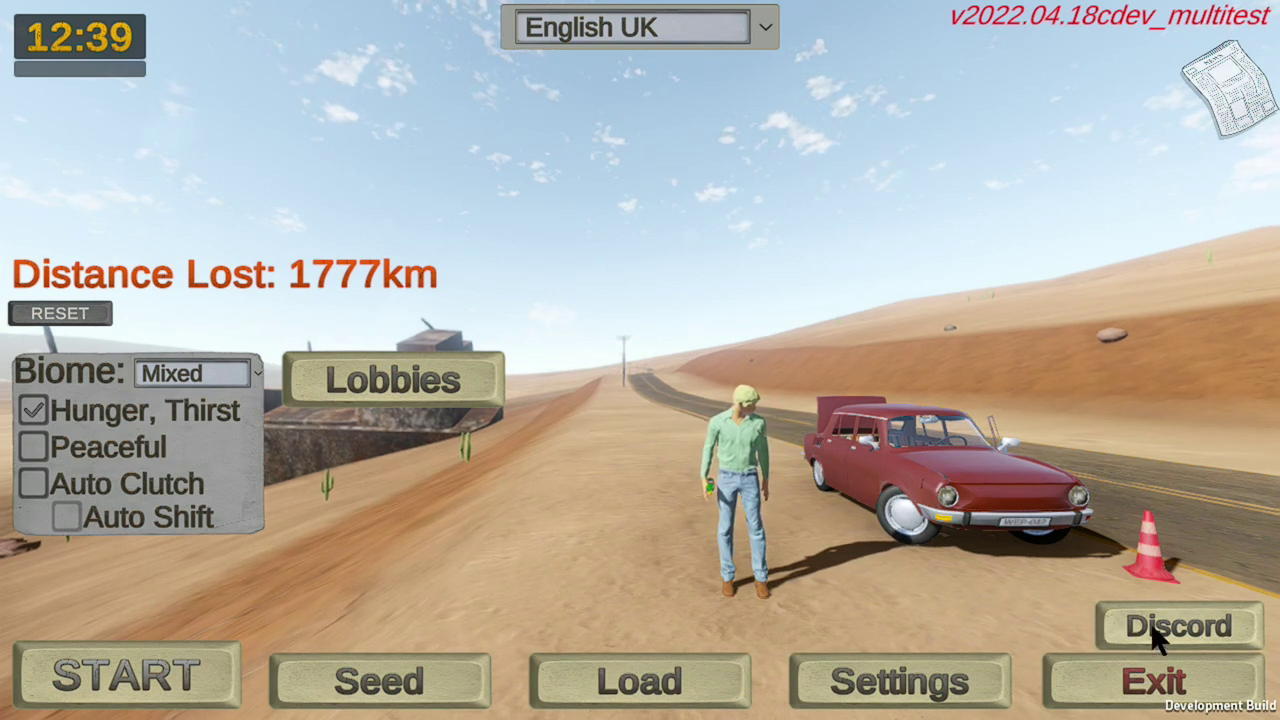
# Exit the game, switch to Discord and open the GeneServer's mod-loader channel under The Long Drive
pyautogui.click(1150, 686)
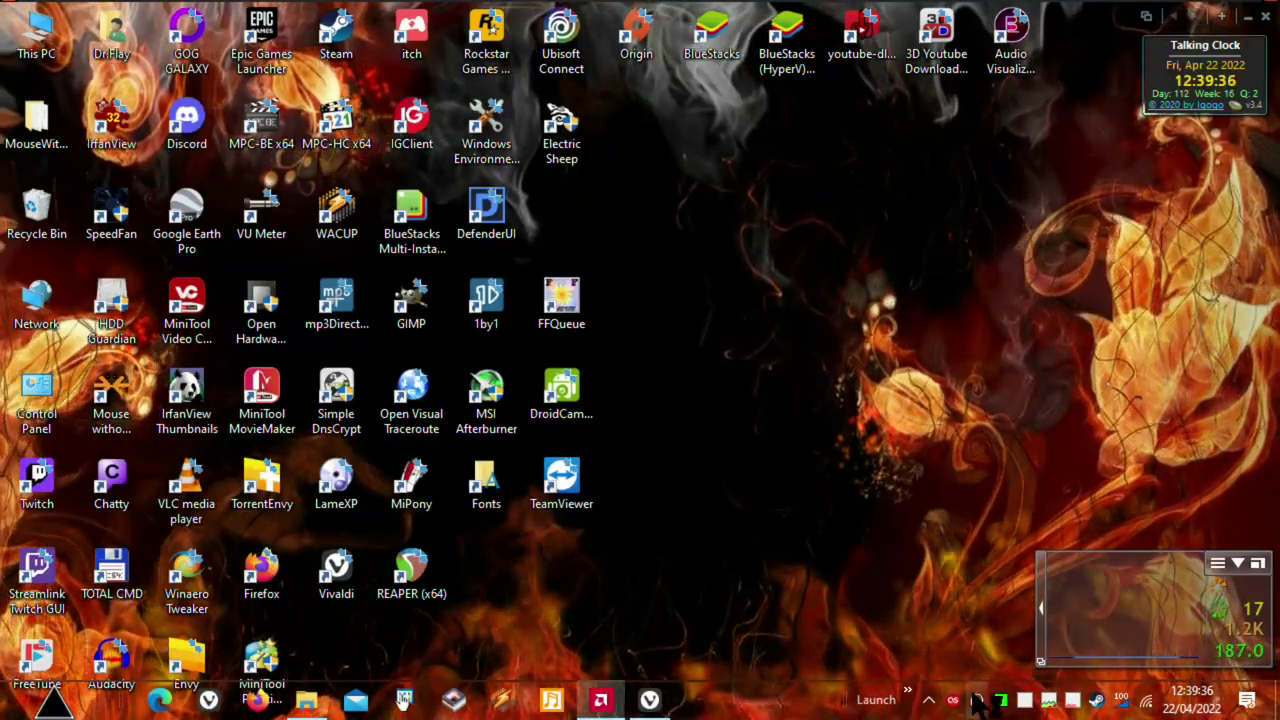
pyautogui.click(978, 701)
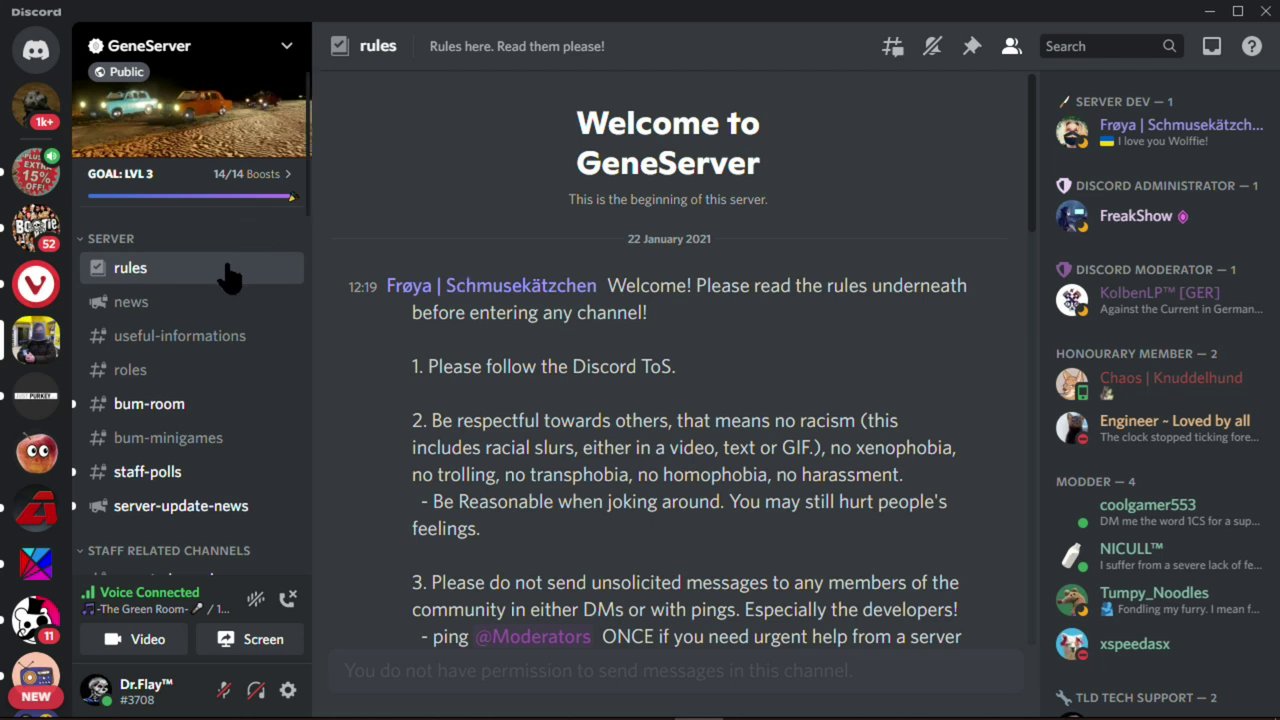
pyautogui.scroll(-5, 184, 480)
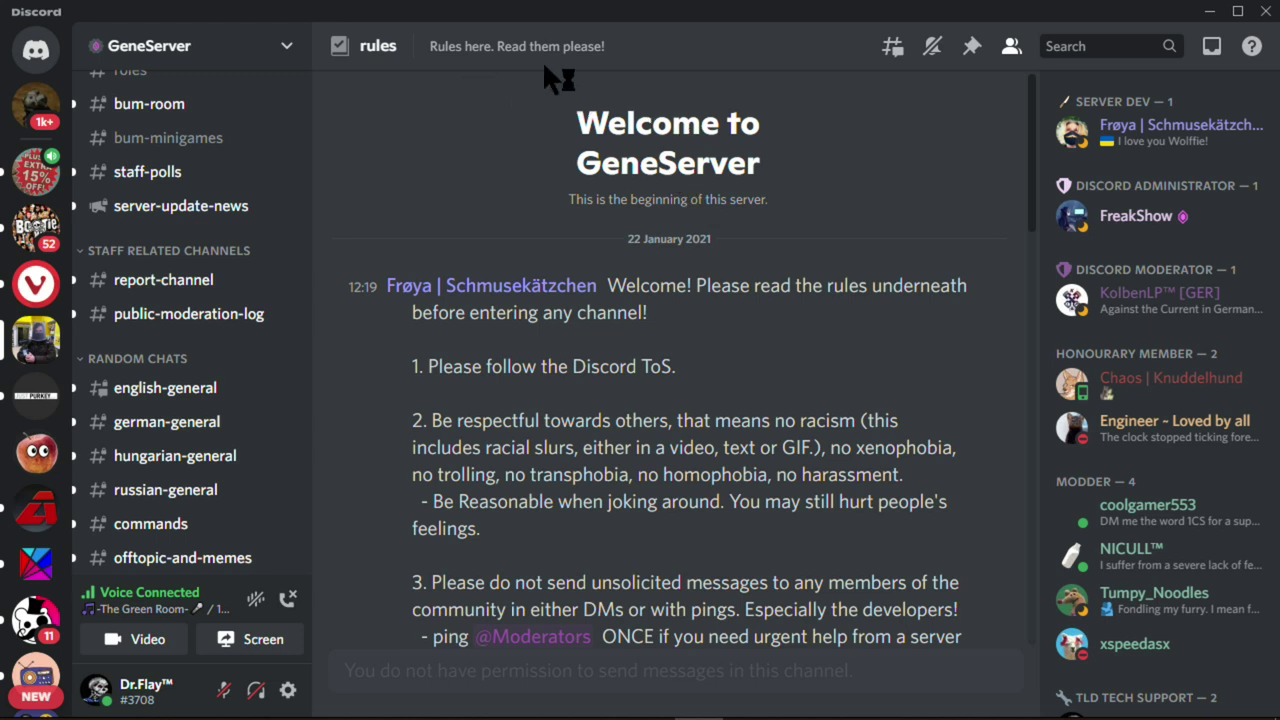
pyautogui.scroll(5, 257, 250)
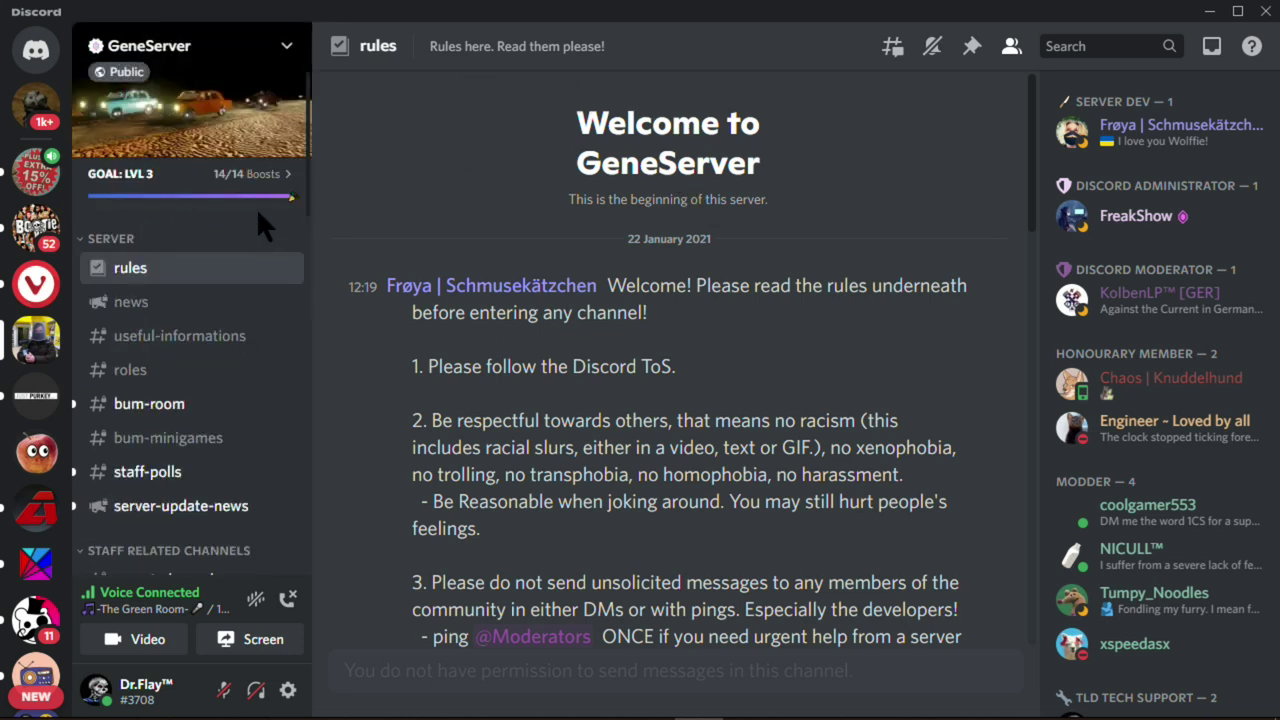
pyautogui.scroll(-10, 200, 380)
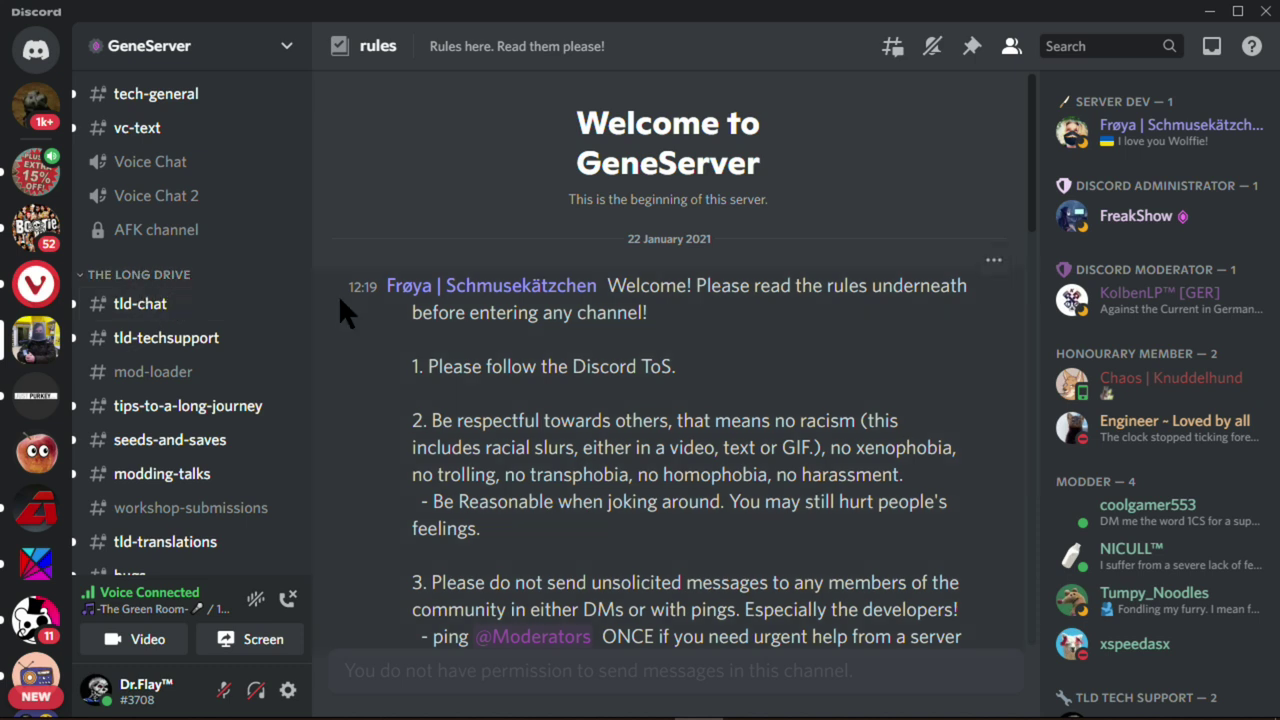
pyautogui.click(165, 385)
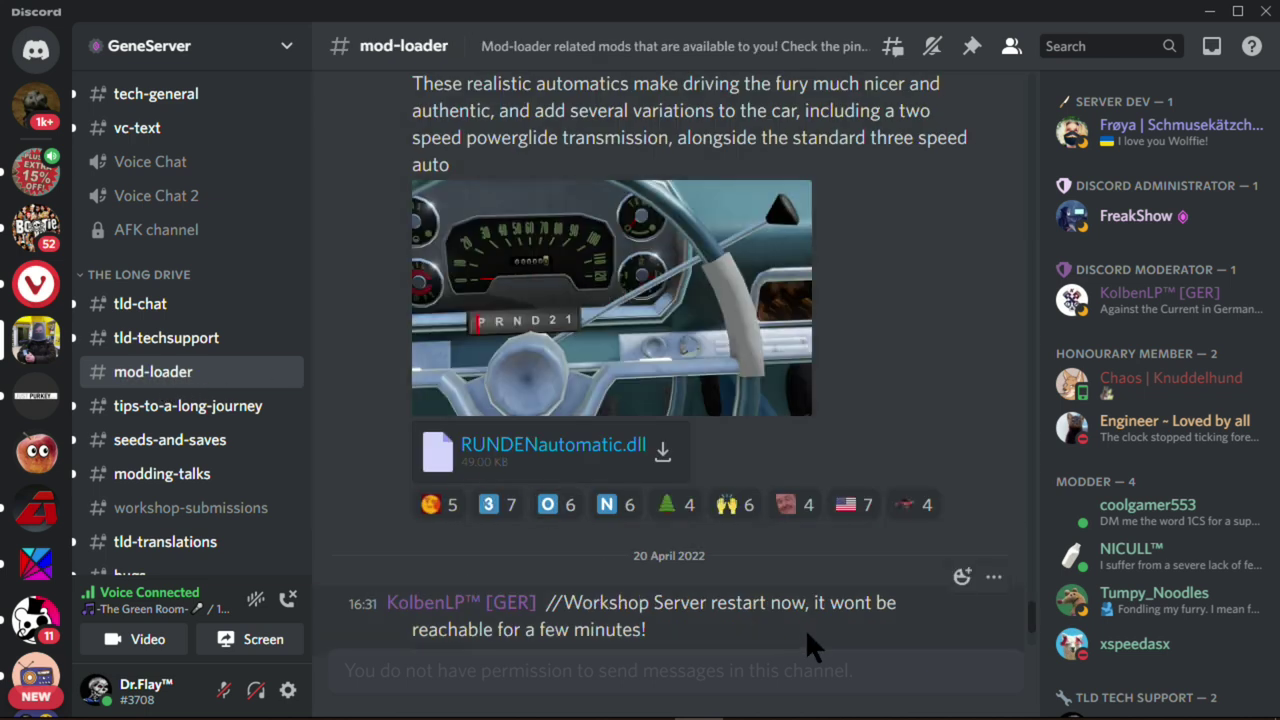
# Open the channel's pinned messages and start downloading the TLDworkshop_8.1_DEV4 file from the v. 8.1 DEV 4 post
pyautogui.scroll(-4, 805, 626)
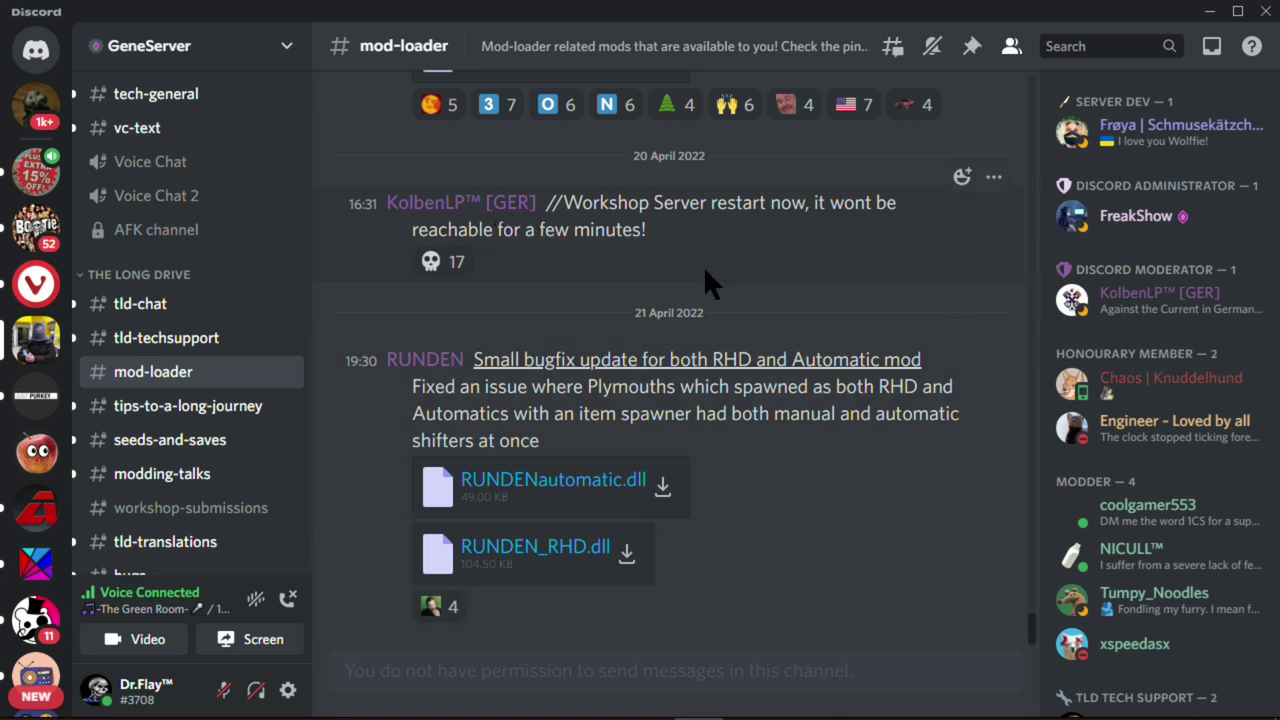
pyautogui.scroll(2, 705, 270)
pyautogui.scroll(-2, 757, 503)
pyautogui.click(973, 47)
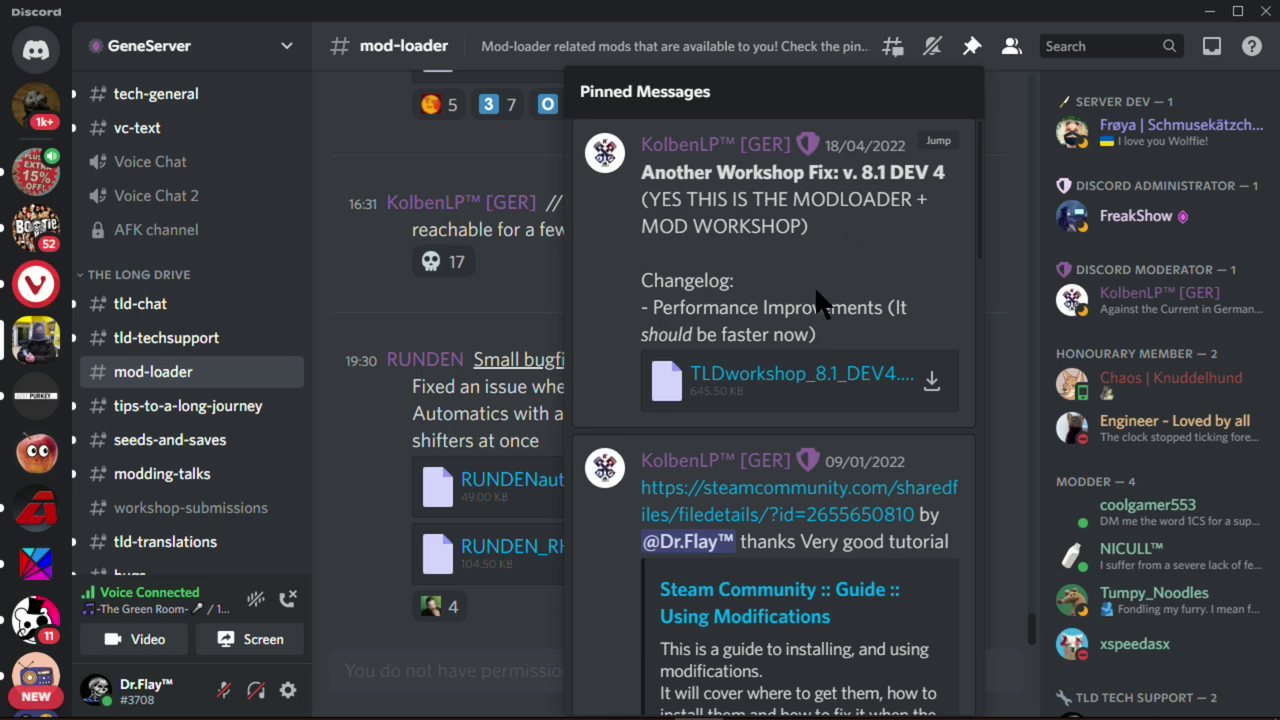
pyautogui.scroll(-5, 760, 265)
pyautogui.scroll(5, 746, 281)
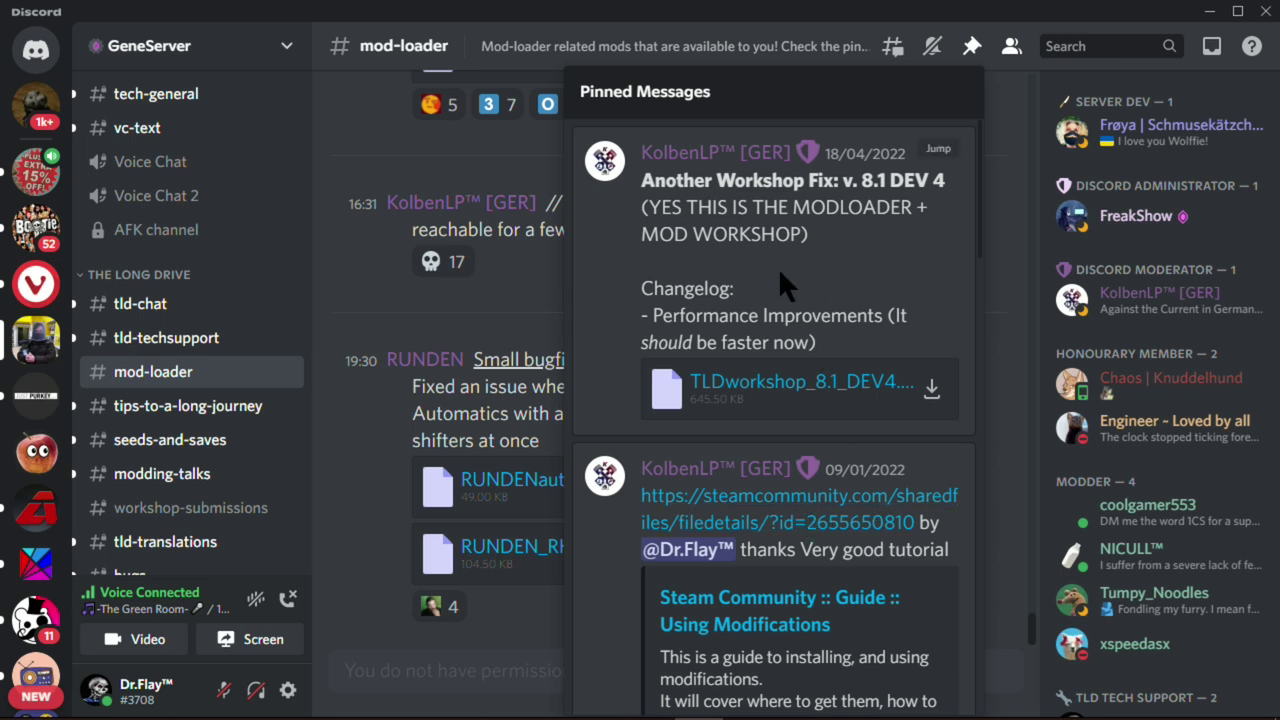
pyautogui.click(781, 386)
pyautogui.click(666, 436)
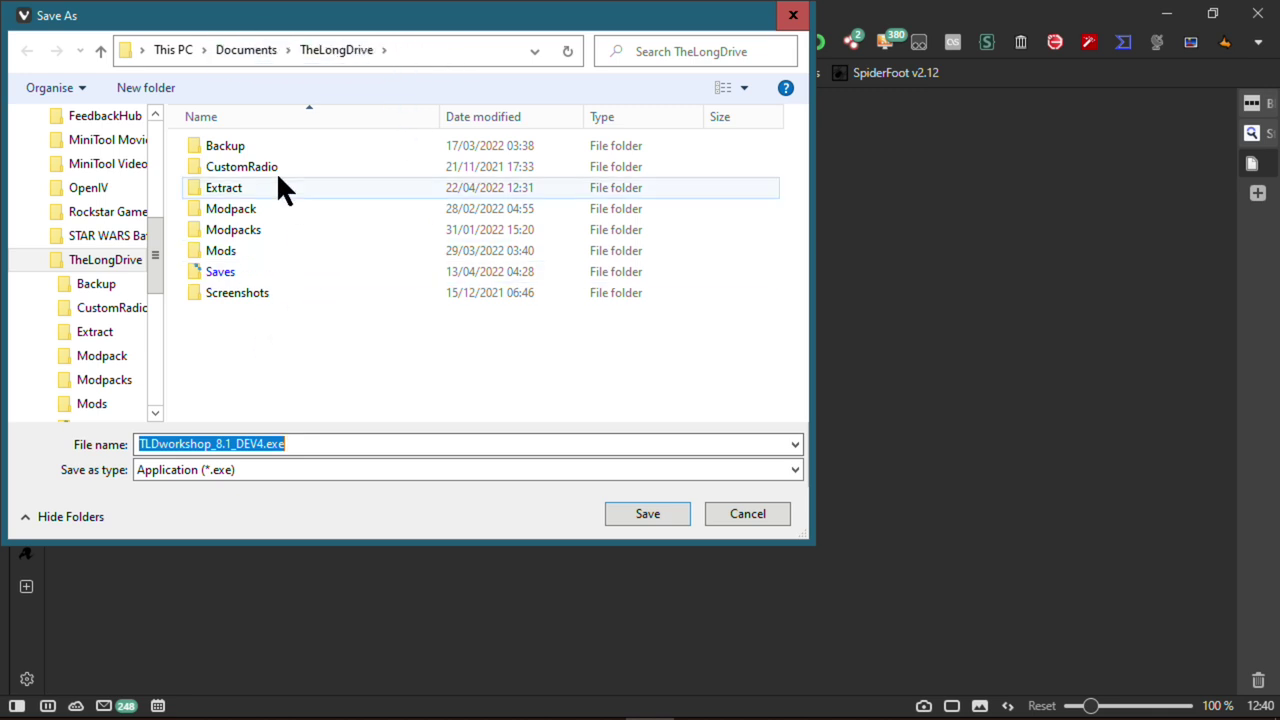
# Shorten the download's file name to TLDworkshop.exe and save it in the TheLongDrive documents folder
pyautogui.click(244, 253)
pyautogui.click(377, 368)
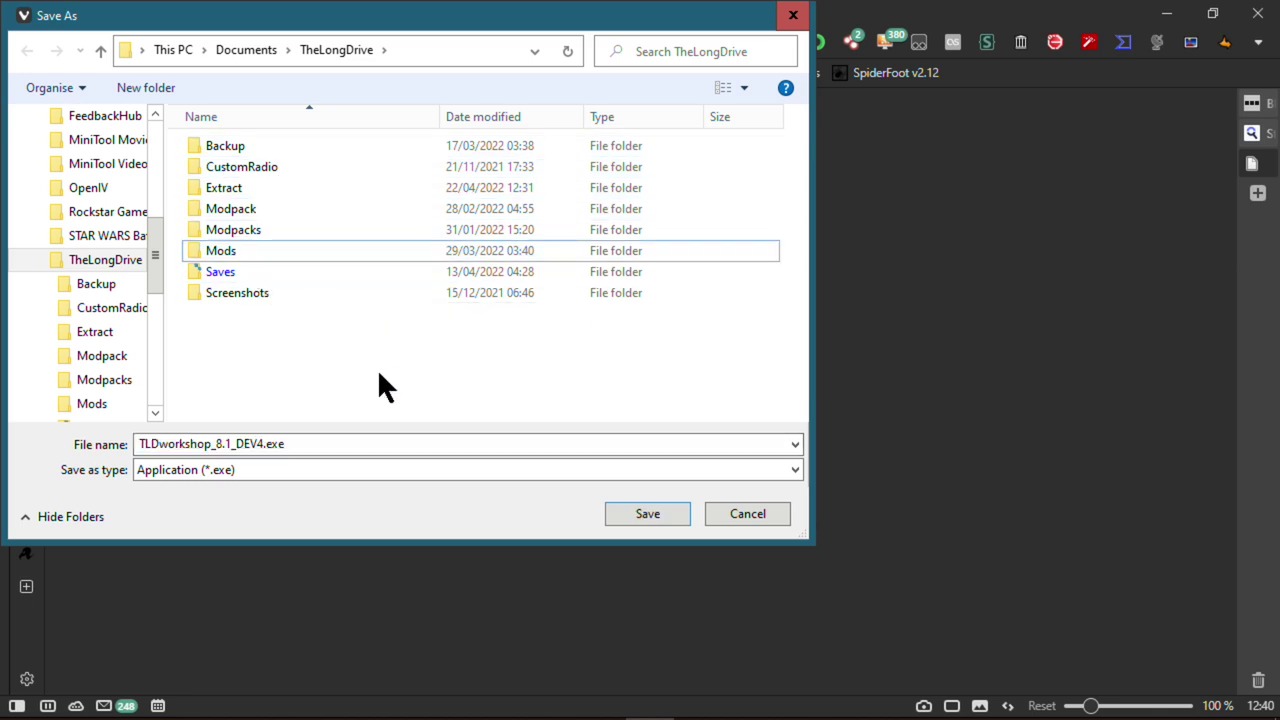
pyautogui.doubleClick(217, 445)
pyautogui.click(211, 445)
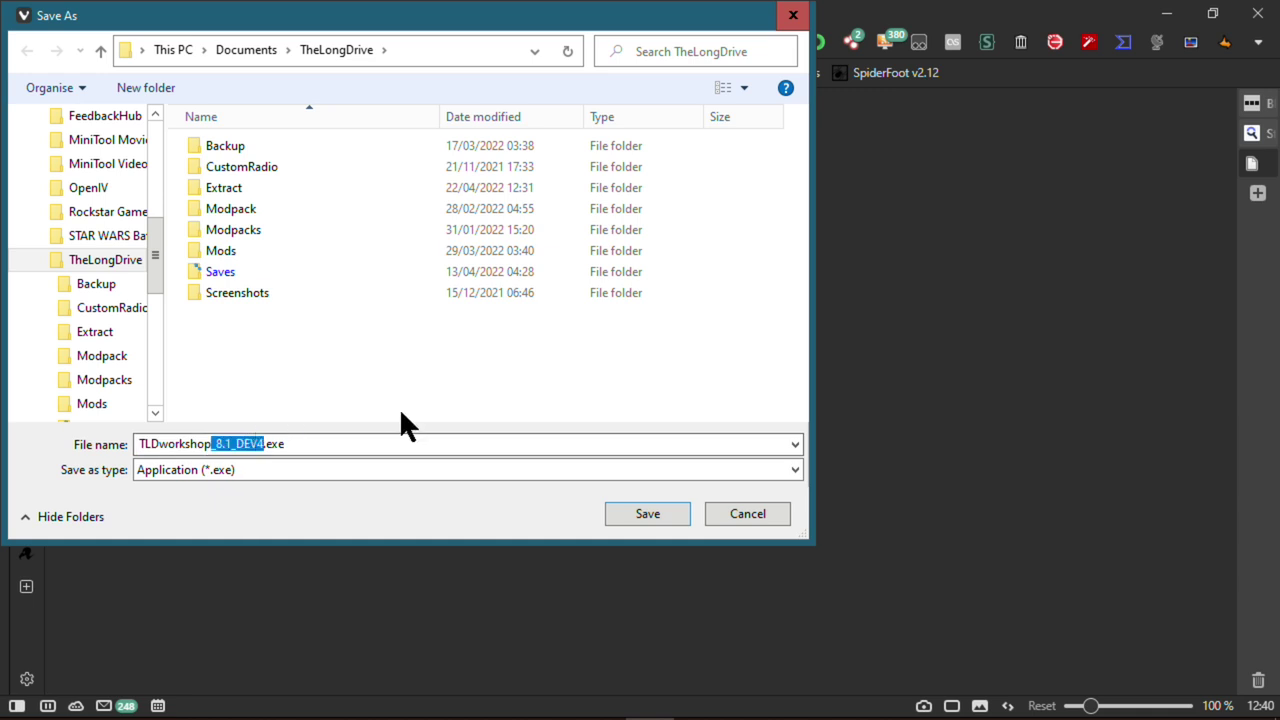
pyautogui.press('BackSpace')
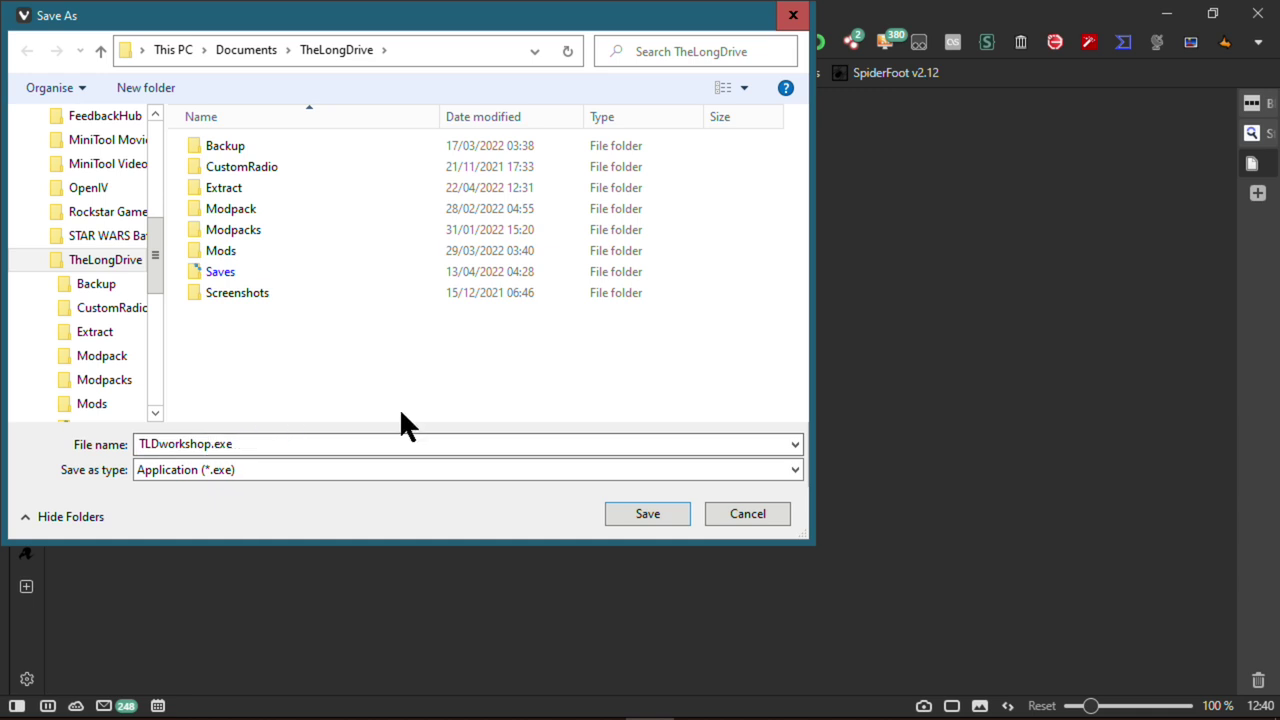
pyautogui.press('Return')
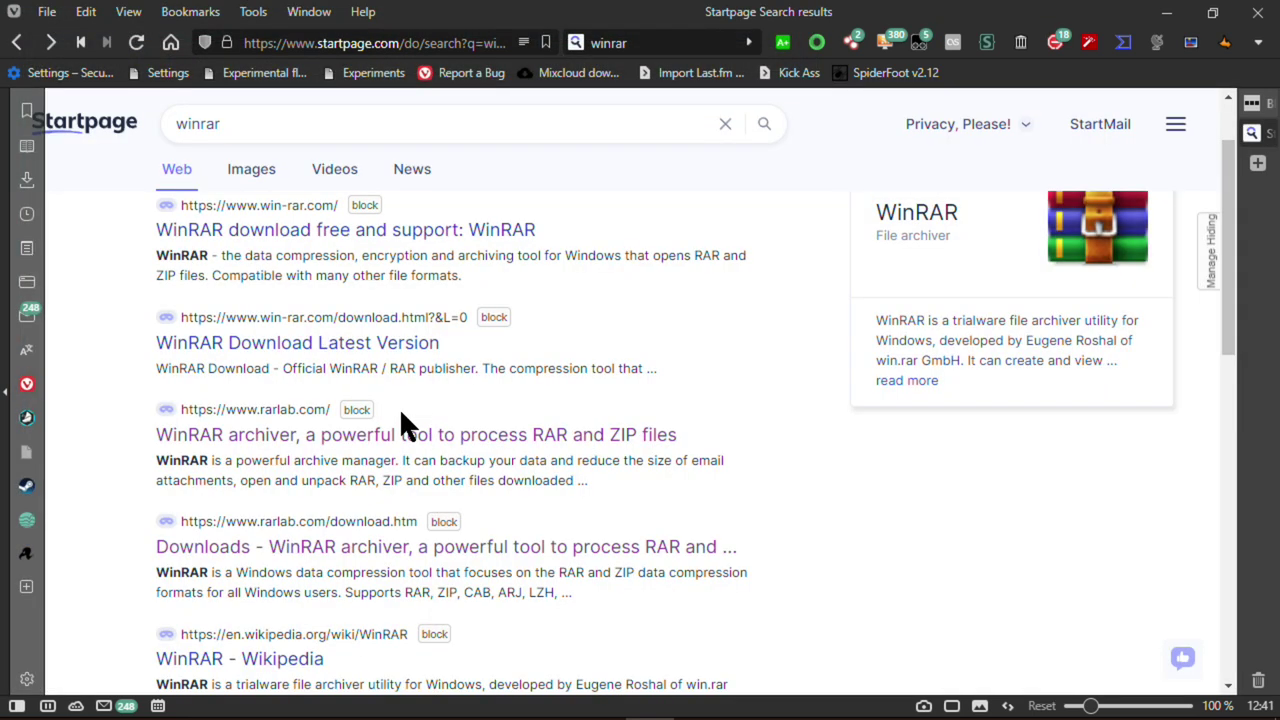
# Minimize the browser and Discord, and bring up the TheLongDrive folder in File Explorer with TLDworkshop.exe in view
pyautogui.click(1175, 2)
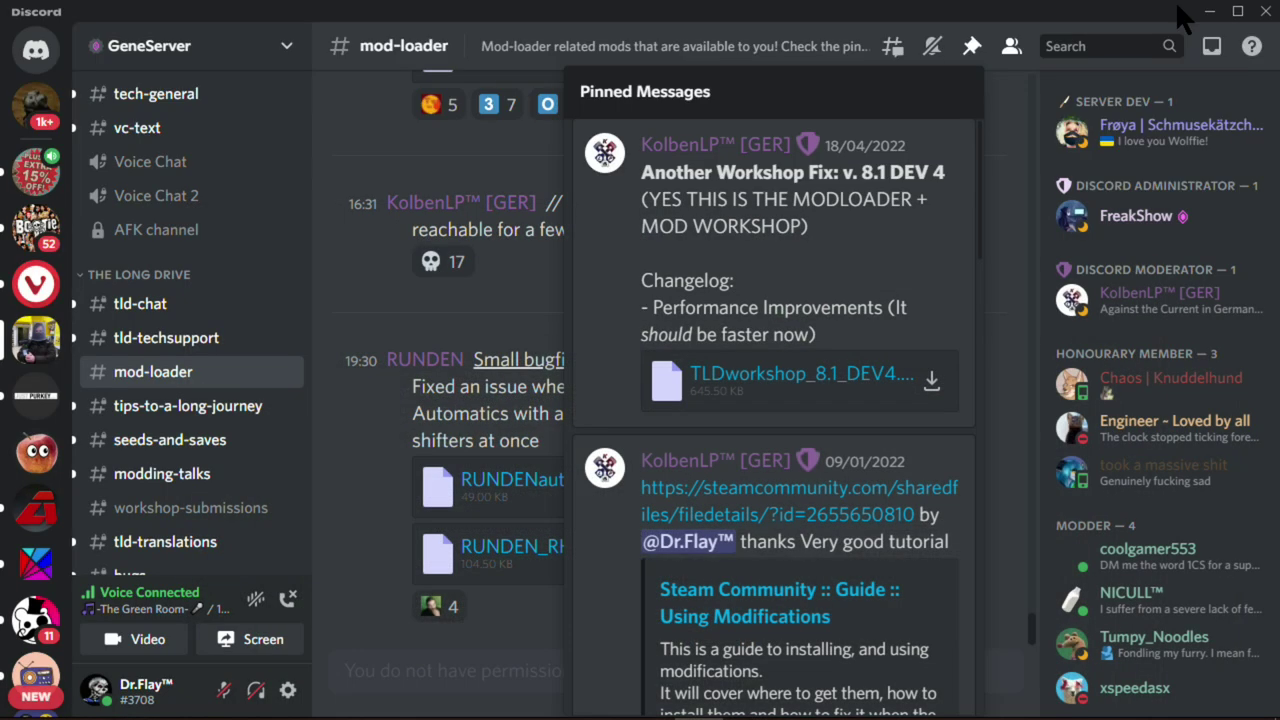
pyautogui.click(513, 664)
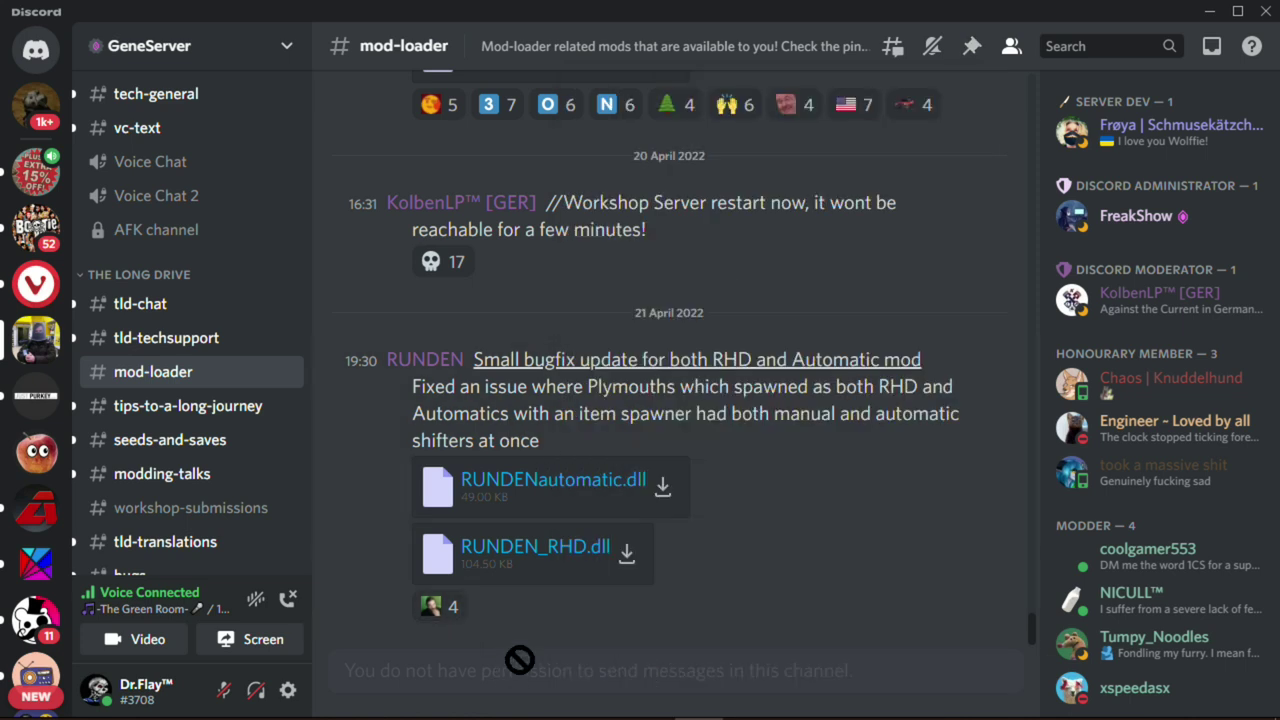
pyautogui.click(1209, 12)
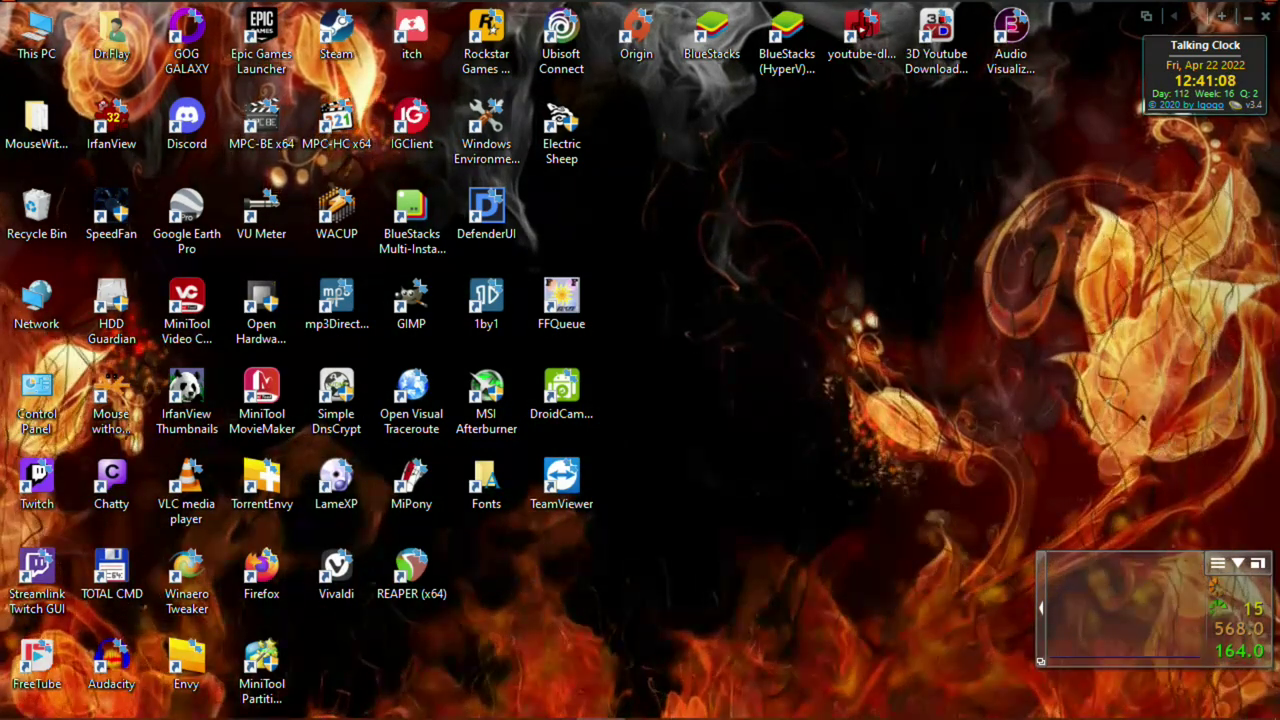
pyautogui.click(306, 703)
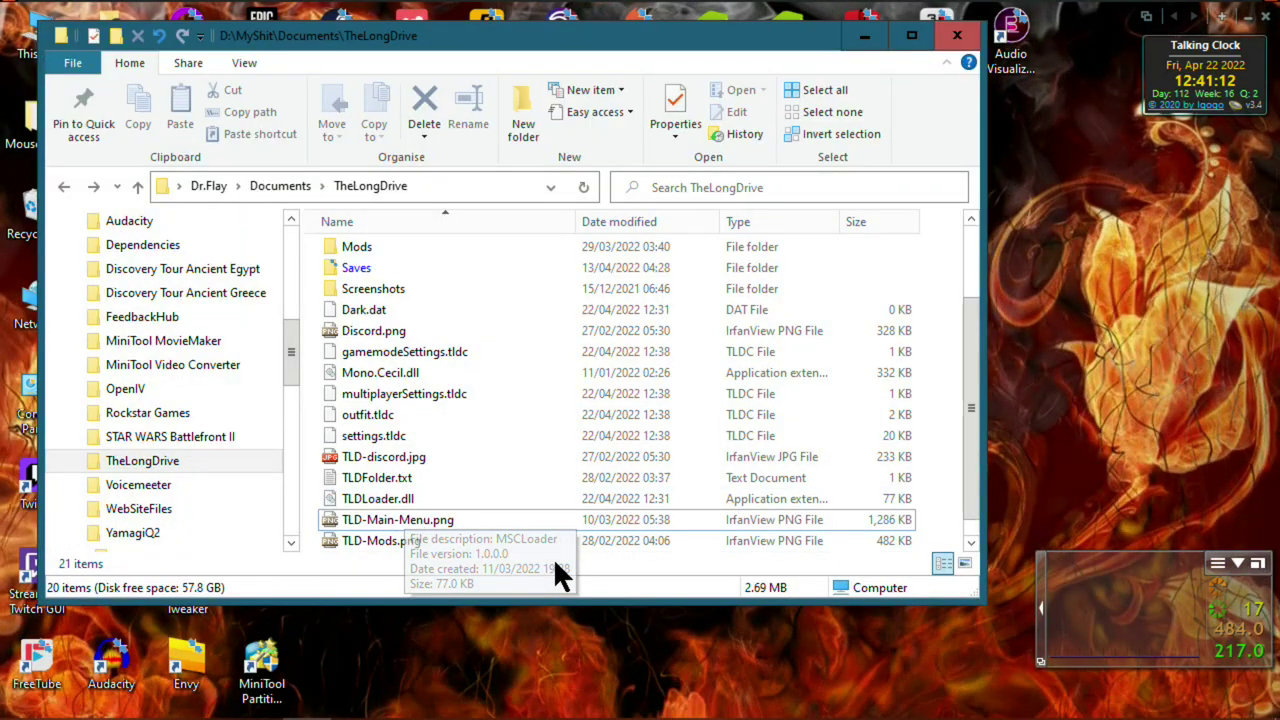
pyautogui.scroll(-1, 497, 470)
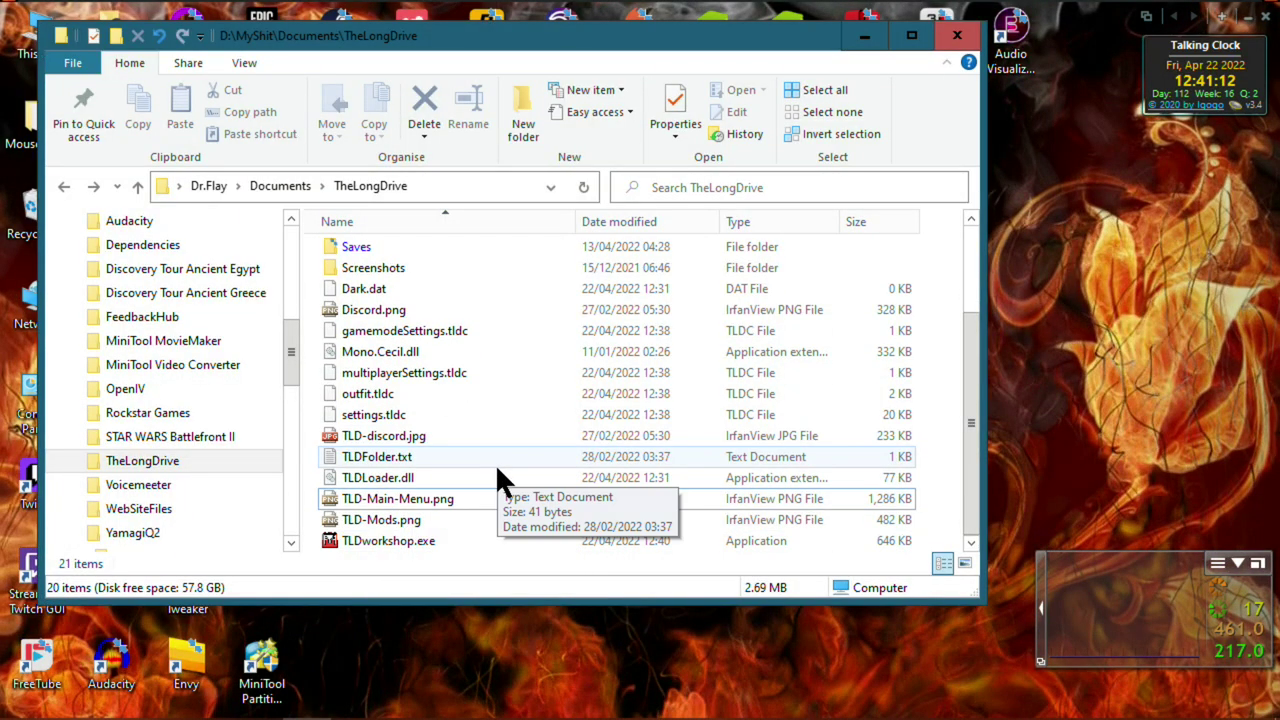
# Run TLDworkshop.exe as administrator and approve the elevation request
pyautogui.click(332, 539)
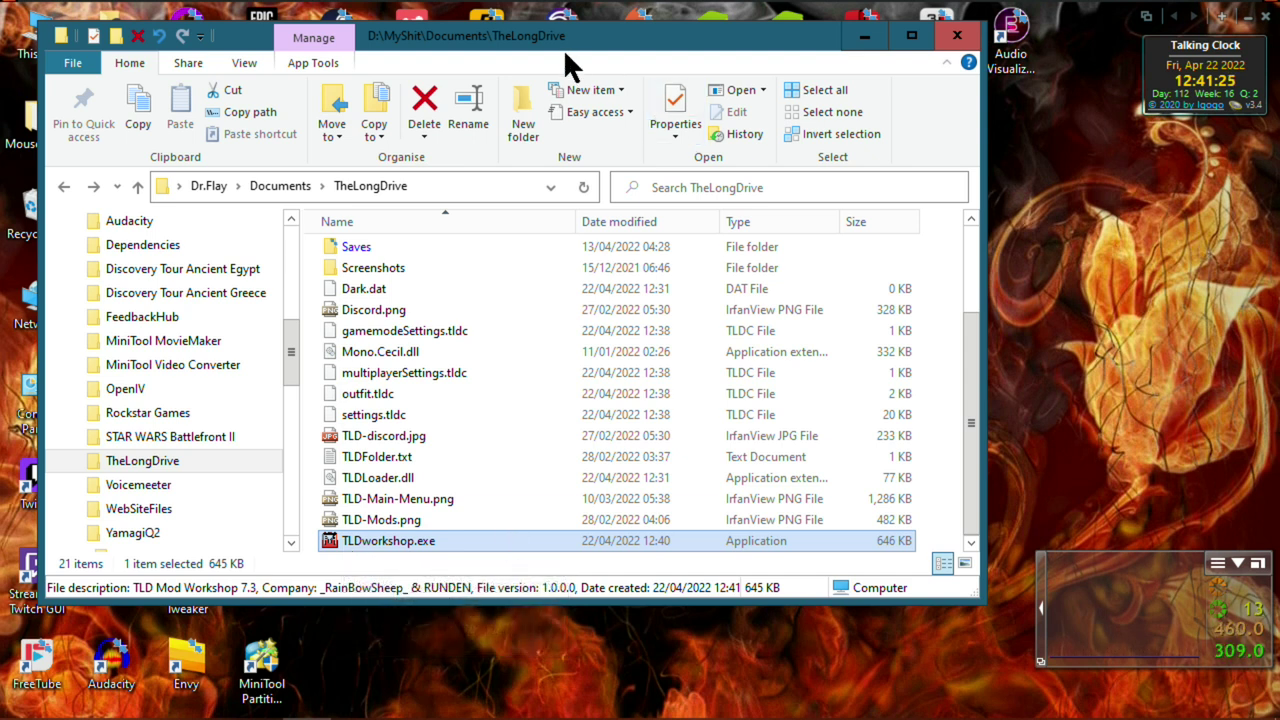
pyautogui.moveTo(560, 52)
pyautogui.mouseDown()
pyautogui.moveTo(550, 48)
pyautogui.moveTo(583, 56)
pyautogui.mouseUp()
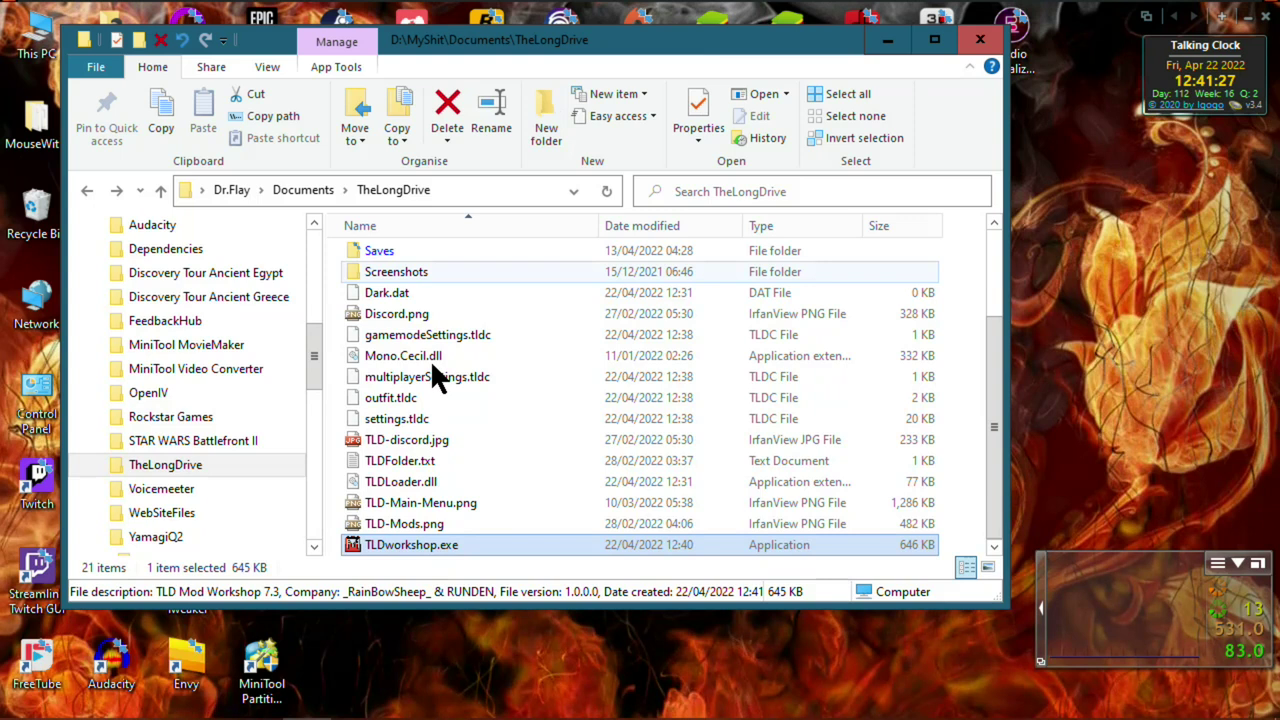
pyautogui.rightClick(358, 541)
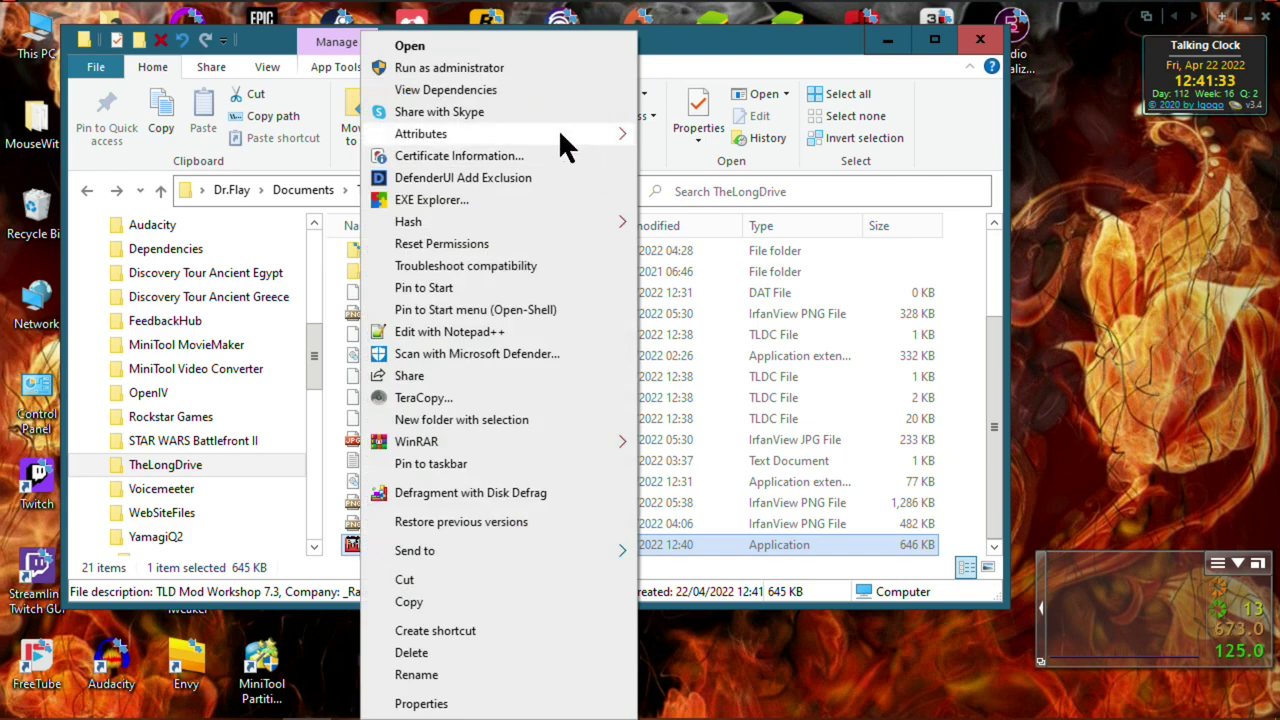
pyautogui.click(488, 66)
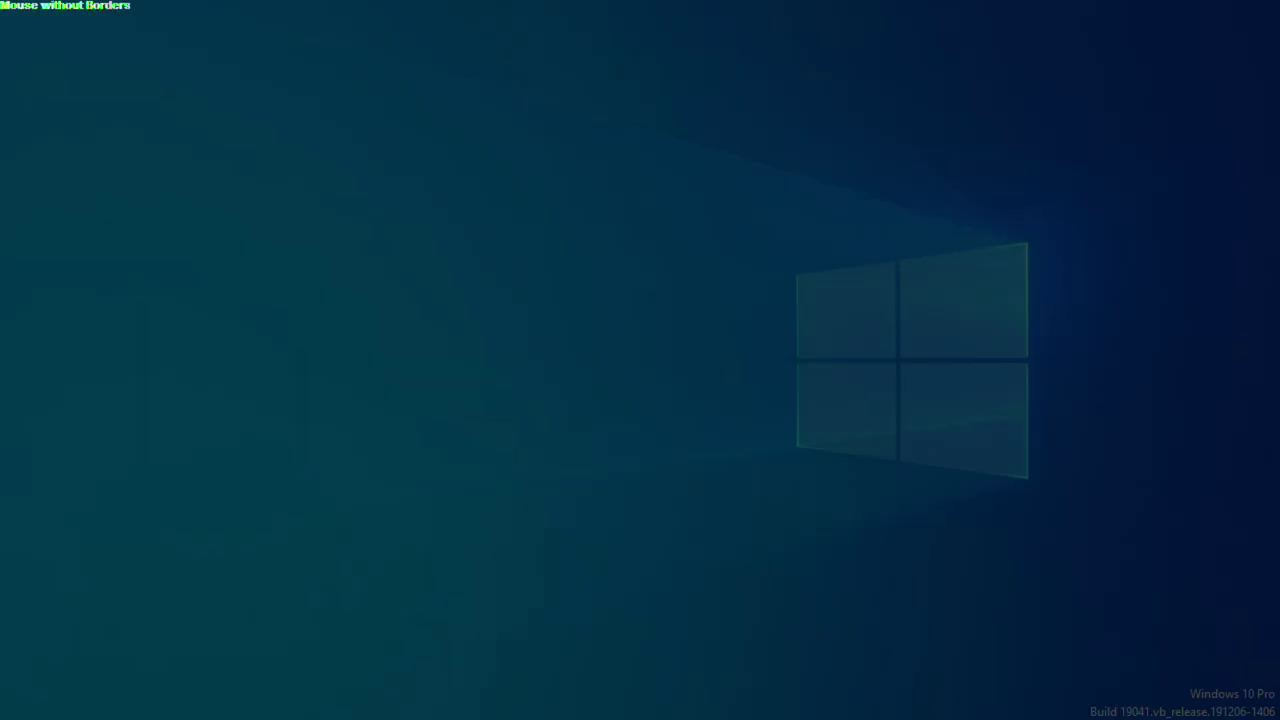
pyautogui.click(543, 492)
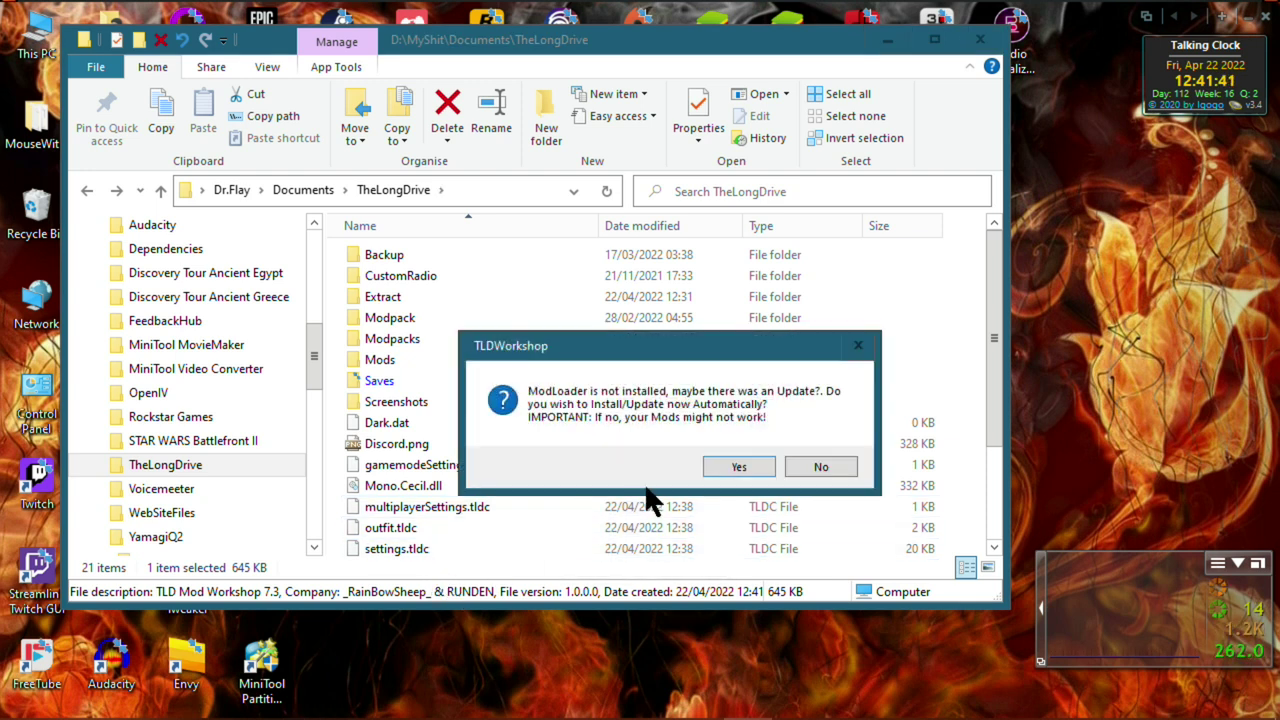
# Accept the automatic ModLoader installation and dismiss the patching notice
pyautogui.moveTo(638, 352); pyautogui.dragTo(509, 283)
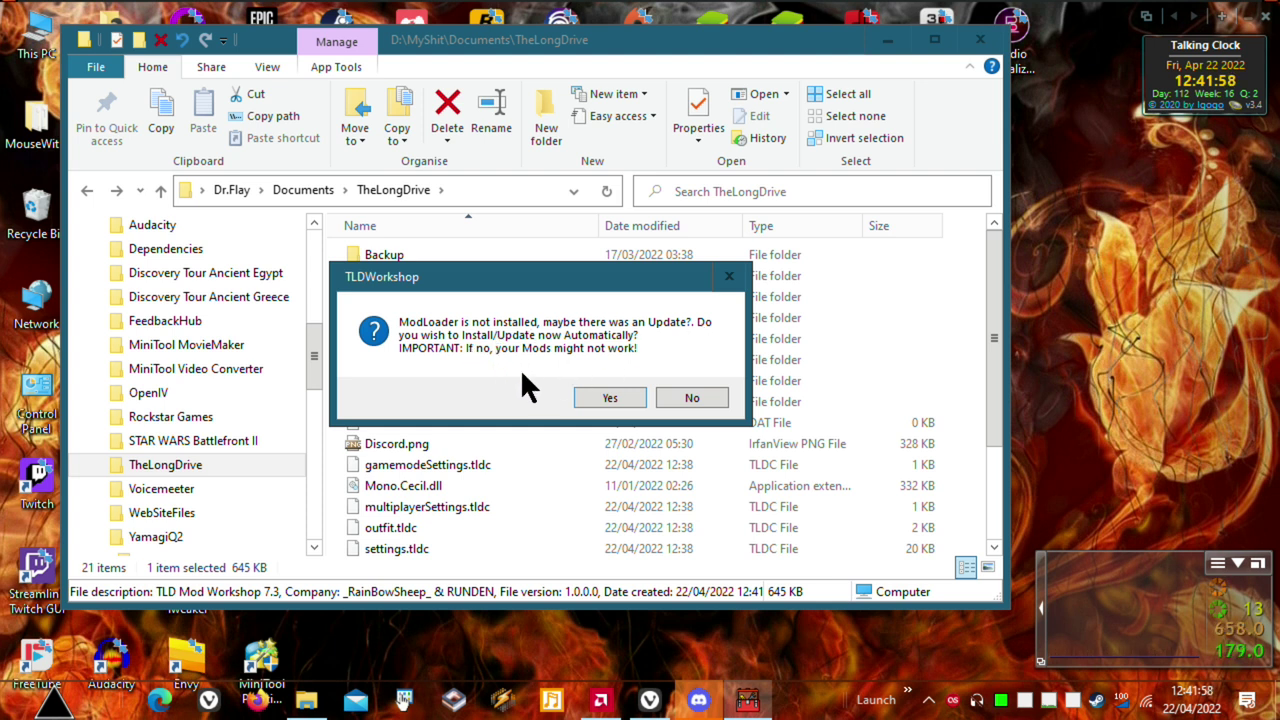
pyautogui.click(603, 393)
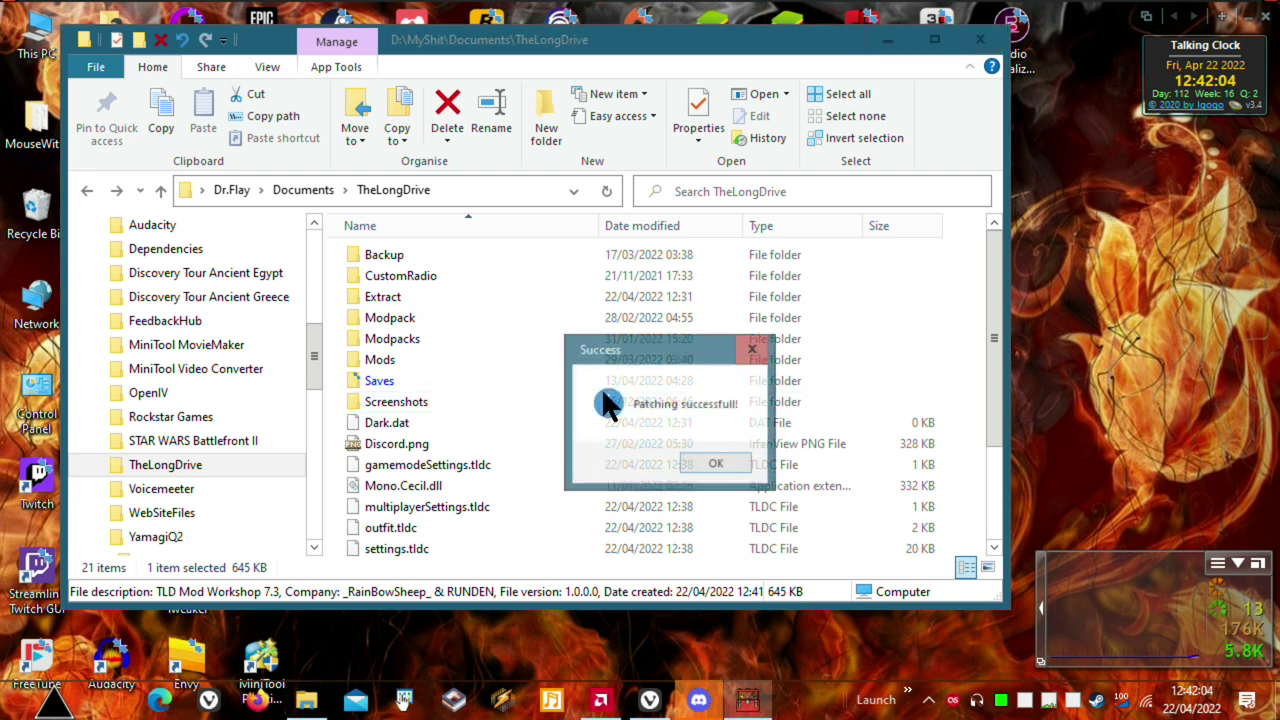
pyautogui.click(706, 455)
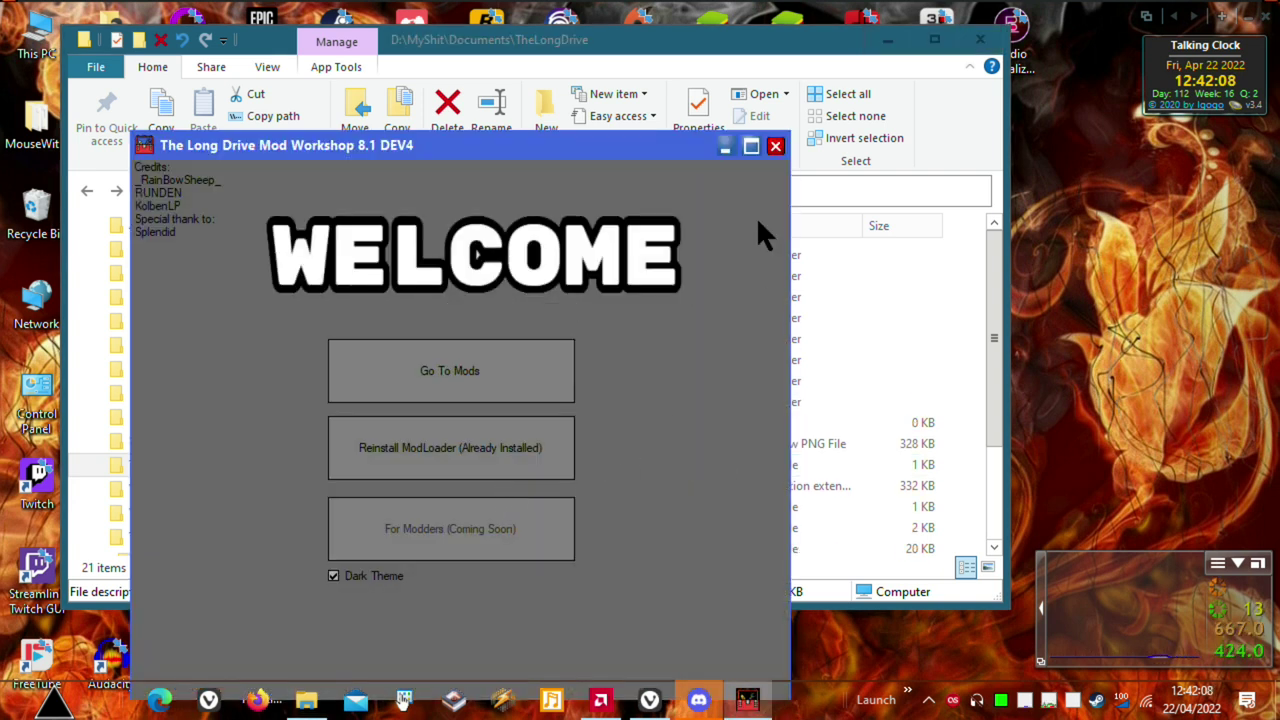
# Inspect TLDLoader.dll and Mono.Cecil.dll in the TheLongDrive folder
pyautogui.click(654, 48)
pyautogui.scroll(-2, 515, 475)
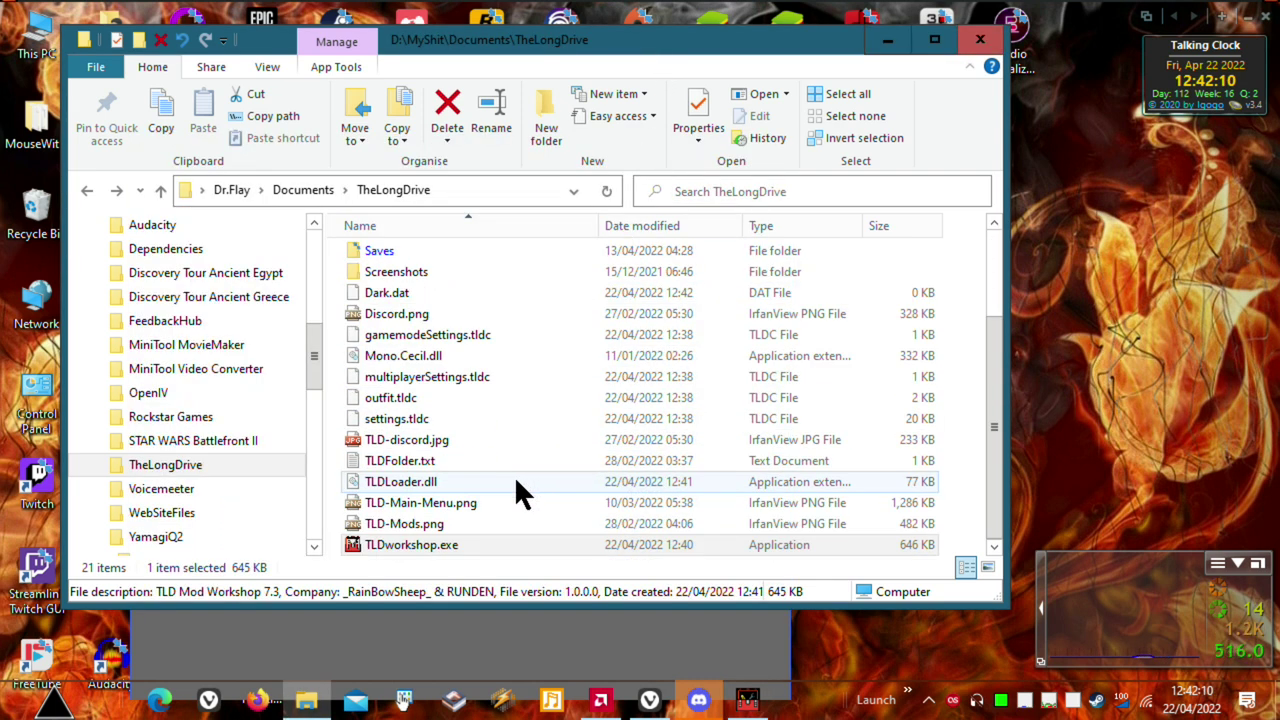
pyautogui.click(425, 487)
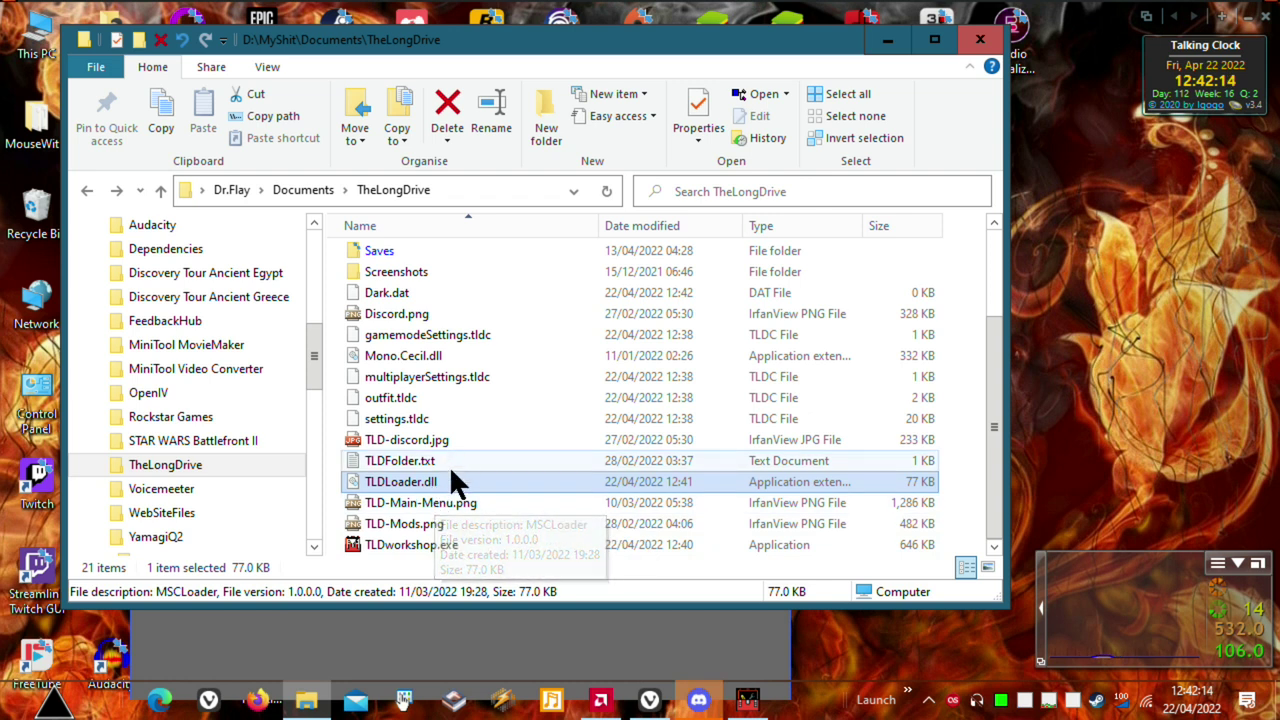
pyautogui.click(435, 355)
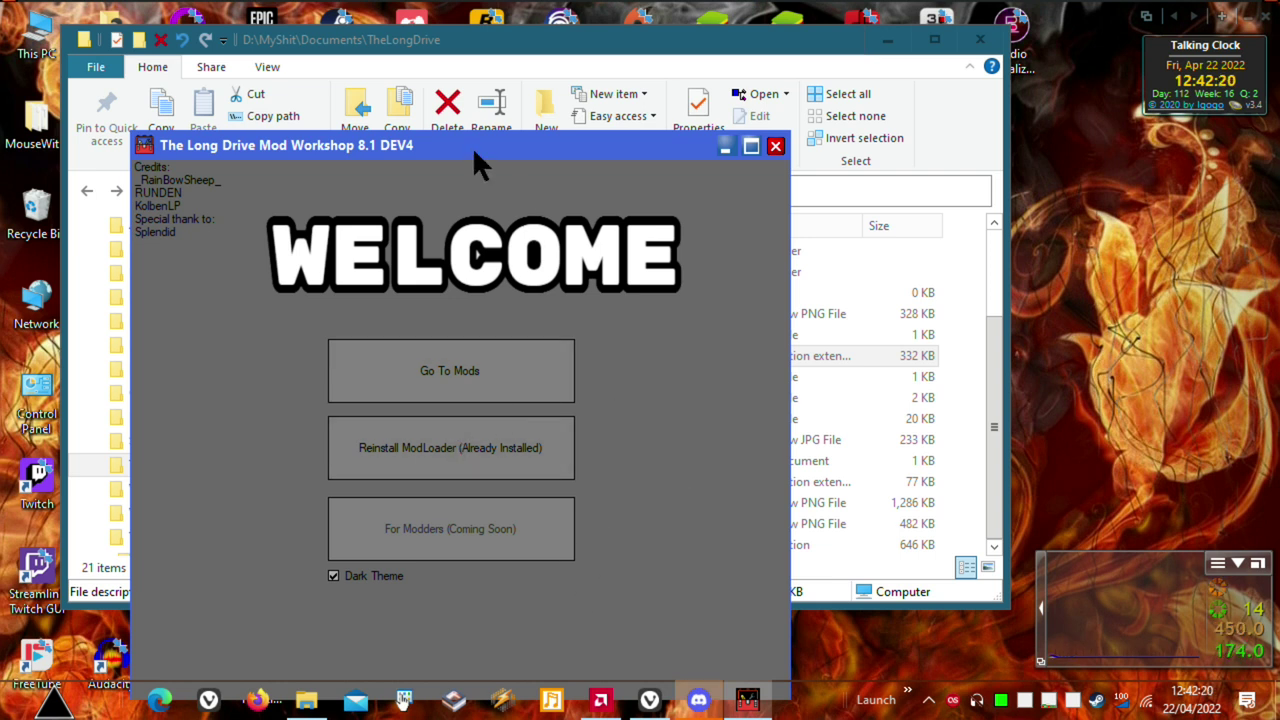
# Reposition the Mod Workshop window, open its mods list and browse the available mods
pyautogui.moveTo(481, 148); pyautogui.dragTo(620, 48)
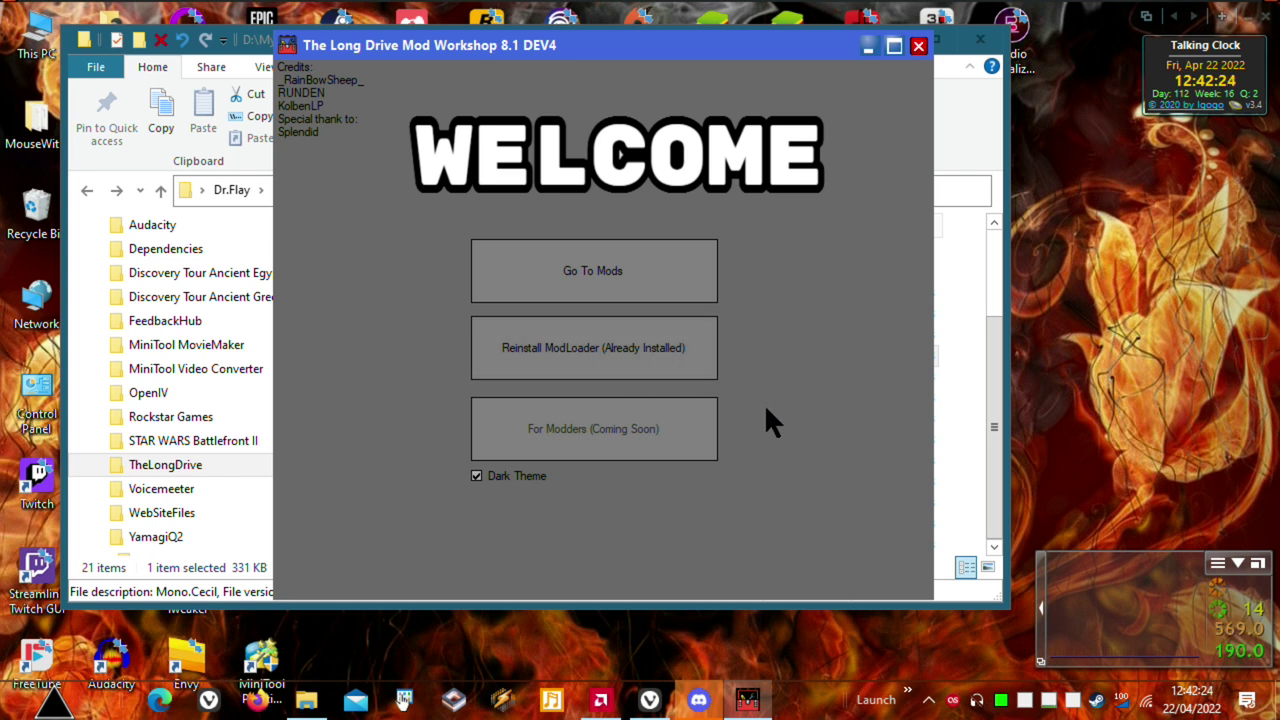
pyautogui.click(570, 271)
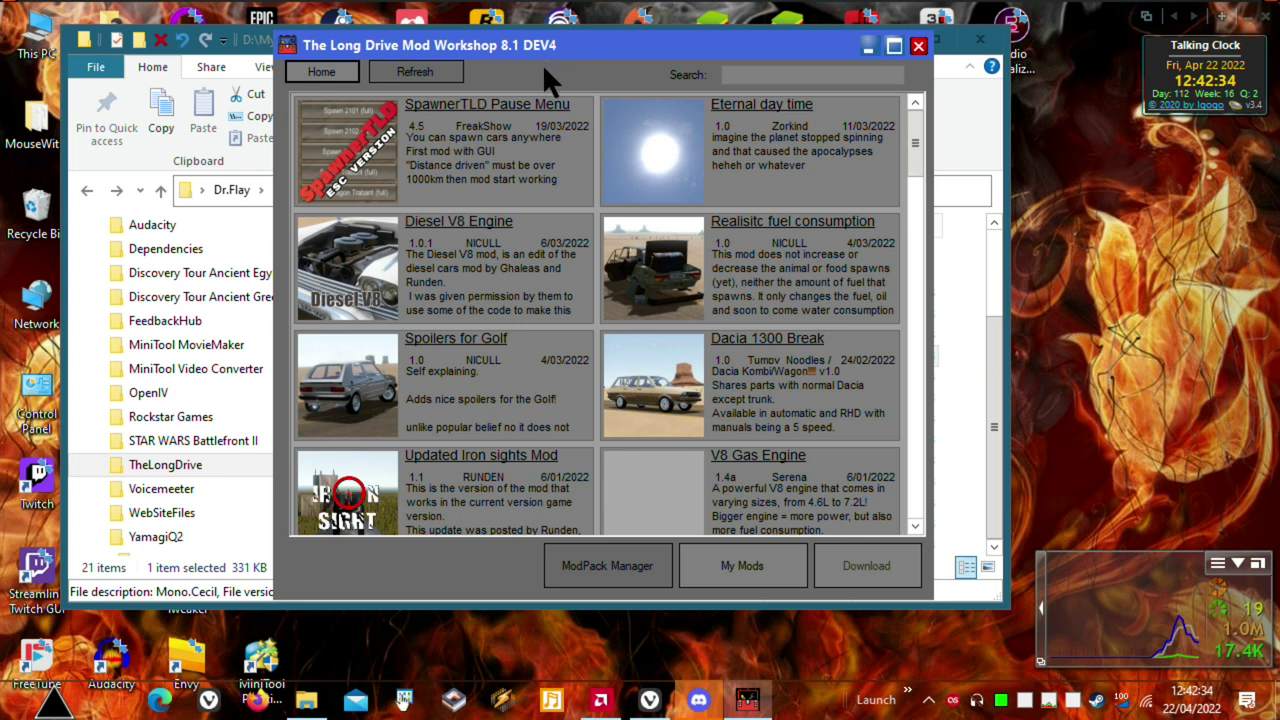
pyautogui.scroll(-3, 531, 127)
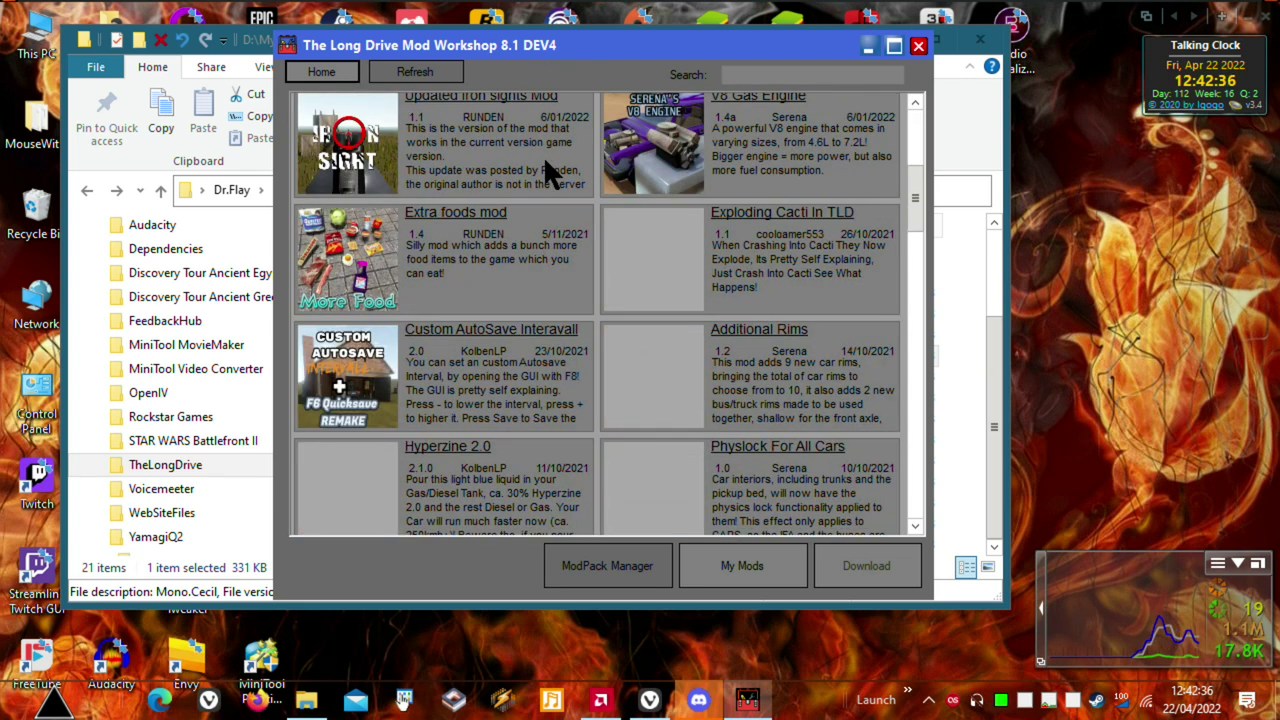
pyautogui.scroll(2, 543, 155)
pyautogui.scroll(-3, 520, 160)
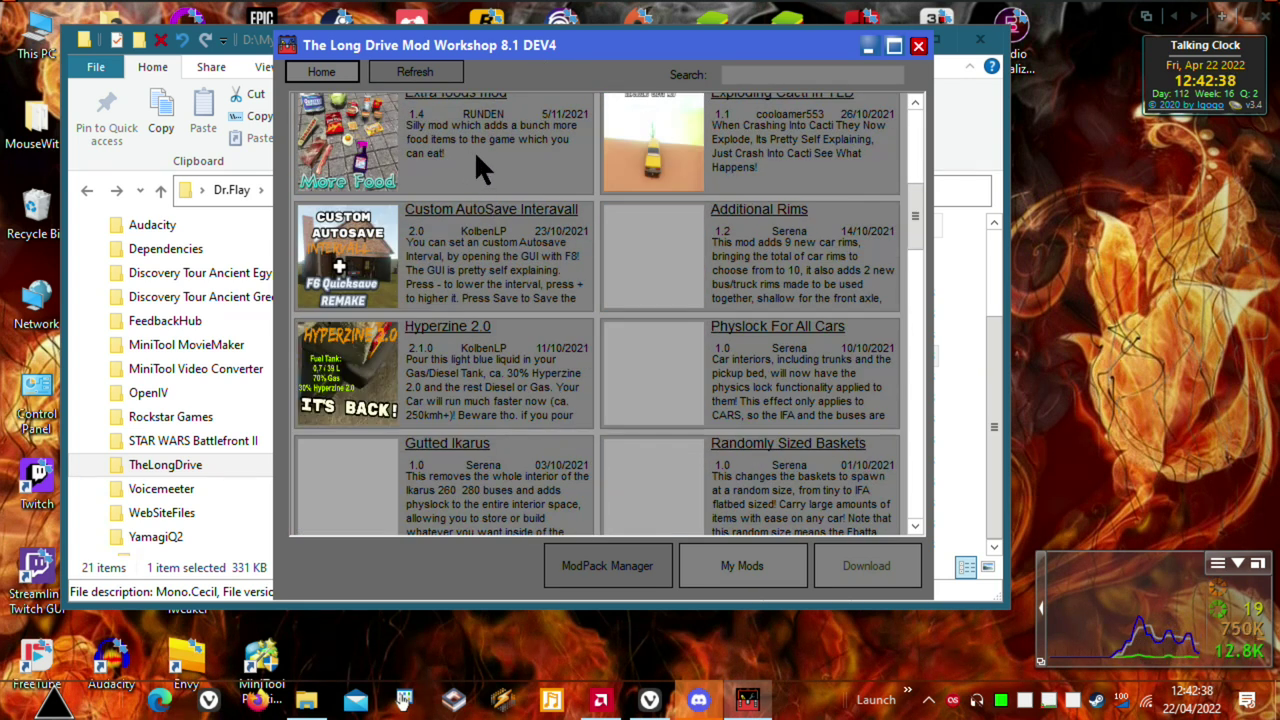
pyautogui.scroll(4, 540, 170)
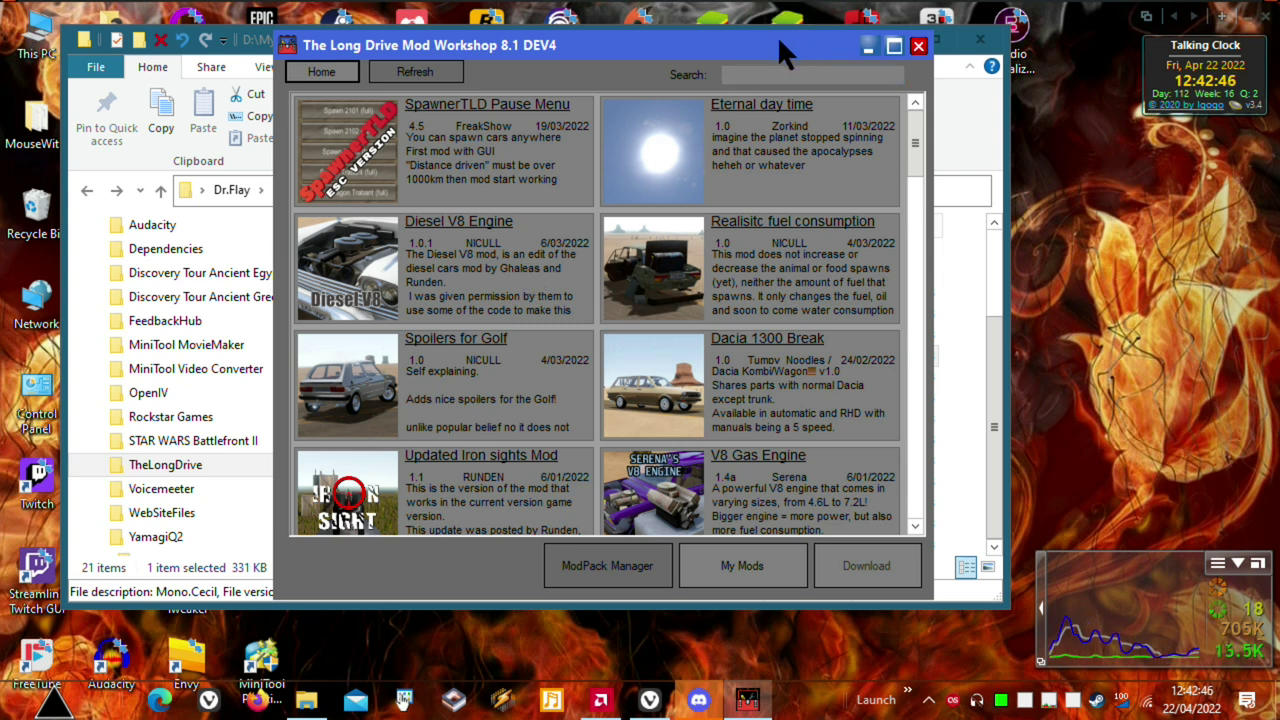
# Bring the TheLongDrive folder window to the front and select its Mods folder
pyautogui.click(960, 98)
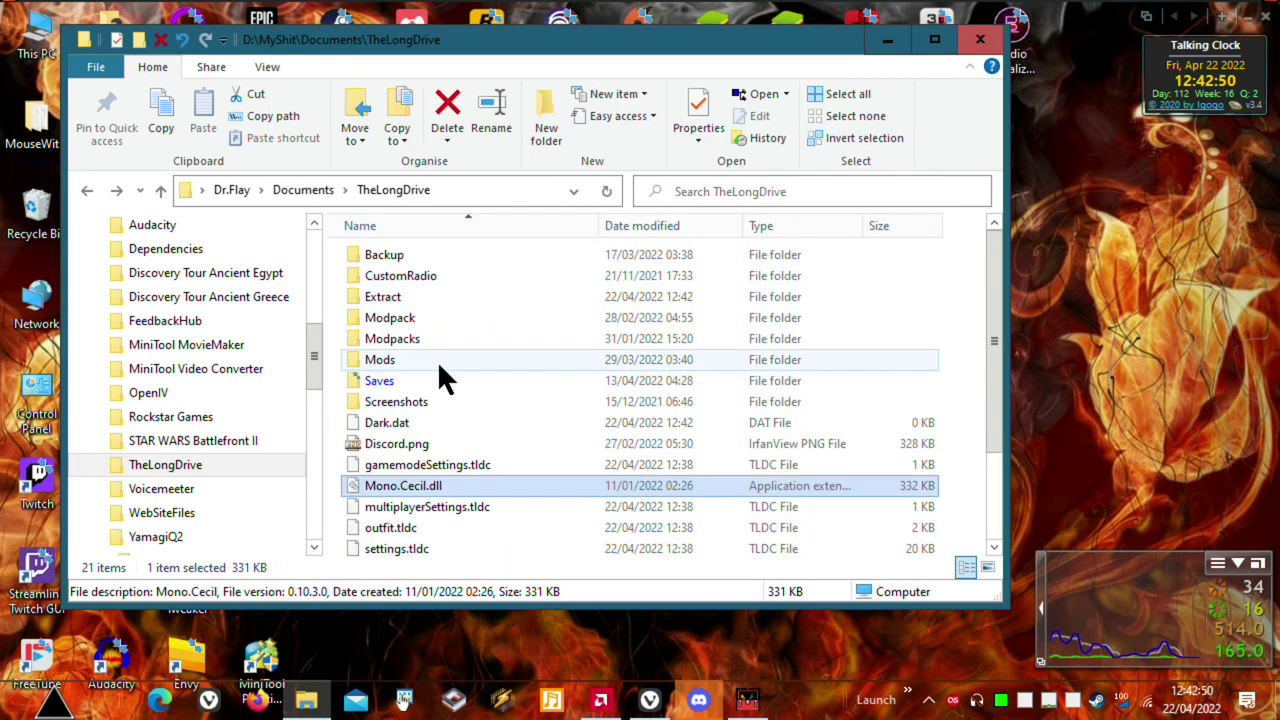
pyautogui.click(396, 360)
pyautogui.moveTo(424, 359)
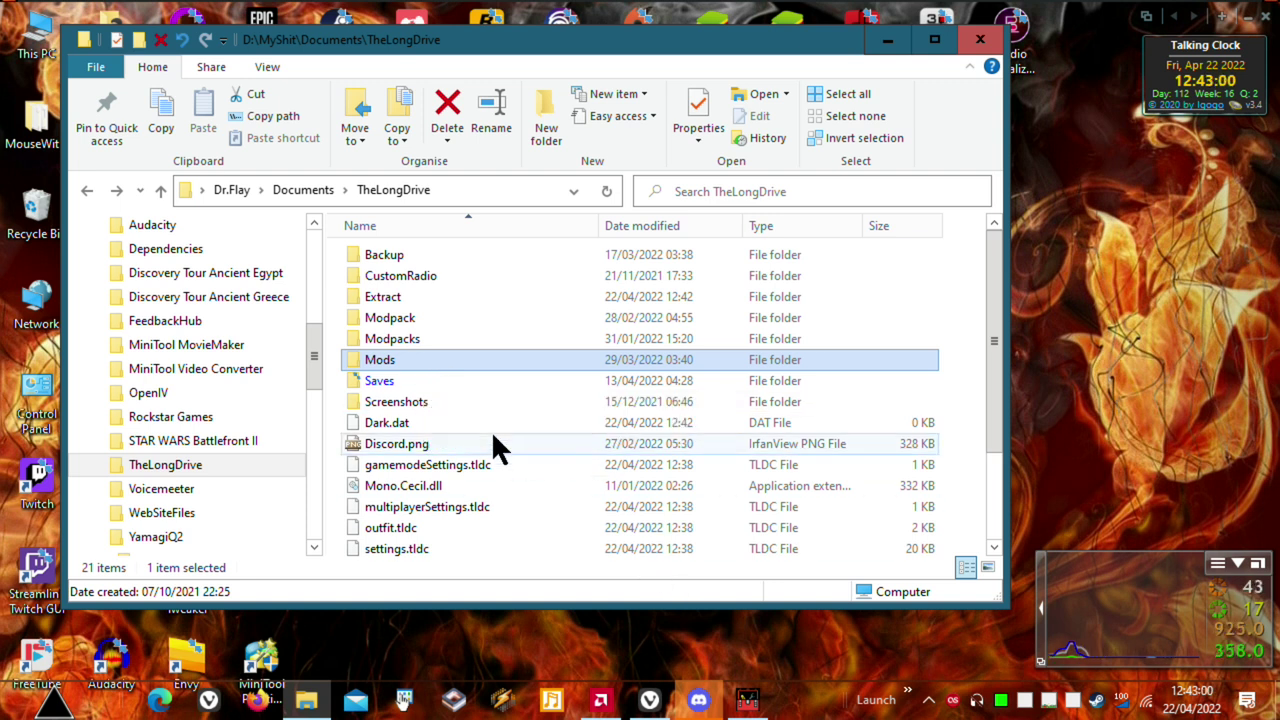
# Switch to Discord and review the recent Right Hand Drive and automatic transmission mod posts in the mod-loader channel
pyautogui.moveTo(698, 700)
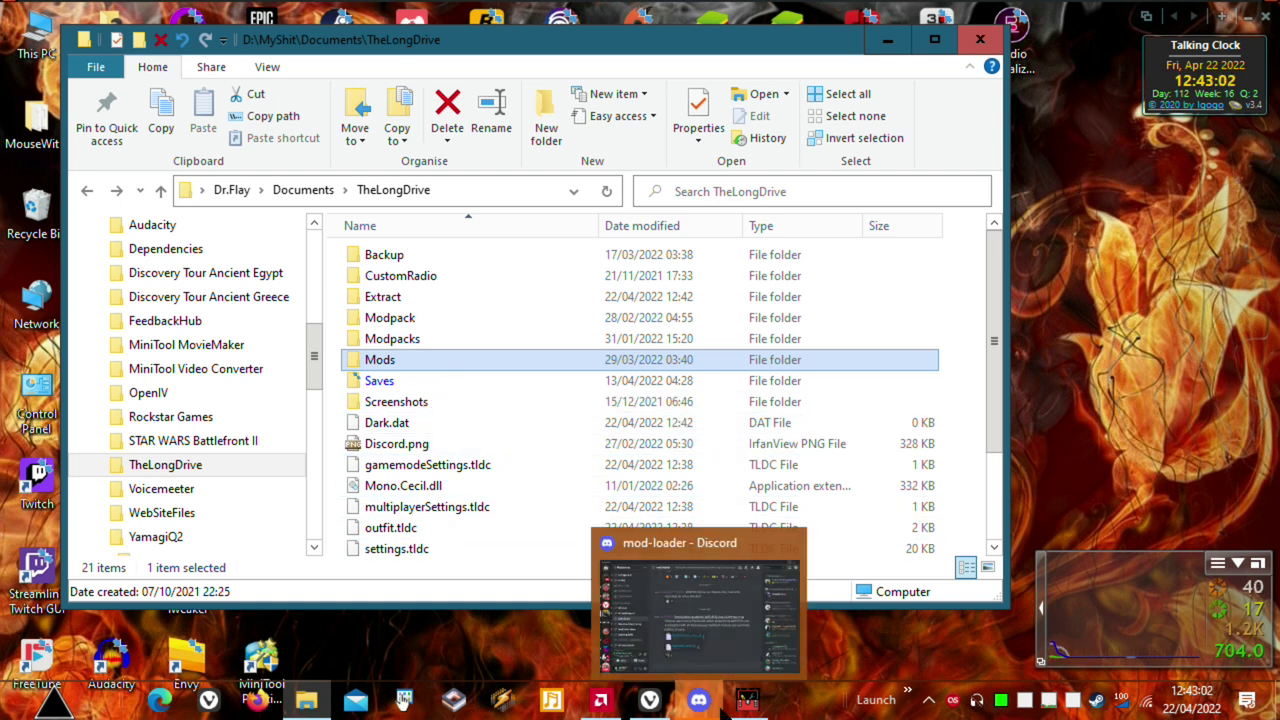
pyautogui.click(690, 665)
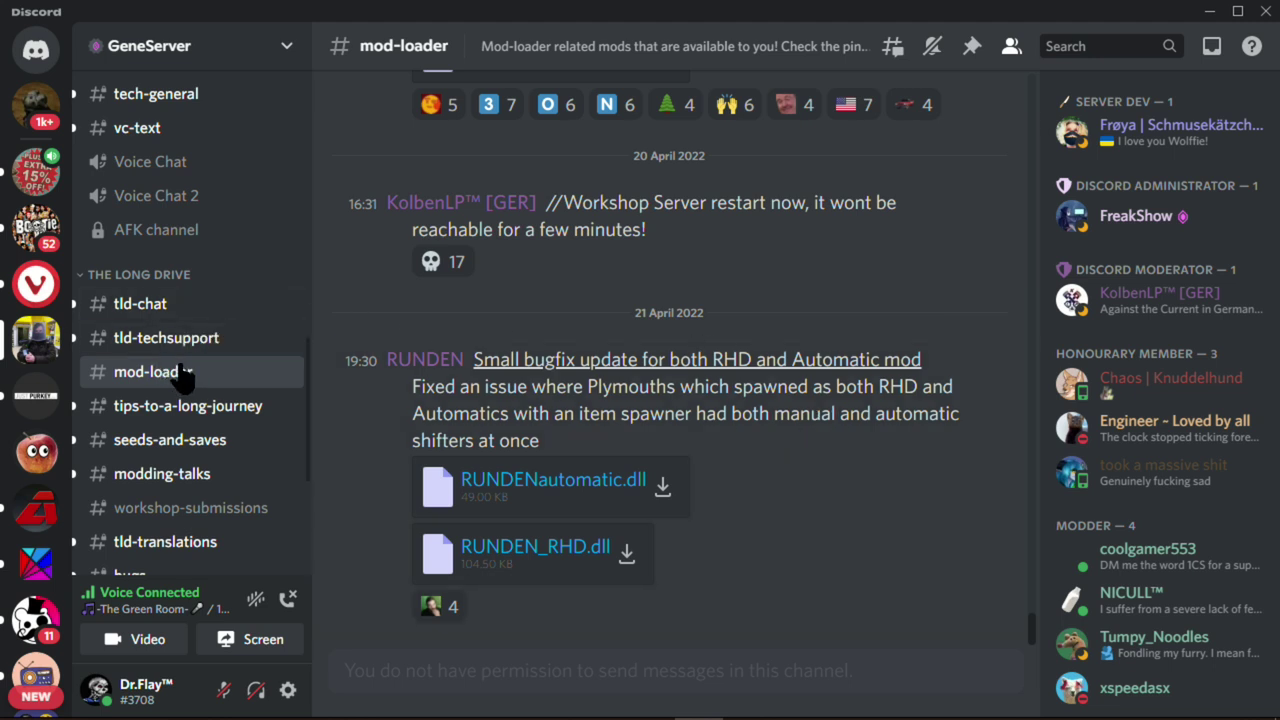
pyautogui.scroll(6, 790, 495)
pyautogui.scroll(4, 932, 476)
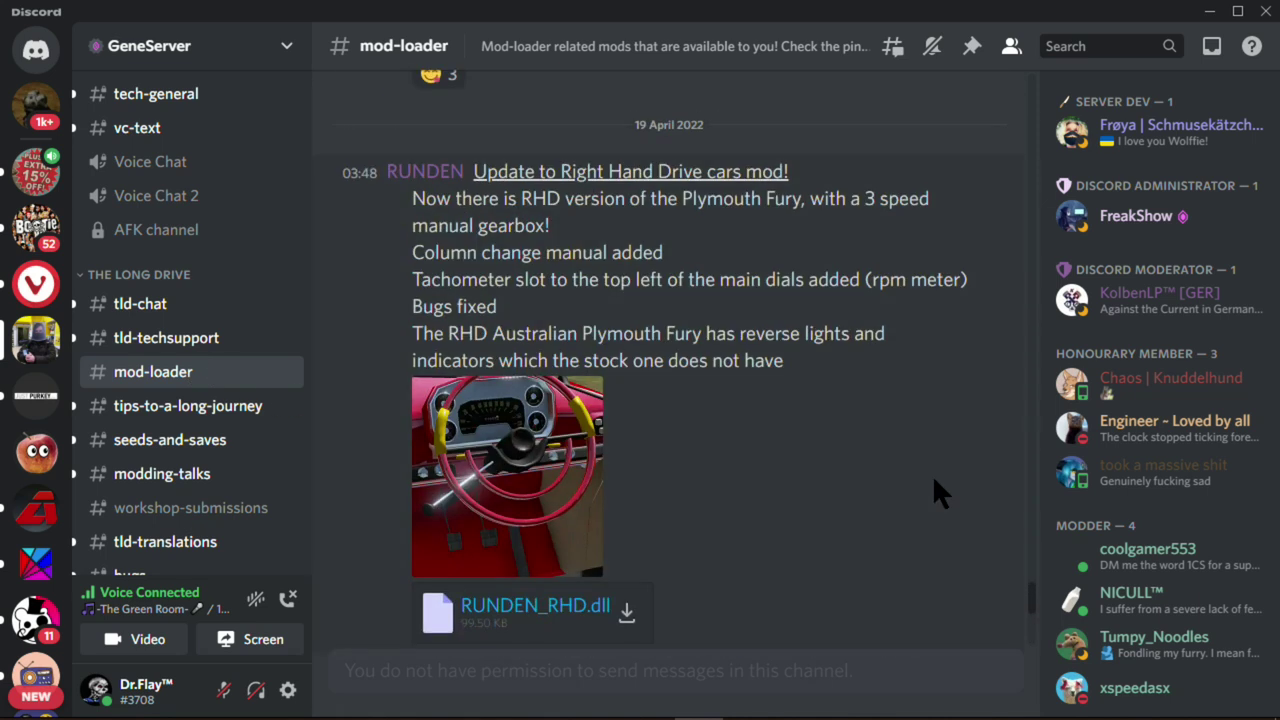
pyautogui.scroll(-9, 933, 476)
pyautogui.scroll(-4, 937, 477)
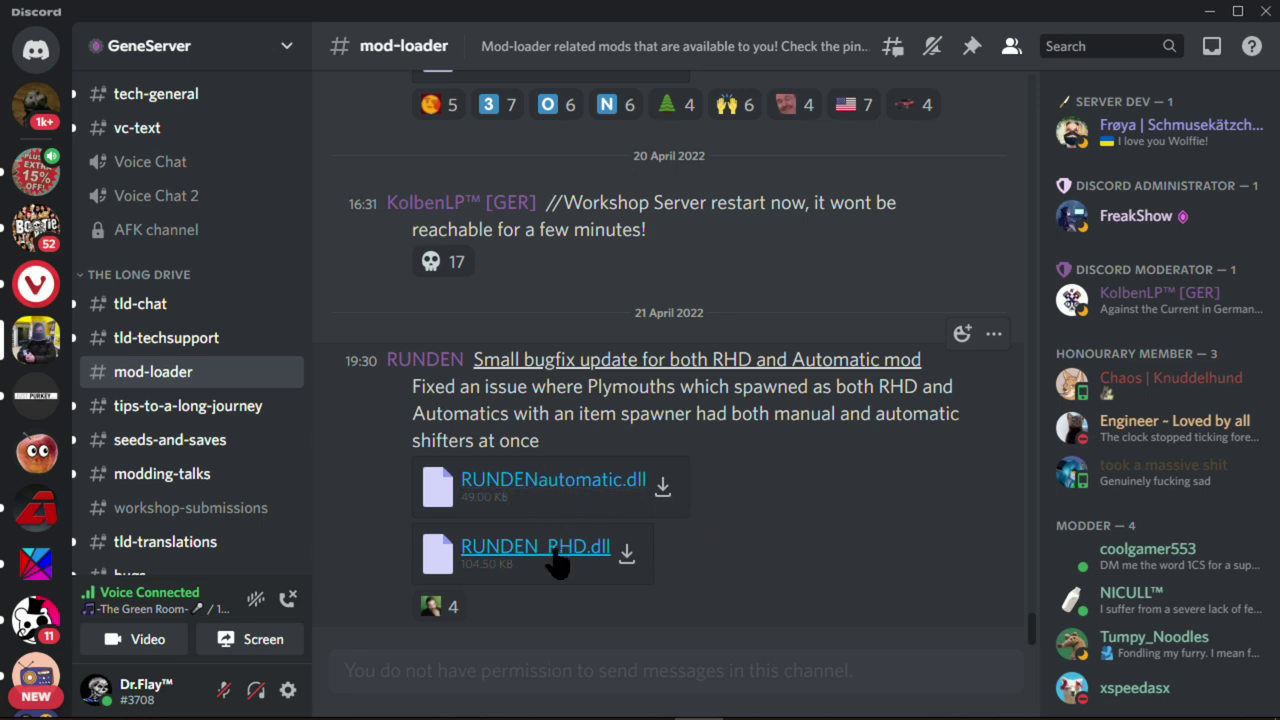
pyautogui.click(160, 513)
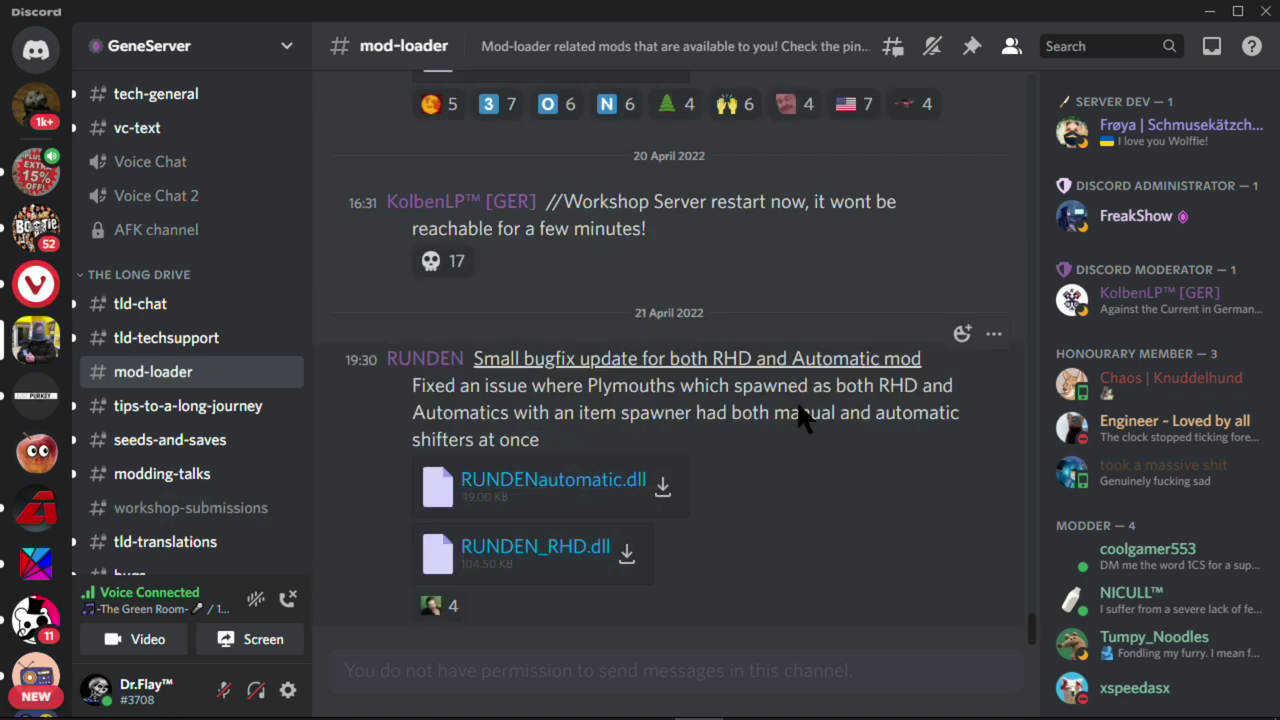
pyautogui.scroll(10, 808, 400)
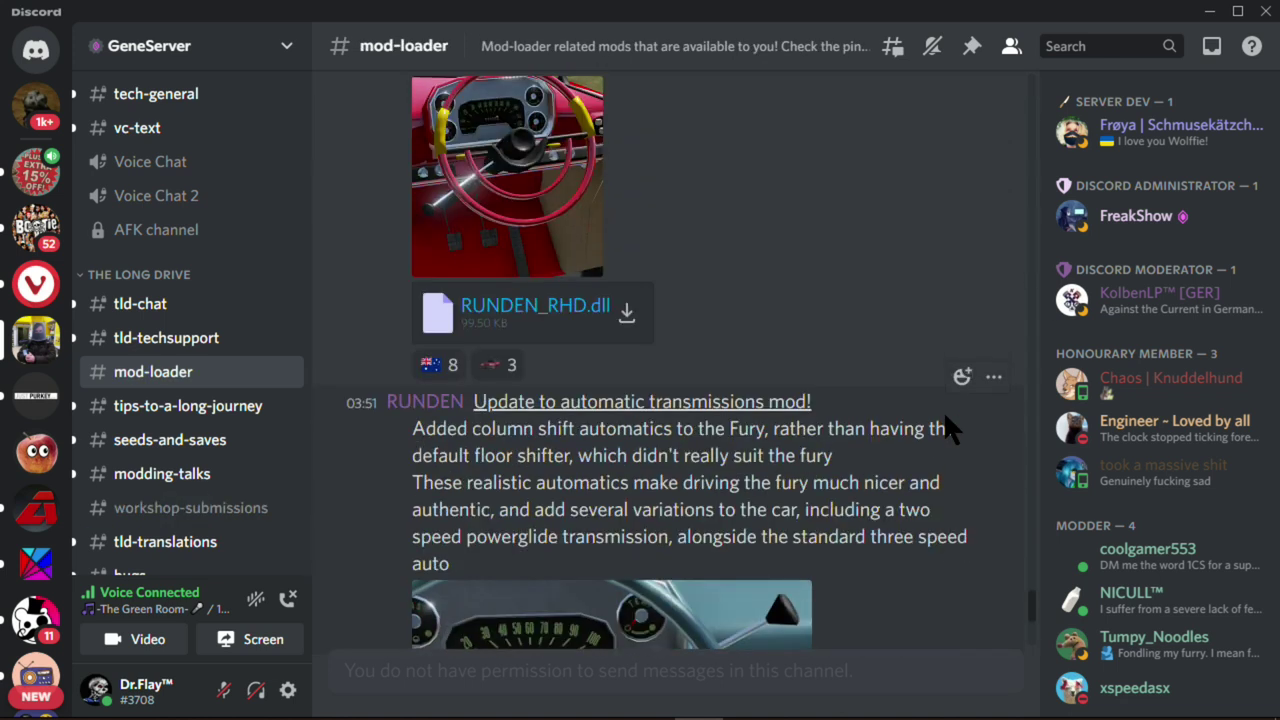
pyautogui.scroll(-10, 943, 410)
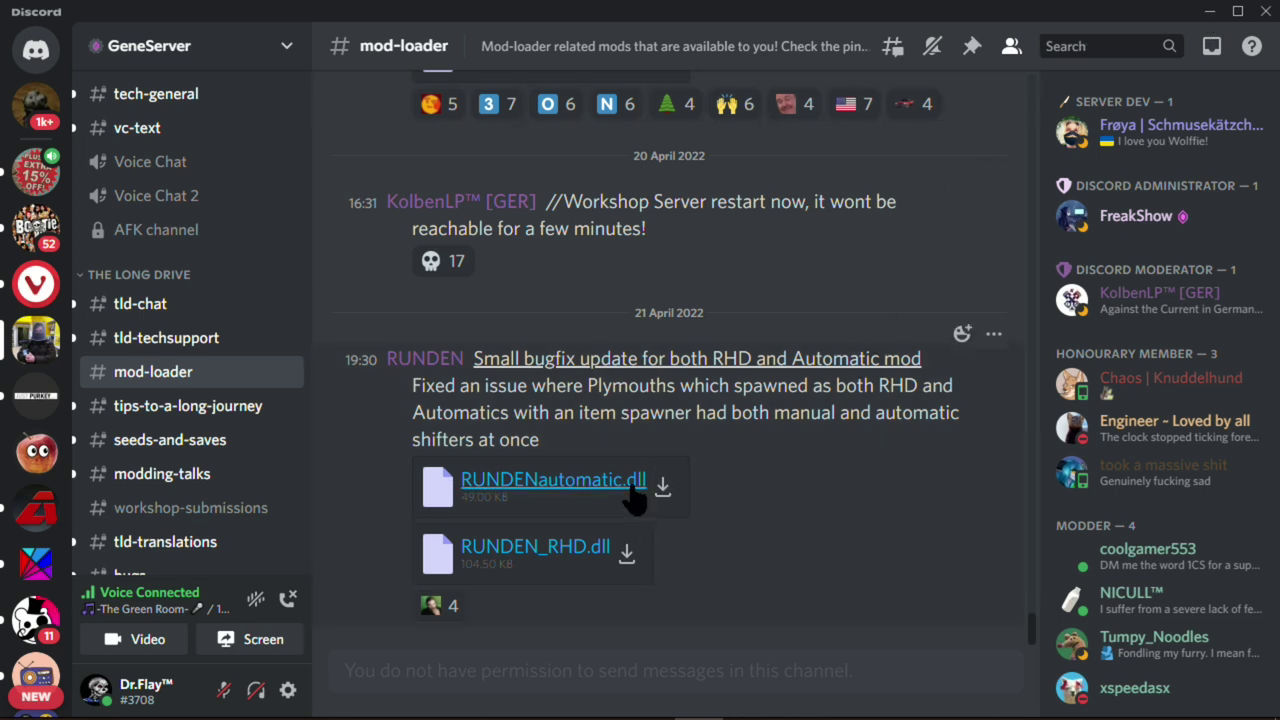
# Look back through the mod-loader channel's older posts to the RUNDEN_TURBO.ZIP upload of 16 March 2022
pyautogui.scroll(10, 893, 530)
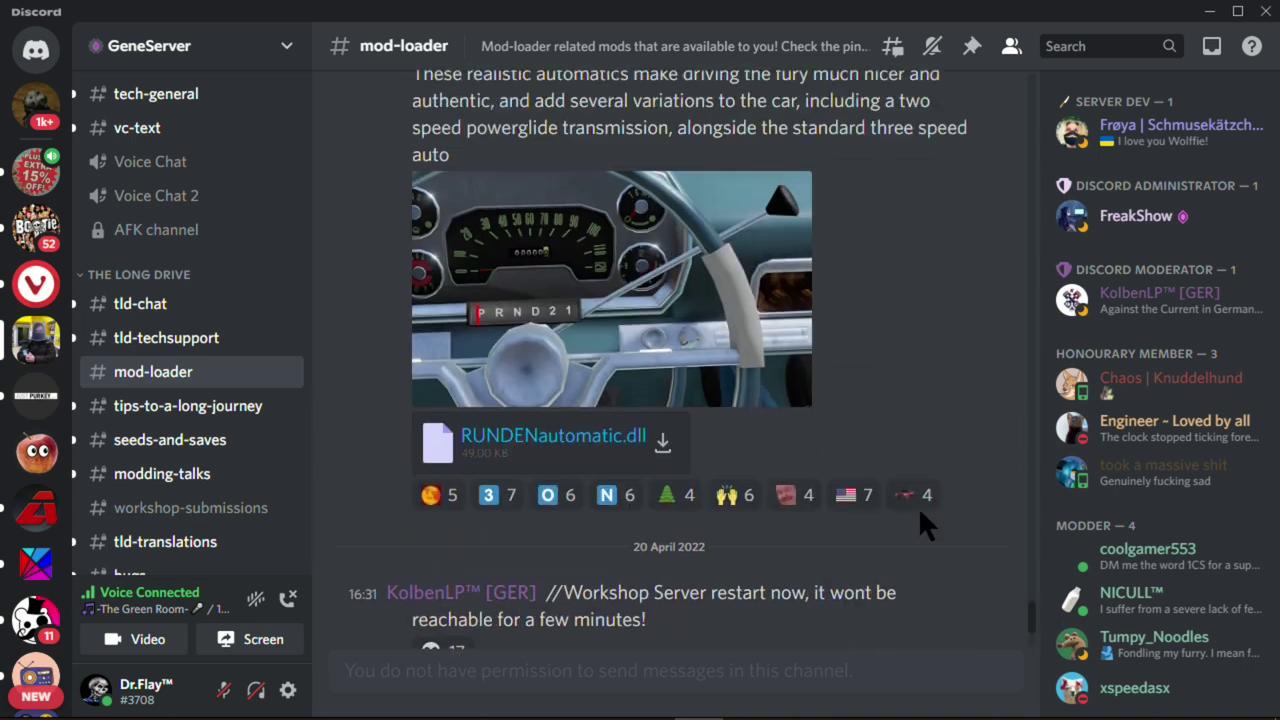
pyautogui.scroll(8, 955, 515)
pyautogui.scroll(10, 936, 502)
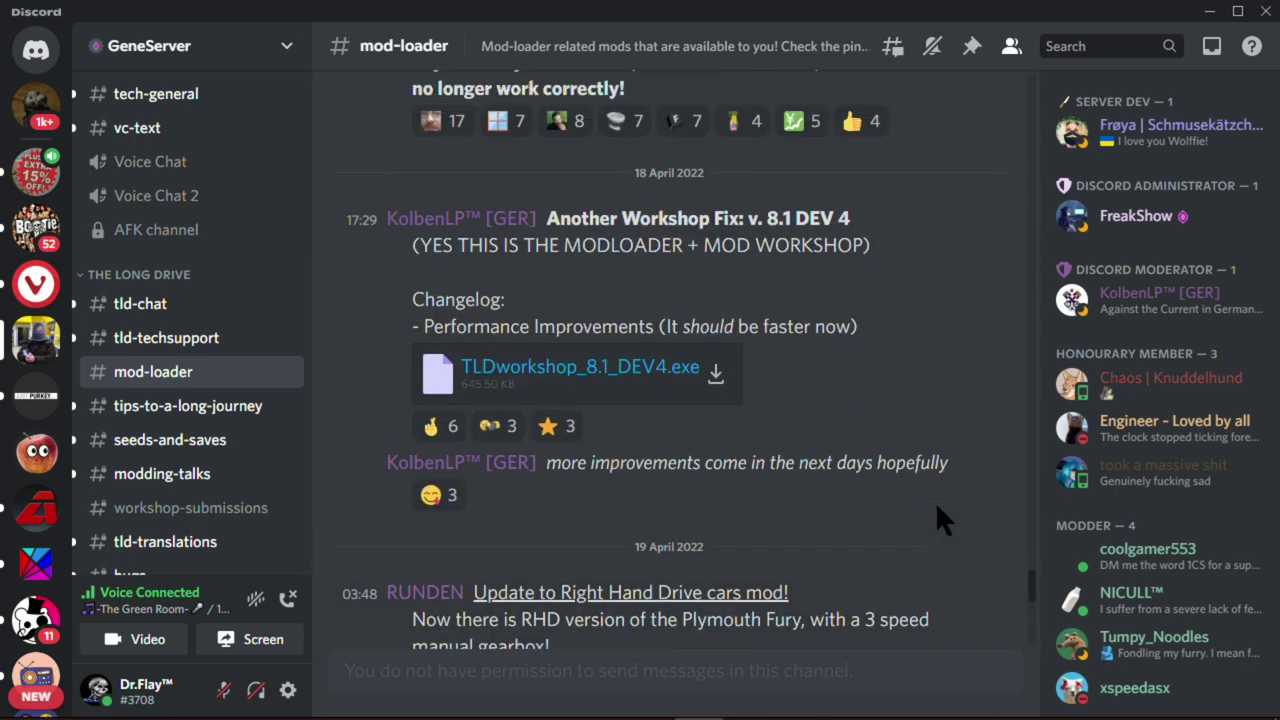
pyautogui.scroll(10, 936, 498)
pyautogui.scroll(10, 937, 498)
pyautogui.scroll(10, 952, 515)
pyautogui.scroll(7, 952, 496)
pyautogui.scroll(-1, 831, 501)
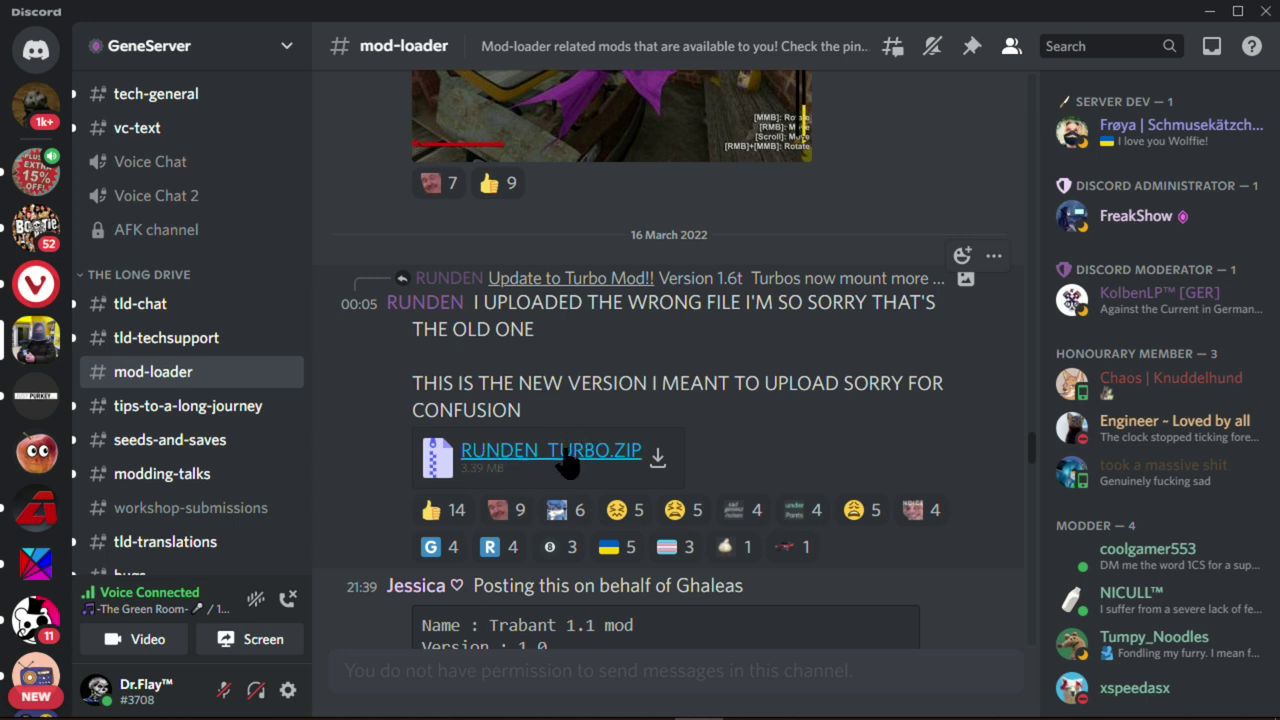
# Read the Trabant 1.1 mod post down to its attachment and minimise Discord at the channel's newest messages
pyautogui.scroll(-1, 557, 440)
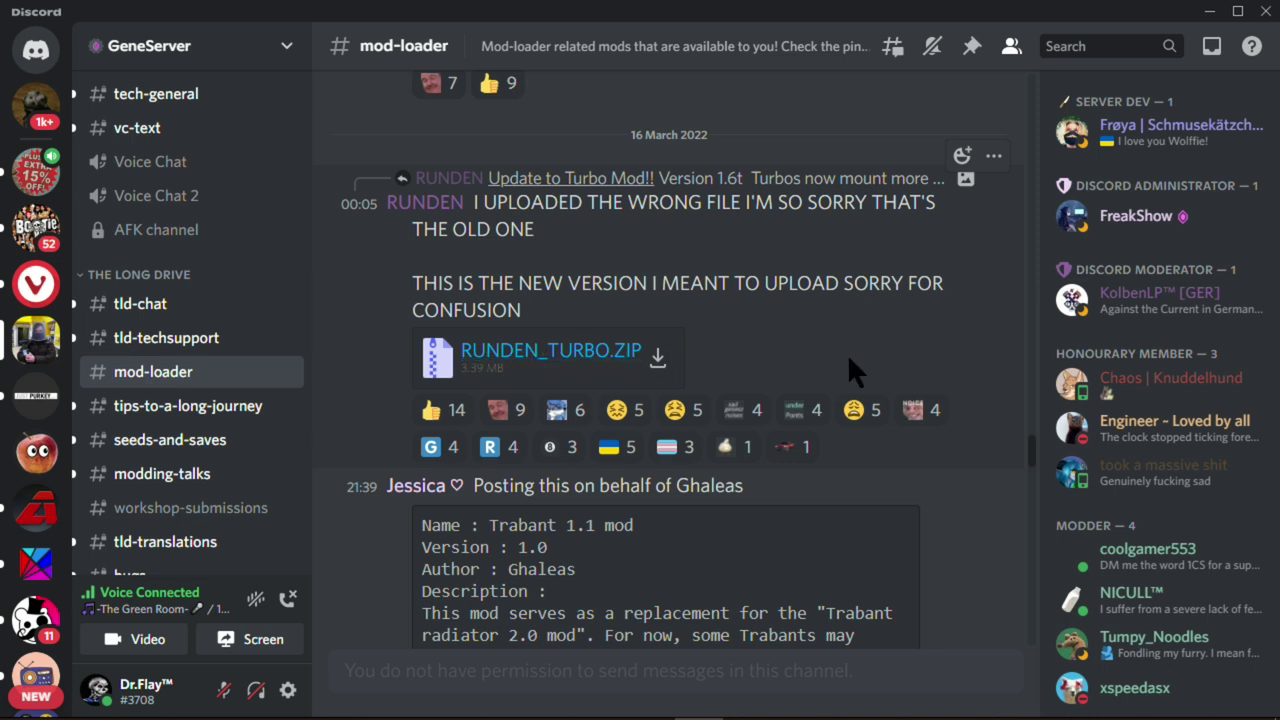
pyautogui.scroll(-3, 868, 514)
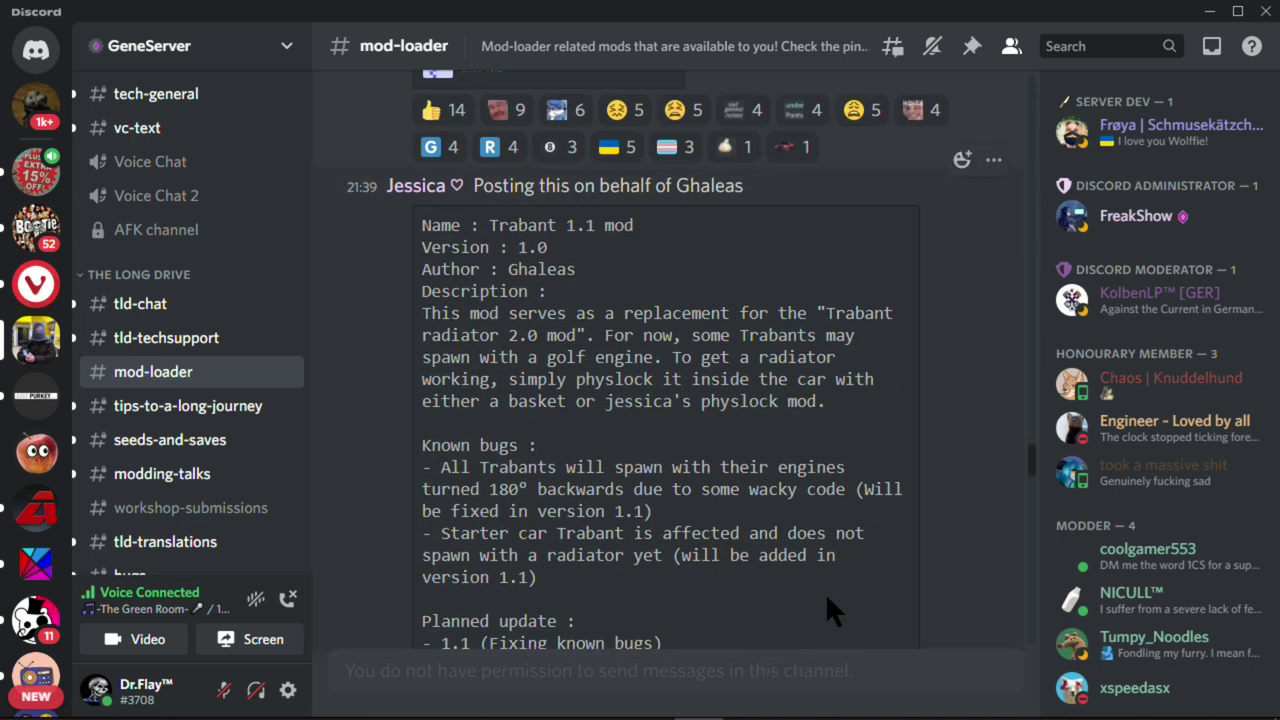
pyautogui.scroll(-5, 903, 535)
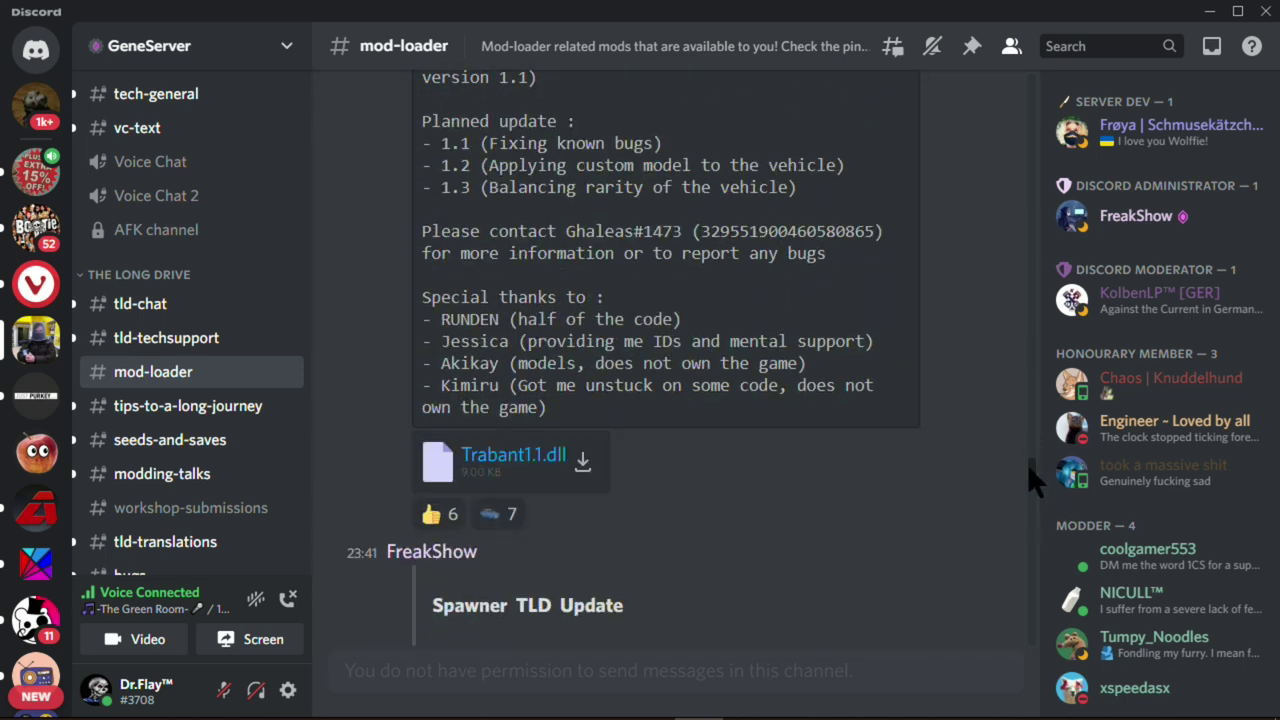
pyautogui.moveTo(1027, 463); pyautogui.dragTo(1020, 686)
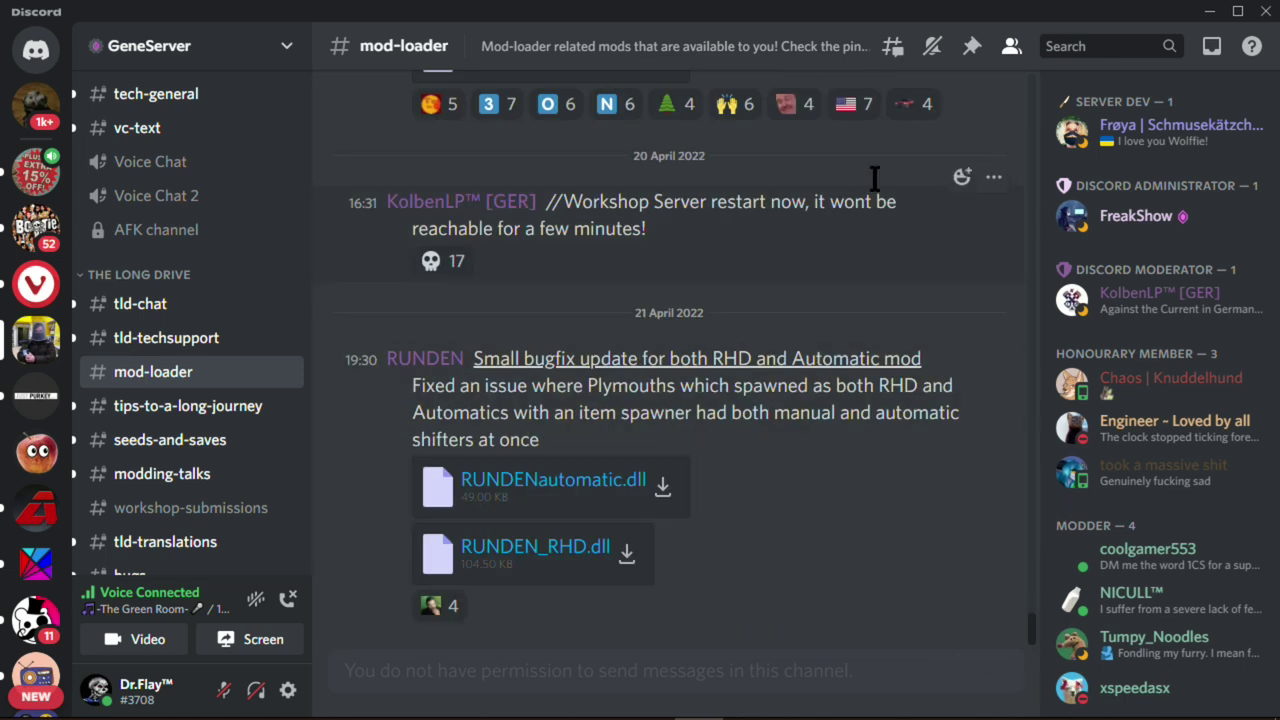
pyautogui.click(1209, 11)
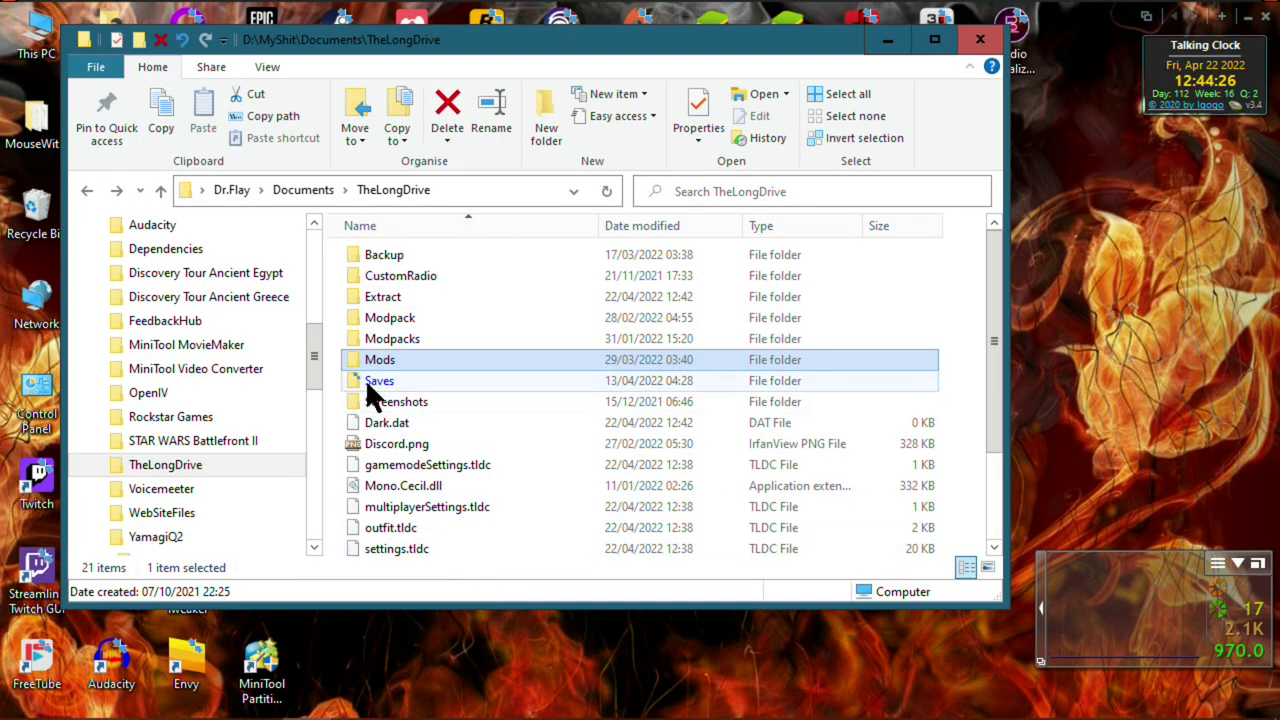
# Open the Mods folder in TheLongDrive and look through its mod DLL files
pyautogui.doubleClick(393, 360)
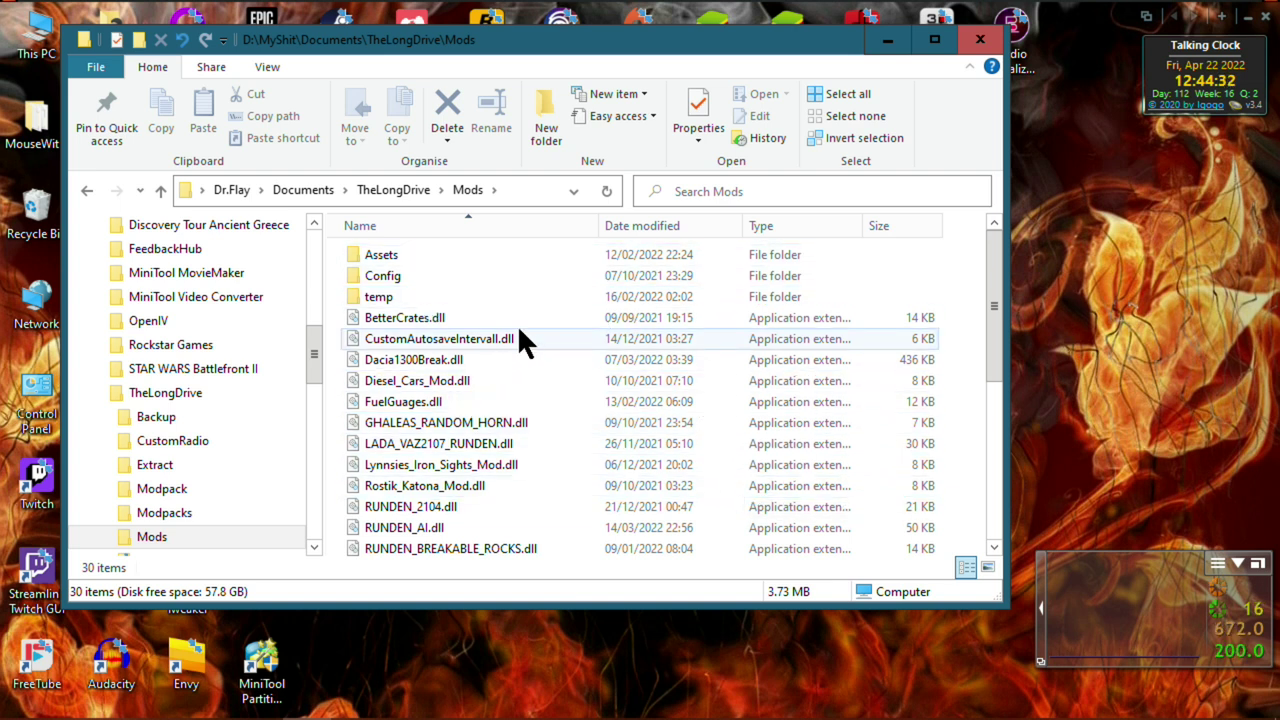
pyautogui.scroll(-4, 522, 458)
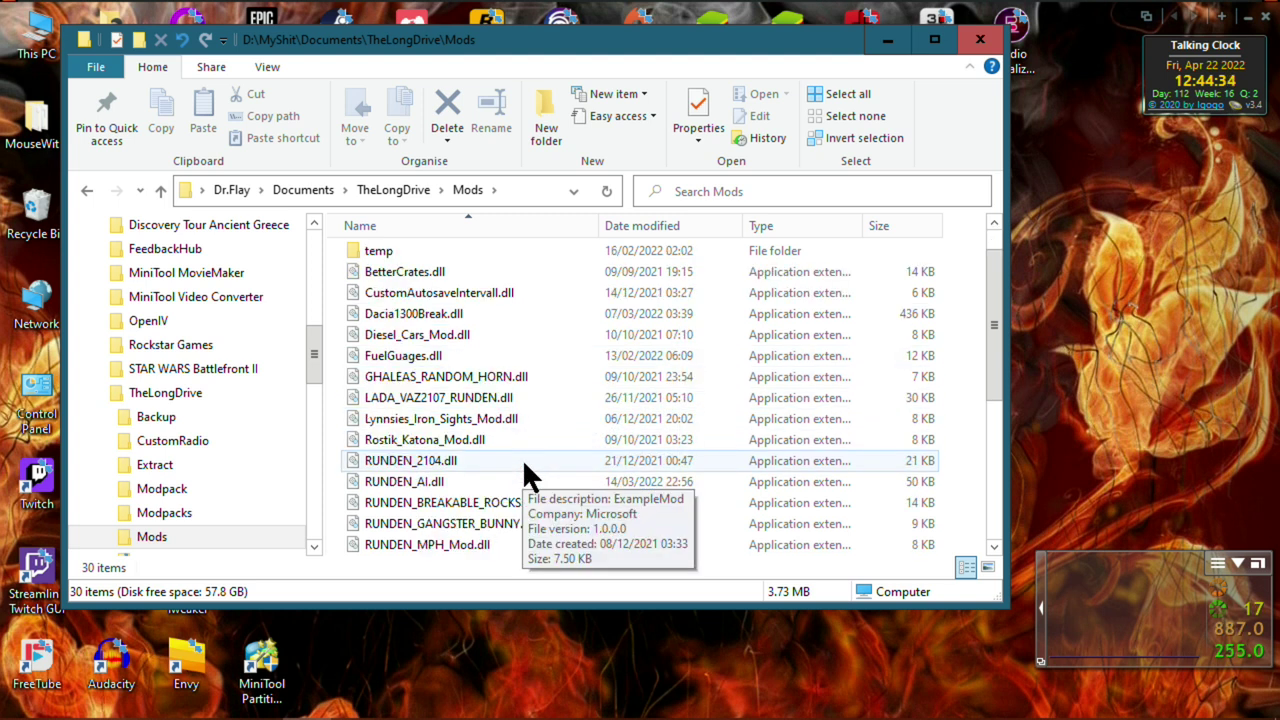
pyautogui.scroll(-2, 526, 400)
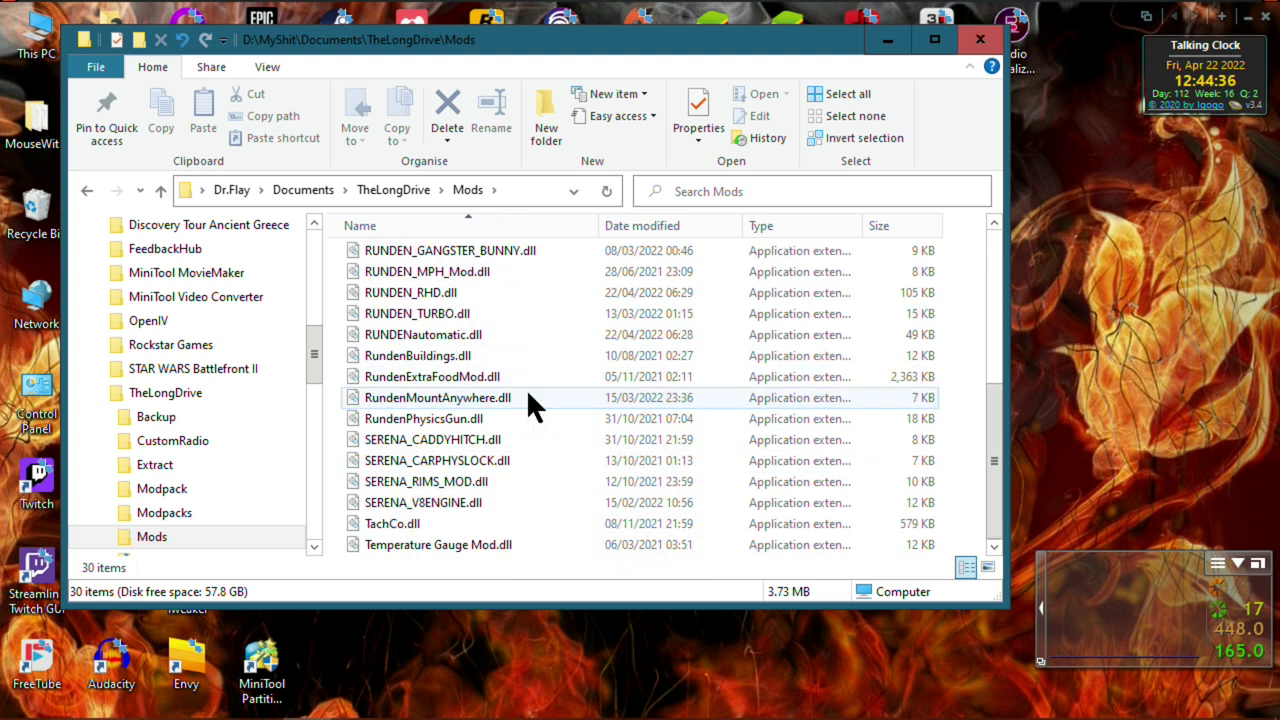
pyautogui.scroll(5, 509, 545)
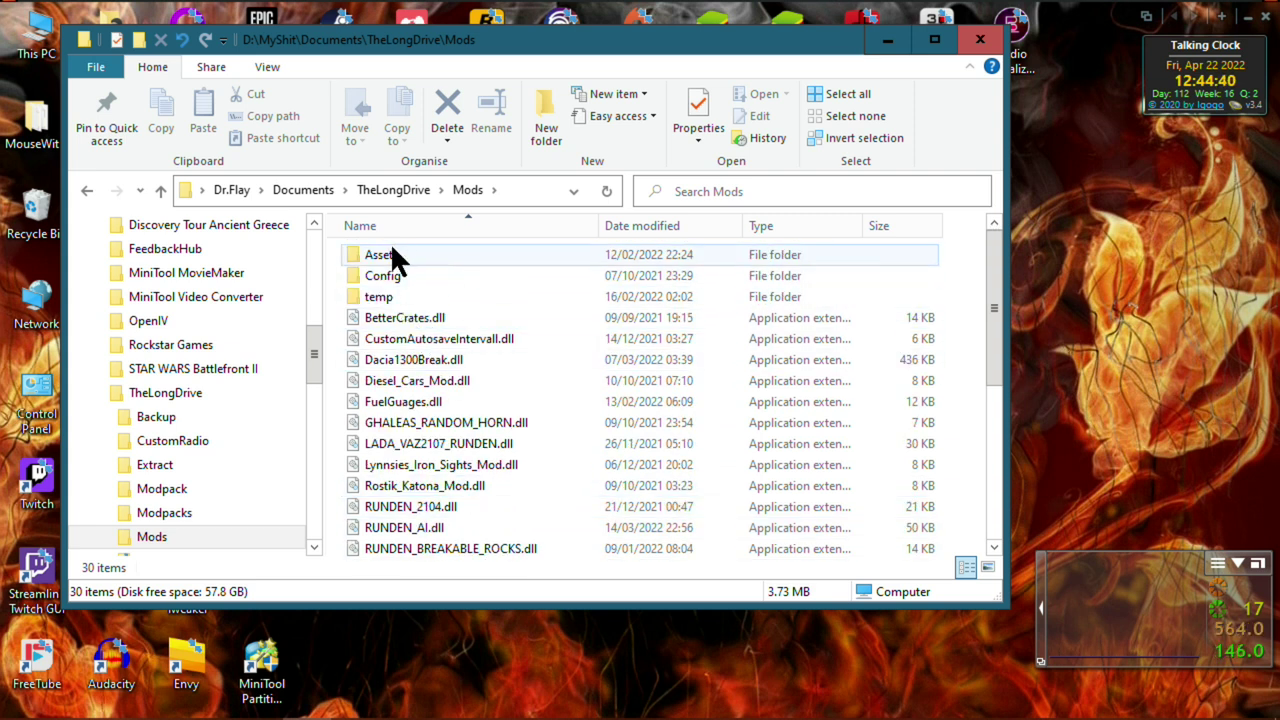
# Examine the individual mods' subfolders inside the Assets folder and return to the Mods folder
pyautogui.doubleClick(416, 252)
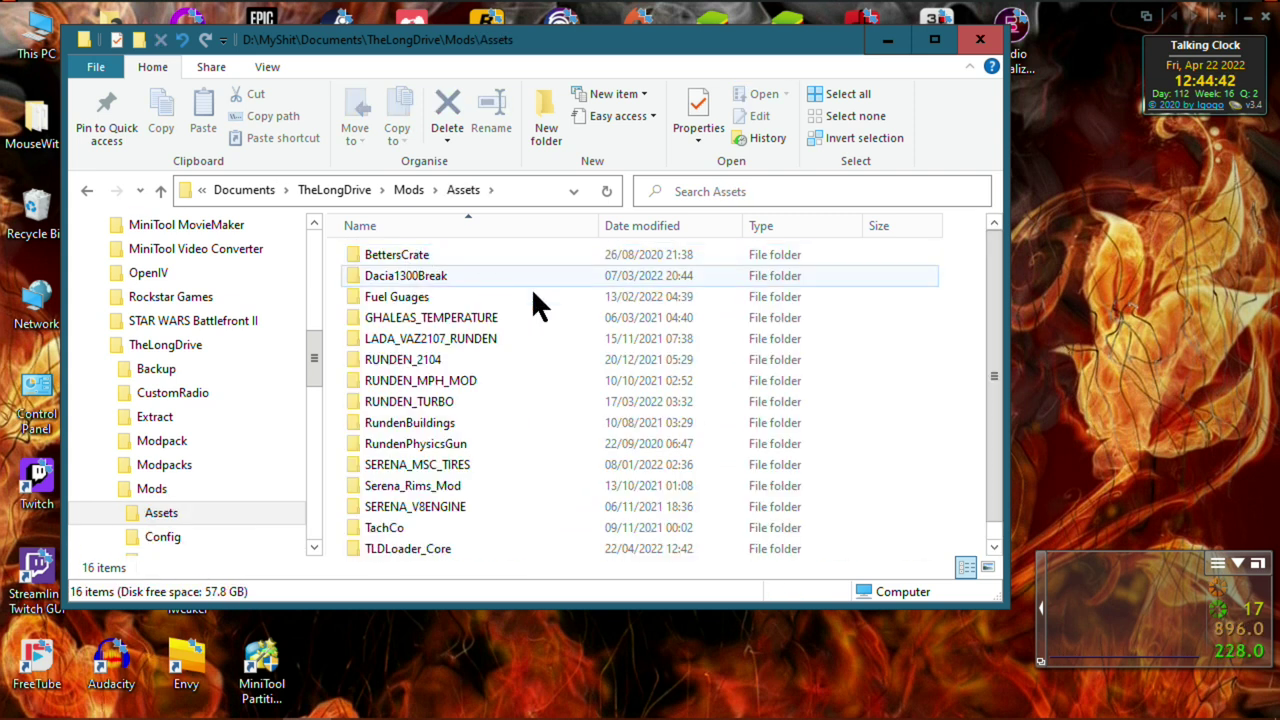
pyautogui.scroll(-1, 855, 320)
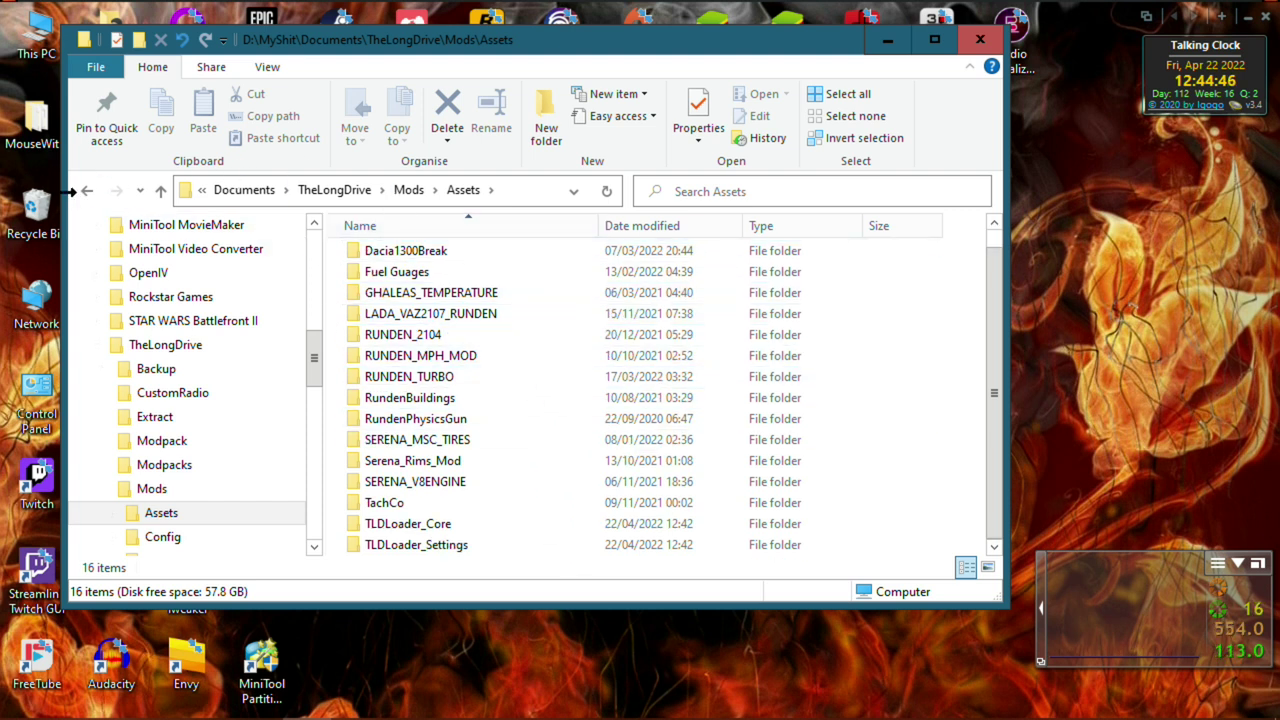
pyautogui.click(86, 190)
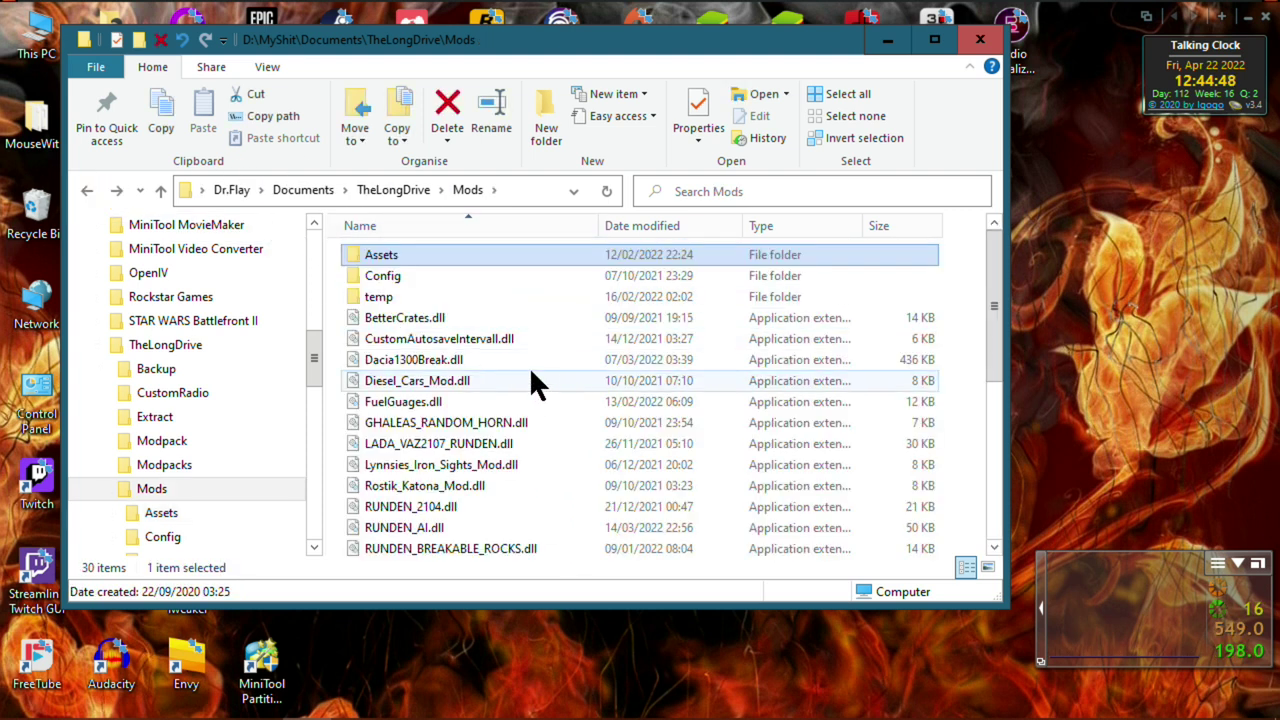
pyautogui.doubleClick(421, 256)
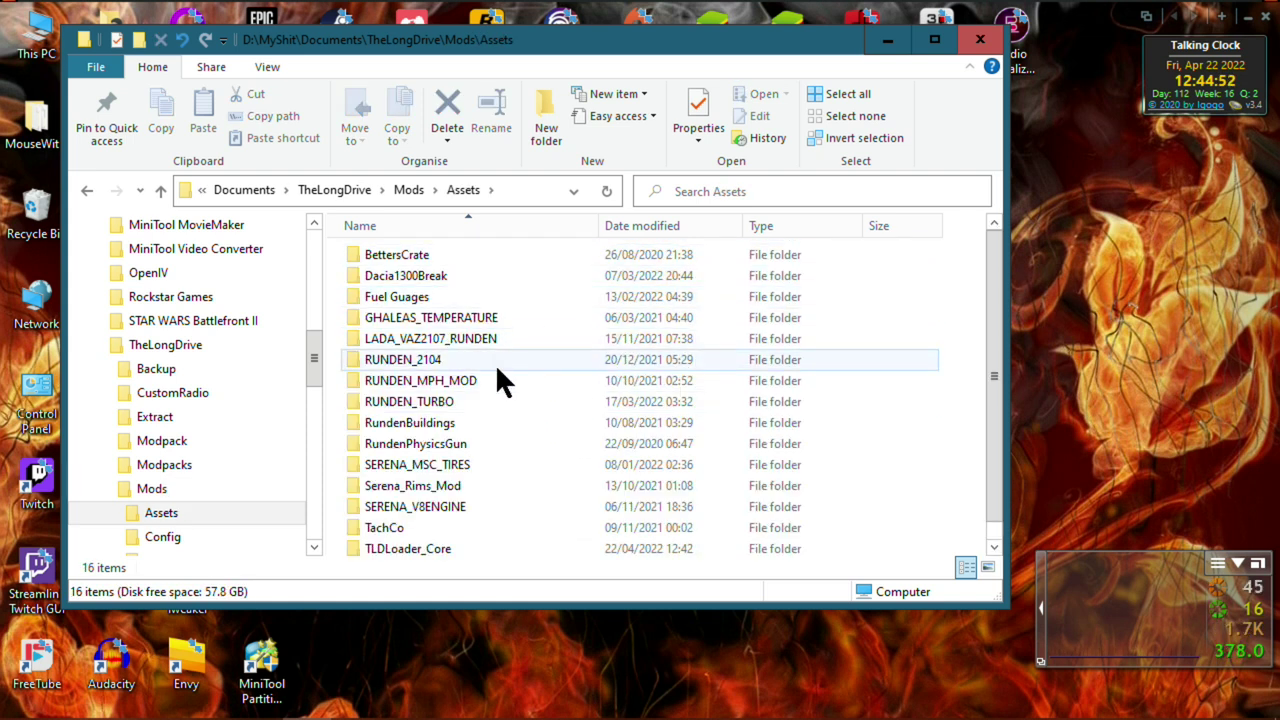
pyautogui.scroll(-1, 500, 395)
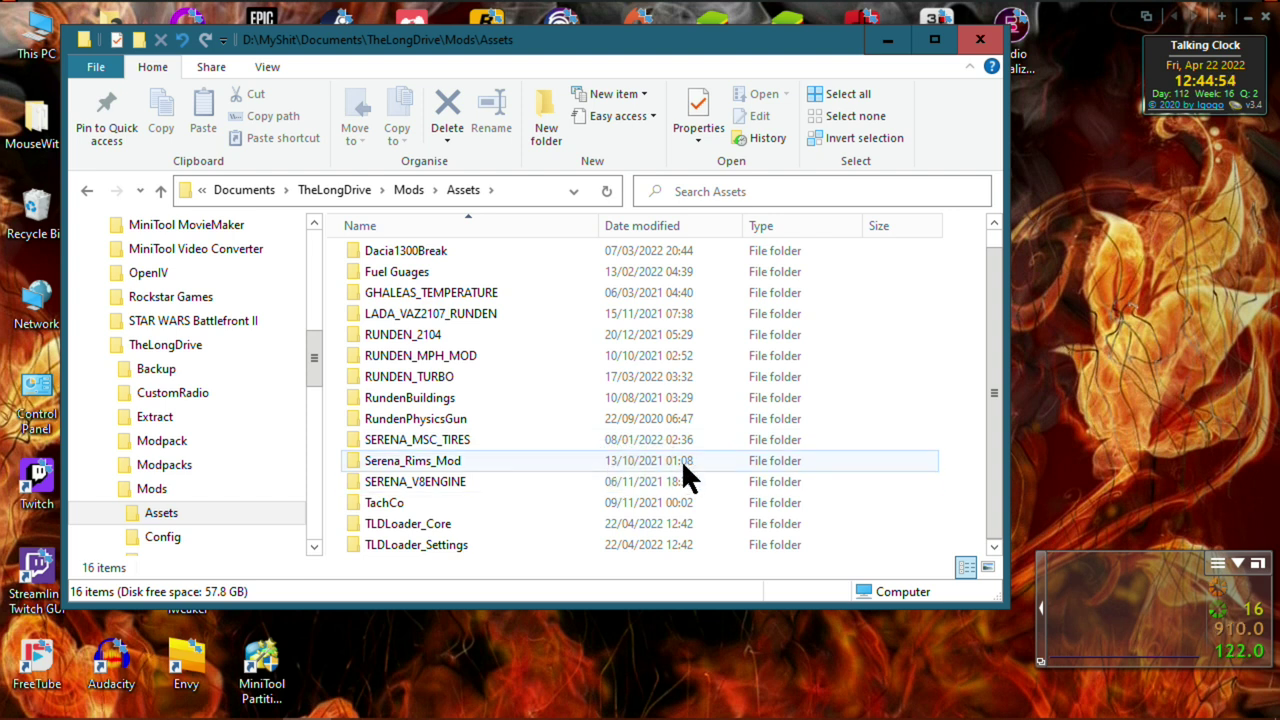
pyautogui.click(458, 397)
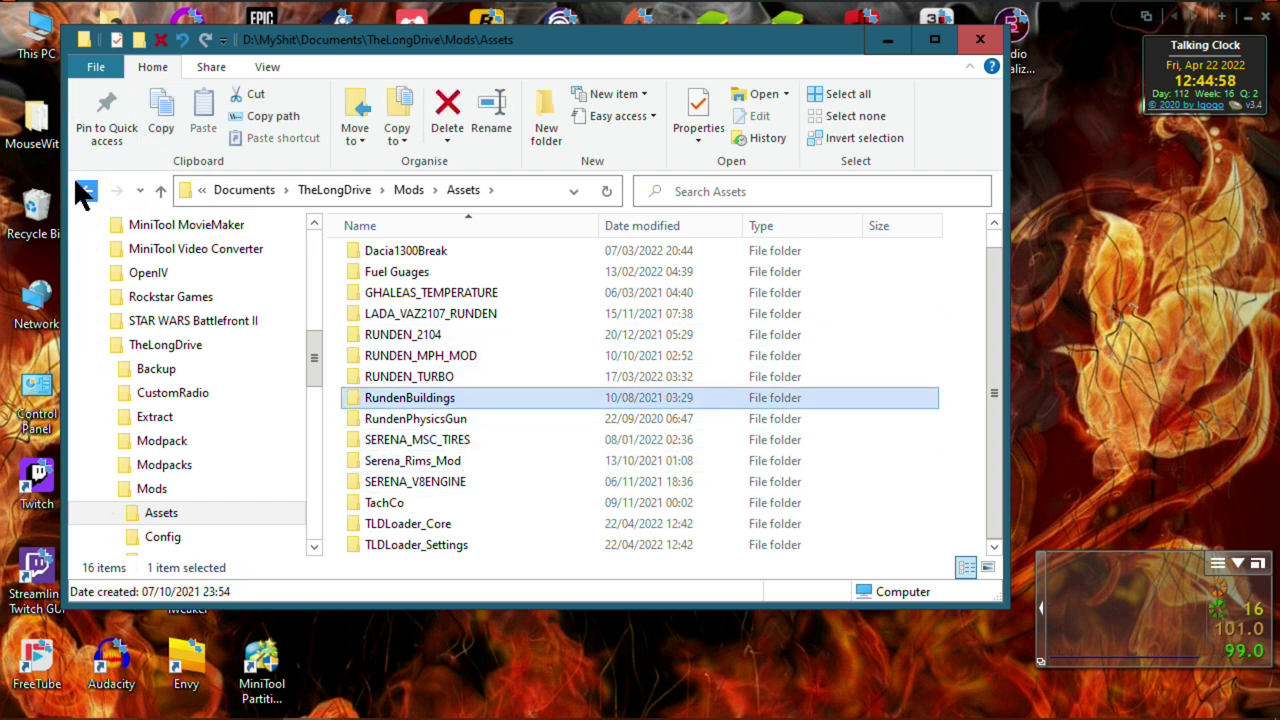
pyautogui.click(481, 439)
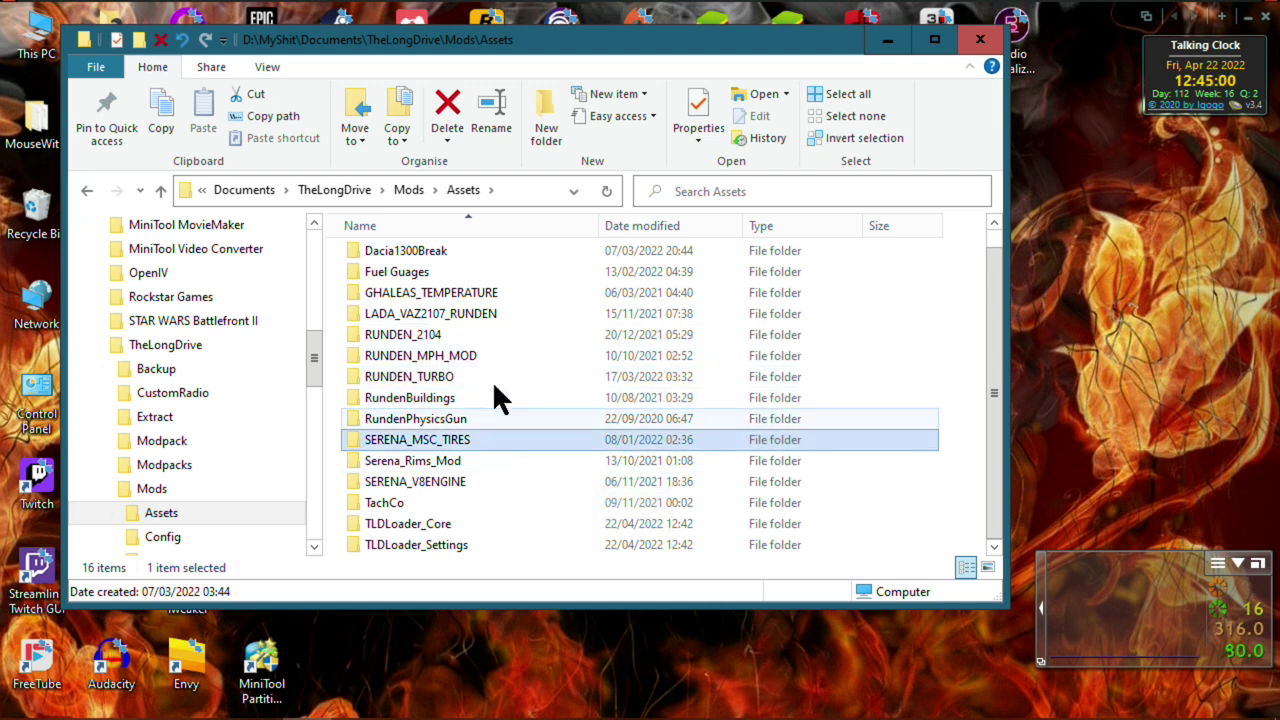
pyautogui.click(92, 188)
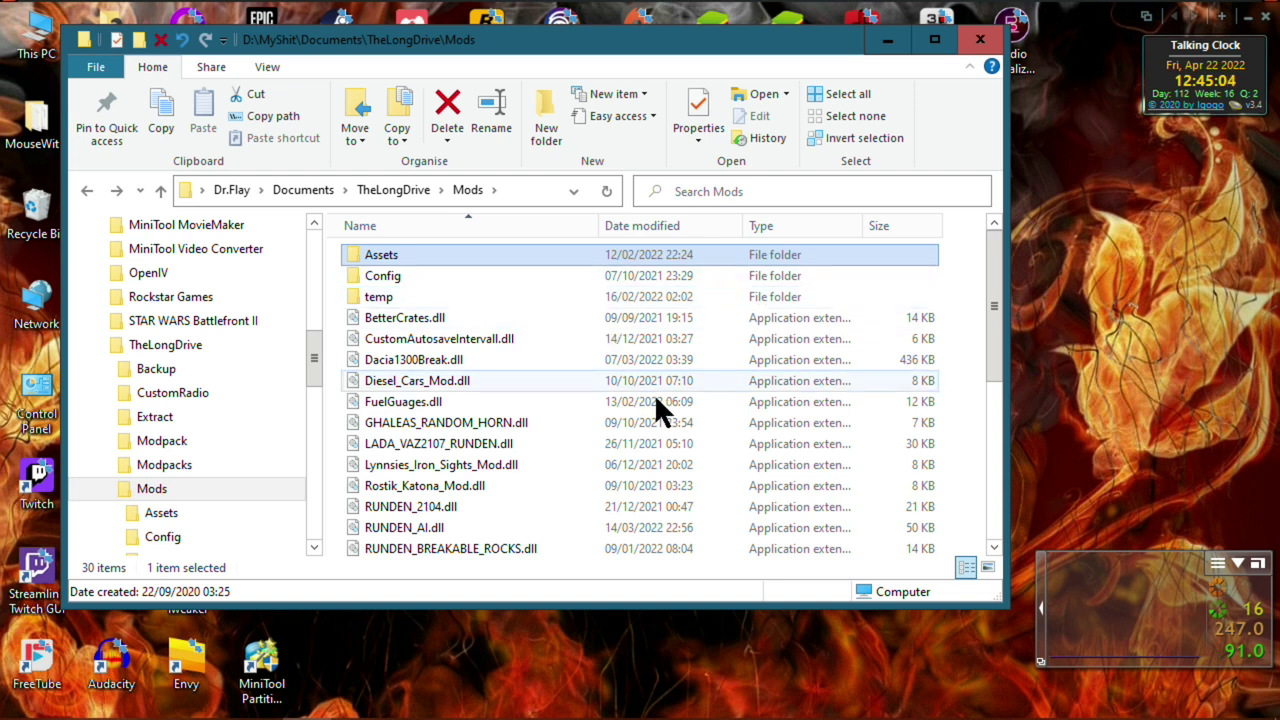
# Compare the DLL files in the Mods folder with its Assets, Config and temp subfolders
pyautogui.scroll(-3, 672, 396)
pyautogui.scroll(-3, 672, 396)
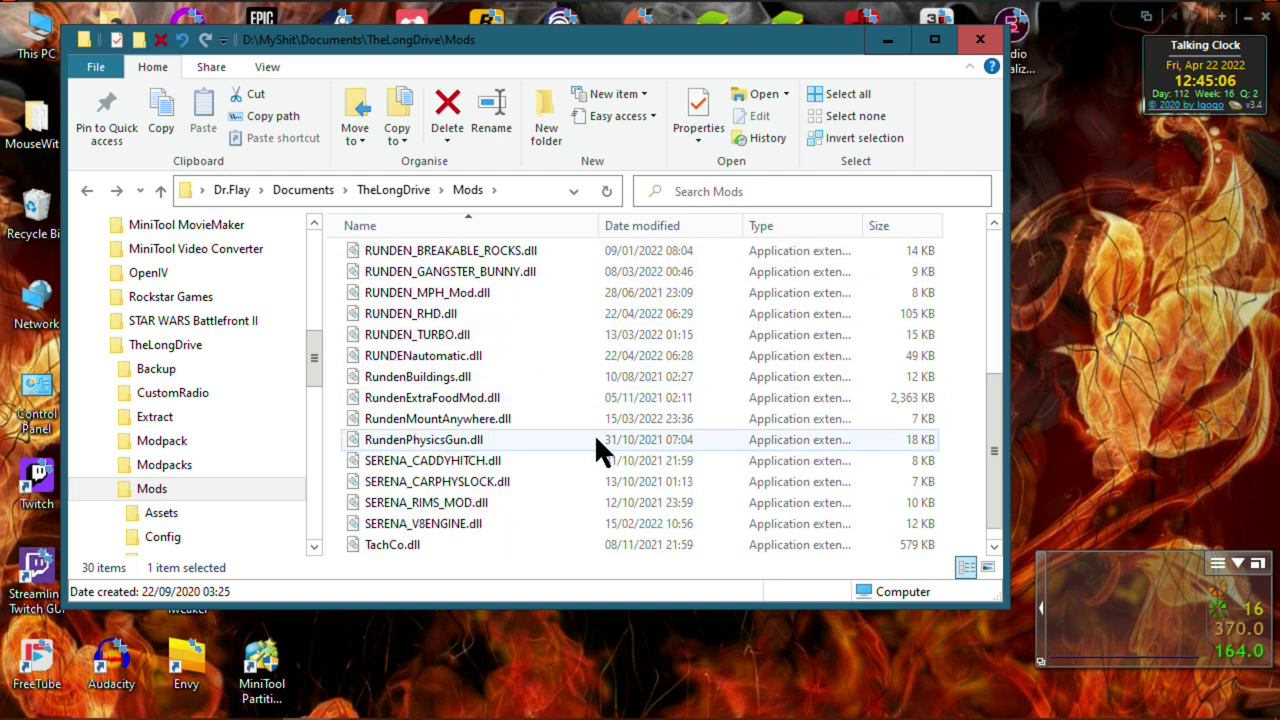
pyautogui.scroll(6, 530, 442)
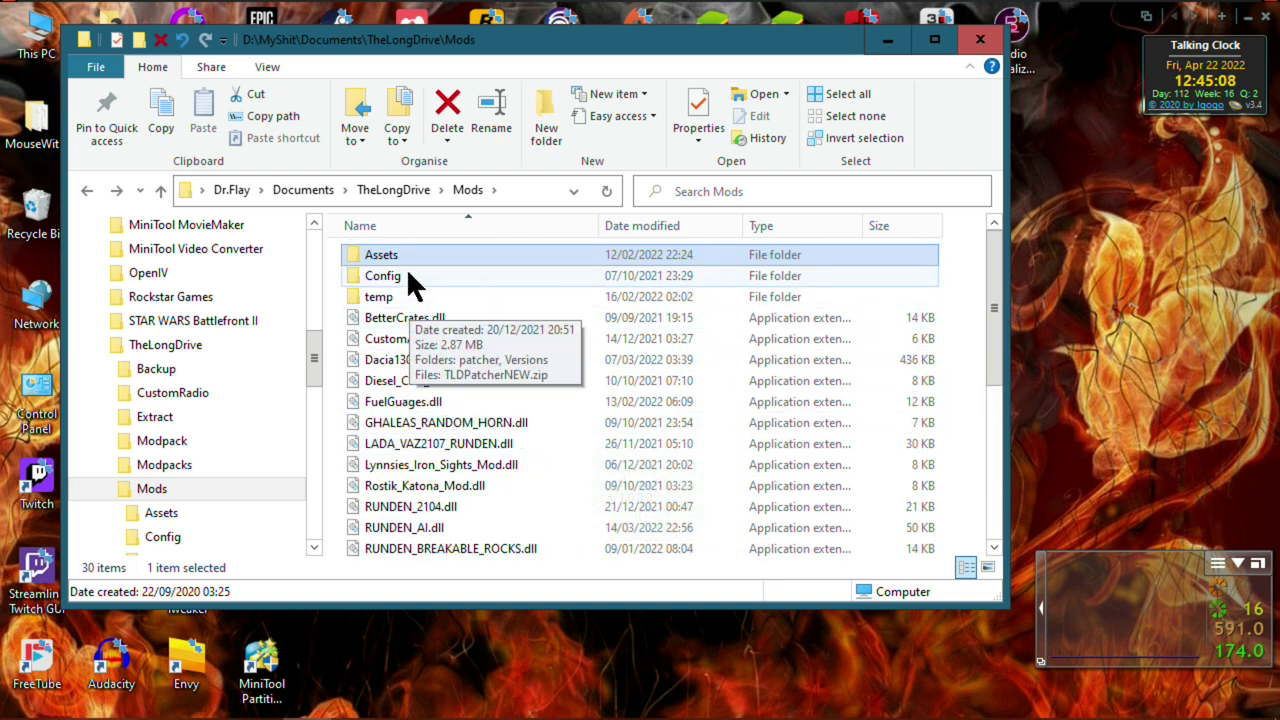
pyautogui.click(407, 253)
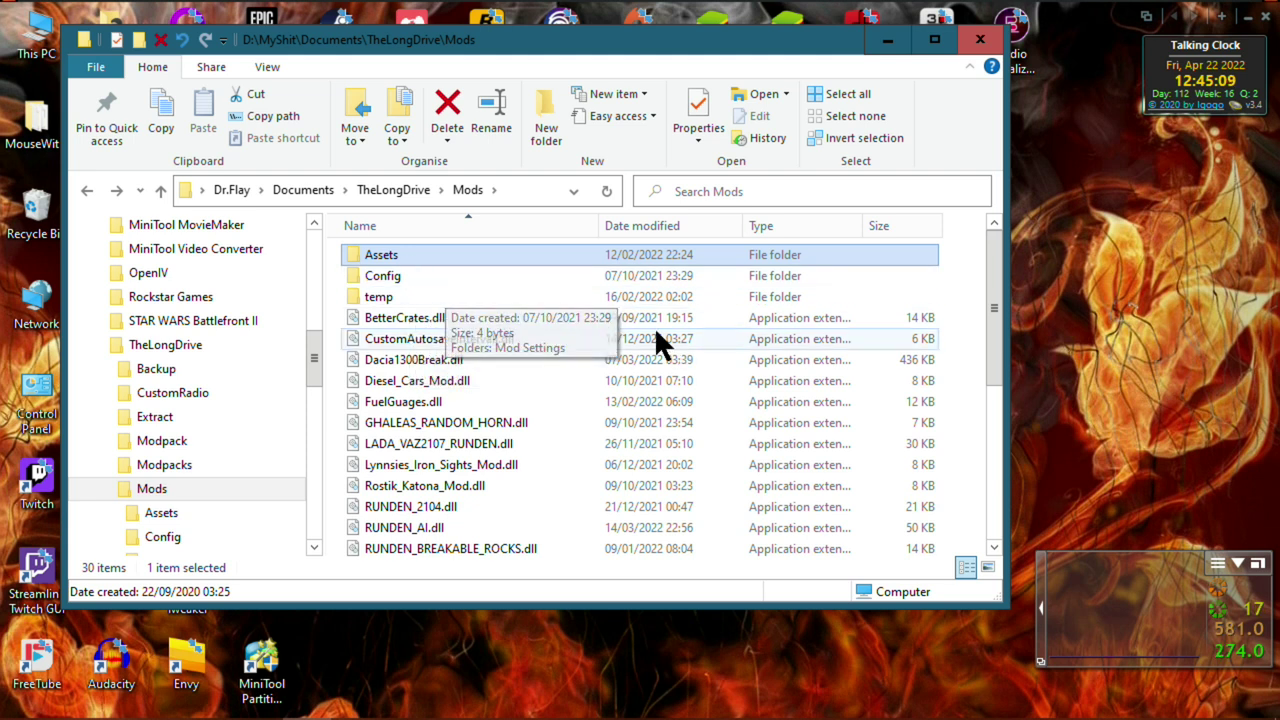
# Return to the TheLongDrive folder, and close both the folder window and the Mod Workshop
pyautogui.click(86, 192)
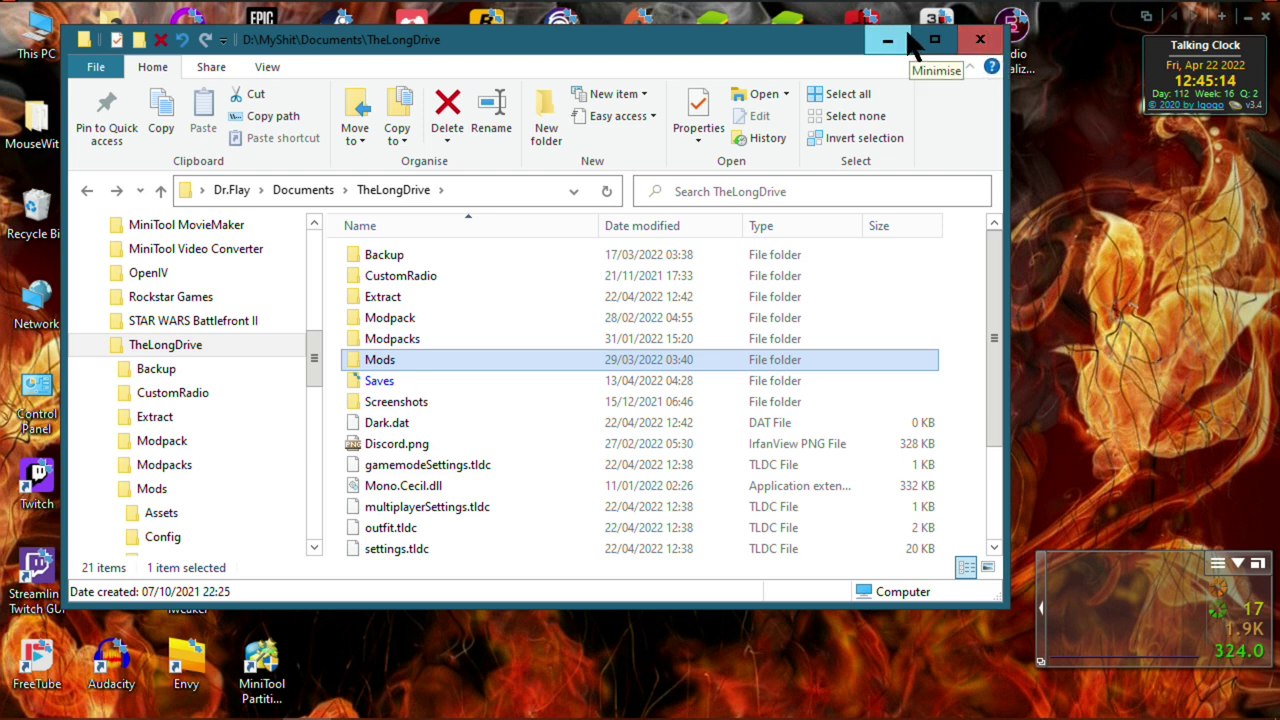
pyautogui.click(980, 40)
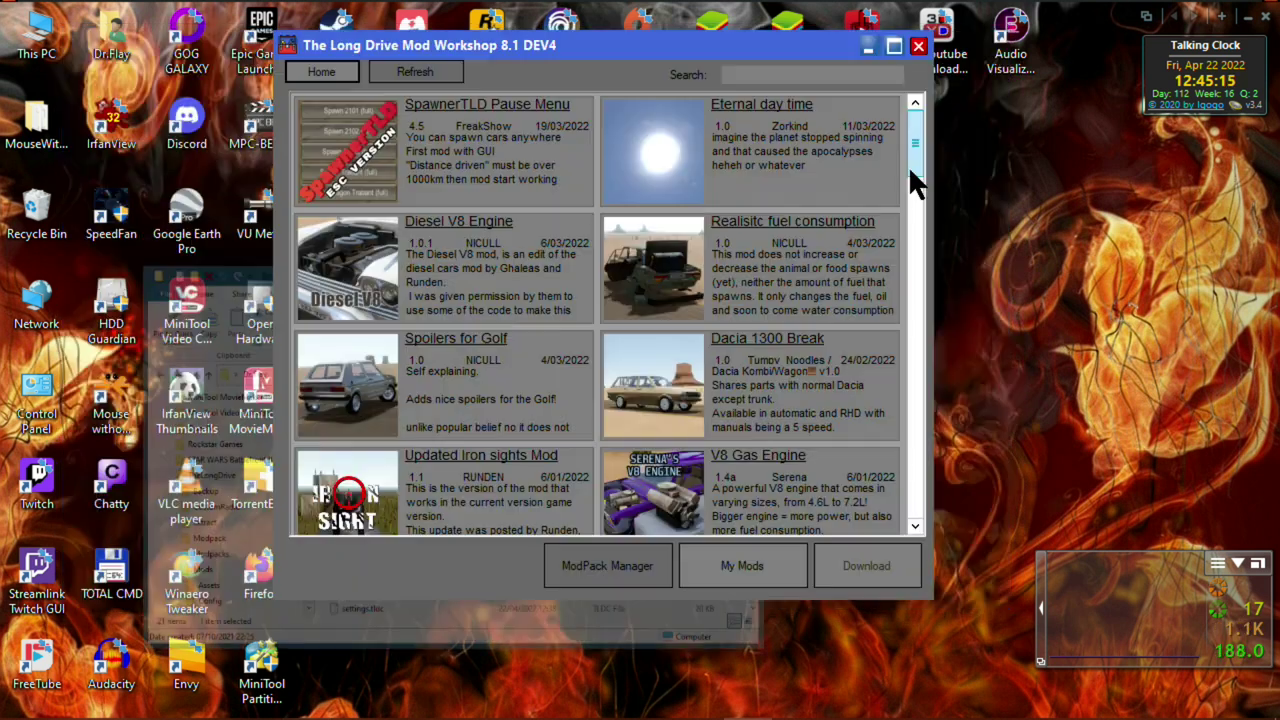
pyautogui.click(918, 46)
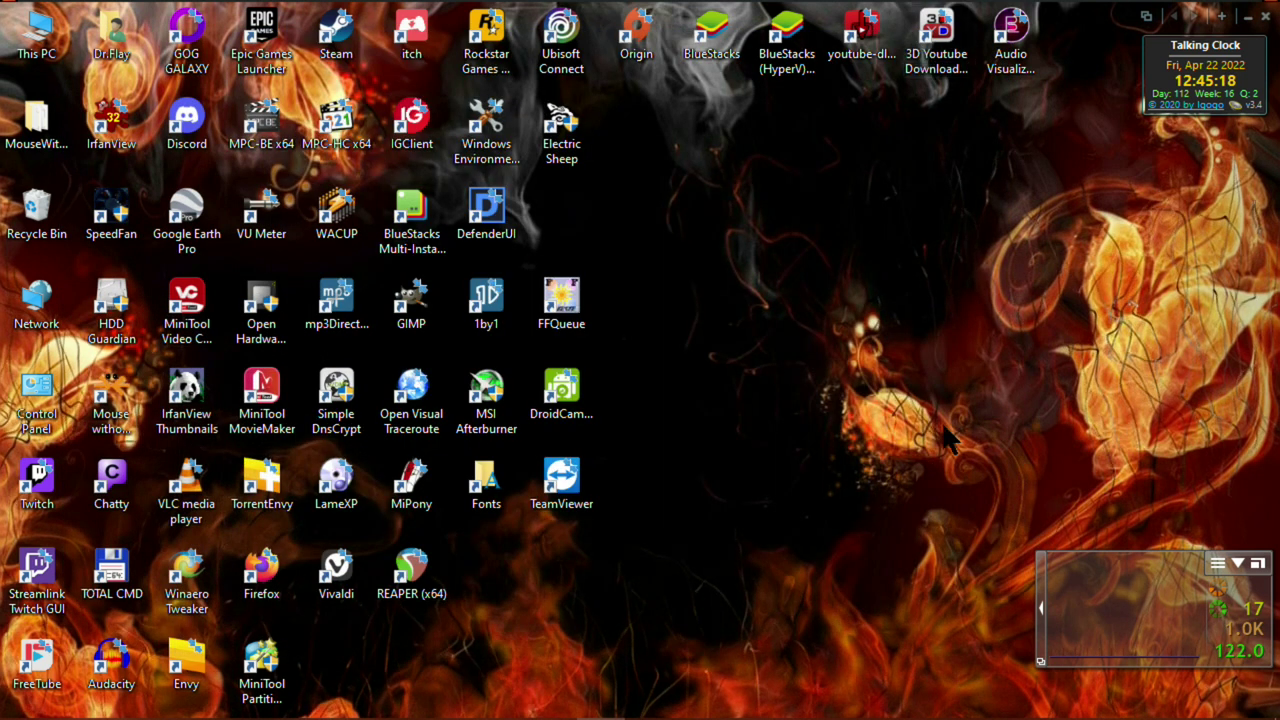
# Launch The Long Drive through Steam and open the mod loader's Mod Settings list
pyautogui.rightClick(1100, 698)
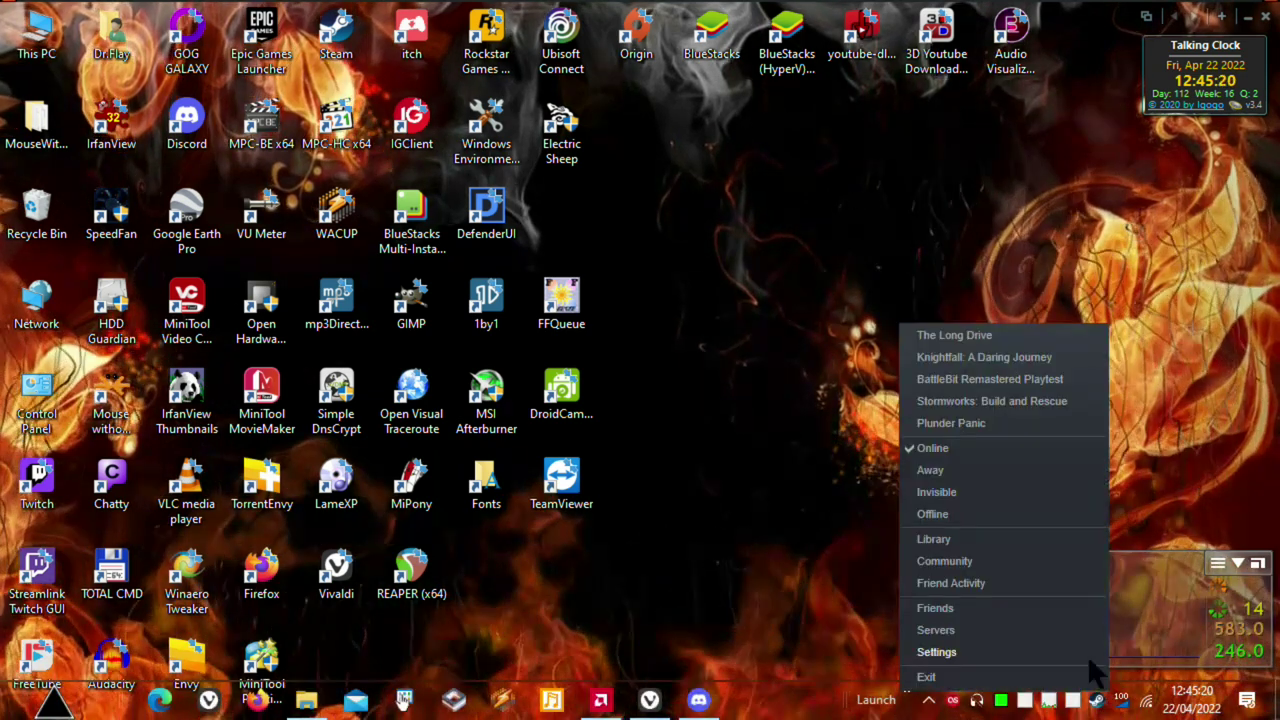
pyautogui.click(958, 340)
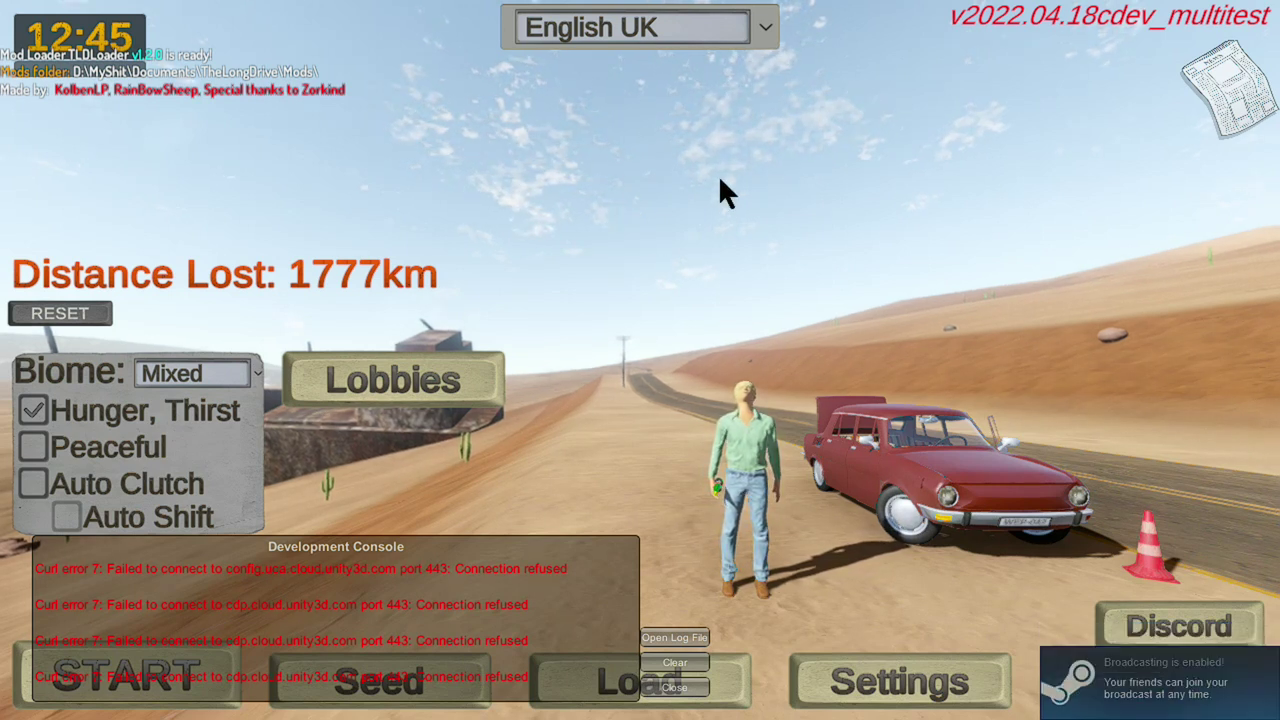
pyautogui.press('F1')
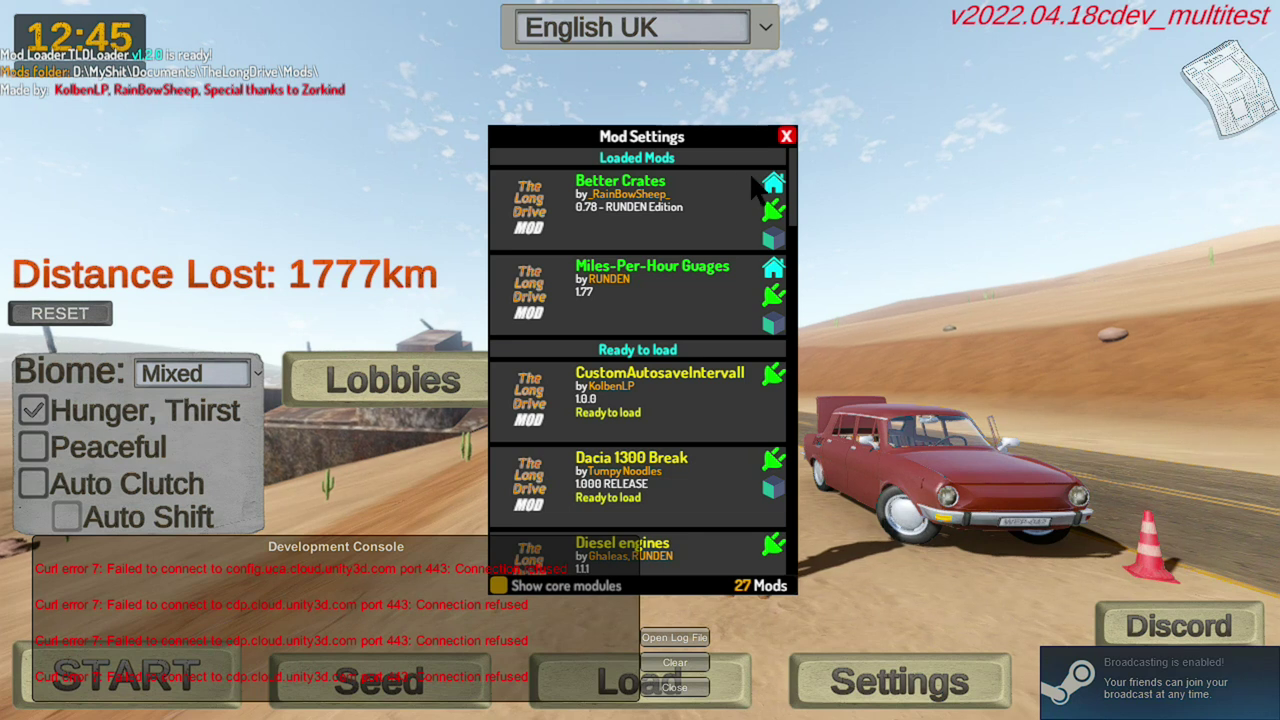
# Look through all loaded and ready-to-load mods in Mod Settings, and close the list and the game
pyautogui.scroll(-5, 680, 205)
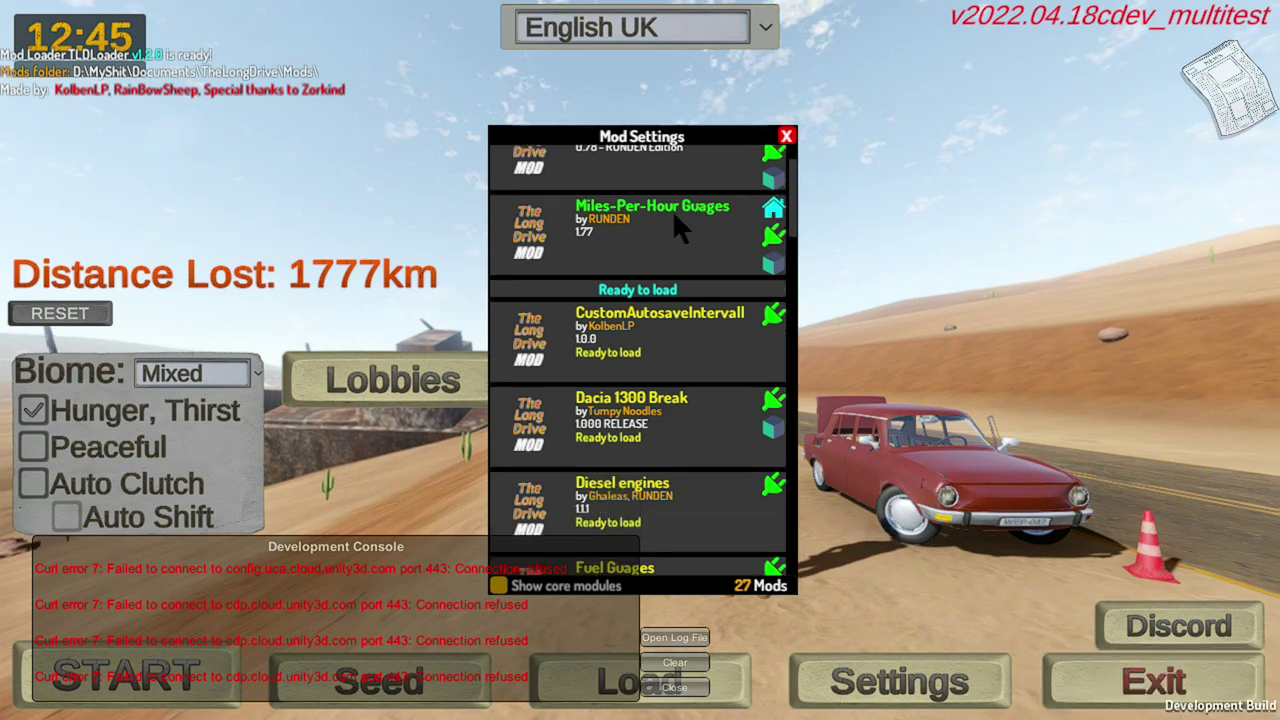
pyautogui.scroll(-4, 673, 222)
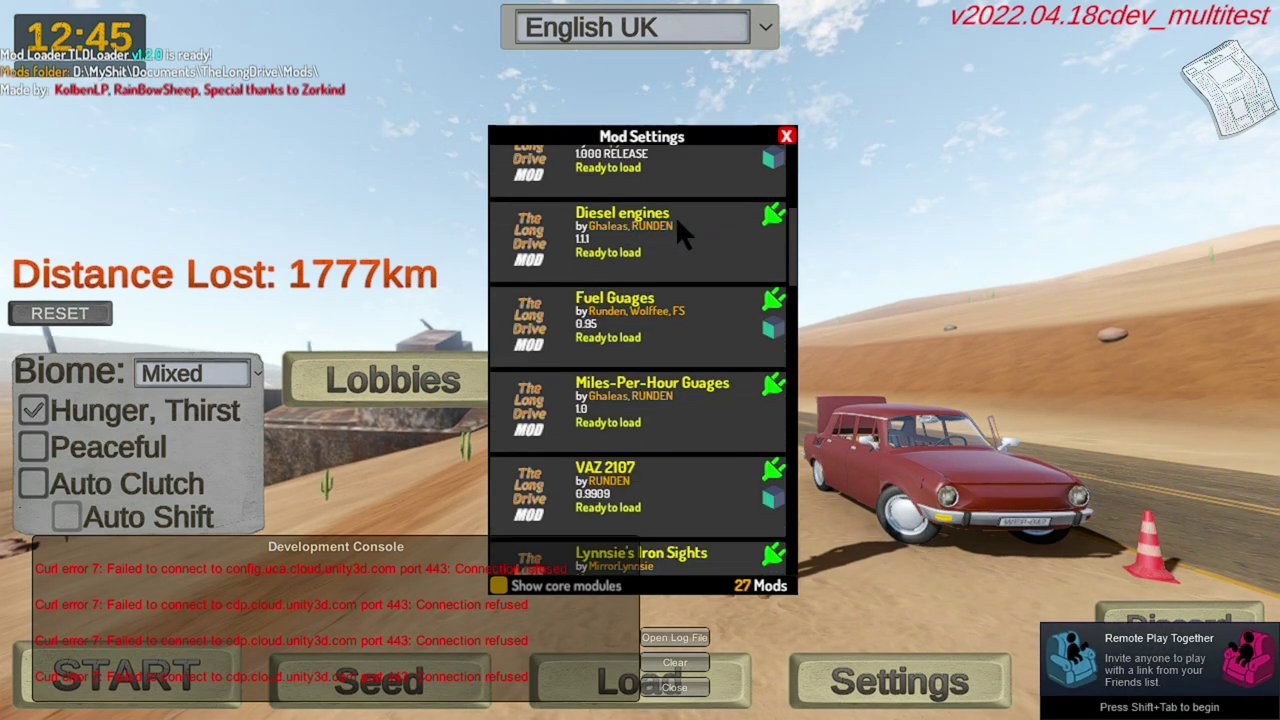
pyautogui.scroll(-7, 690, 225)
pyautogui.scroll(5, 703, 236)
pyautogui.scroll(-7, 700, 236)
pyautogui.scroll(-20, 696, 232)
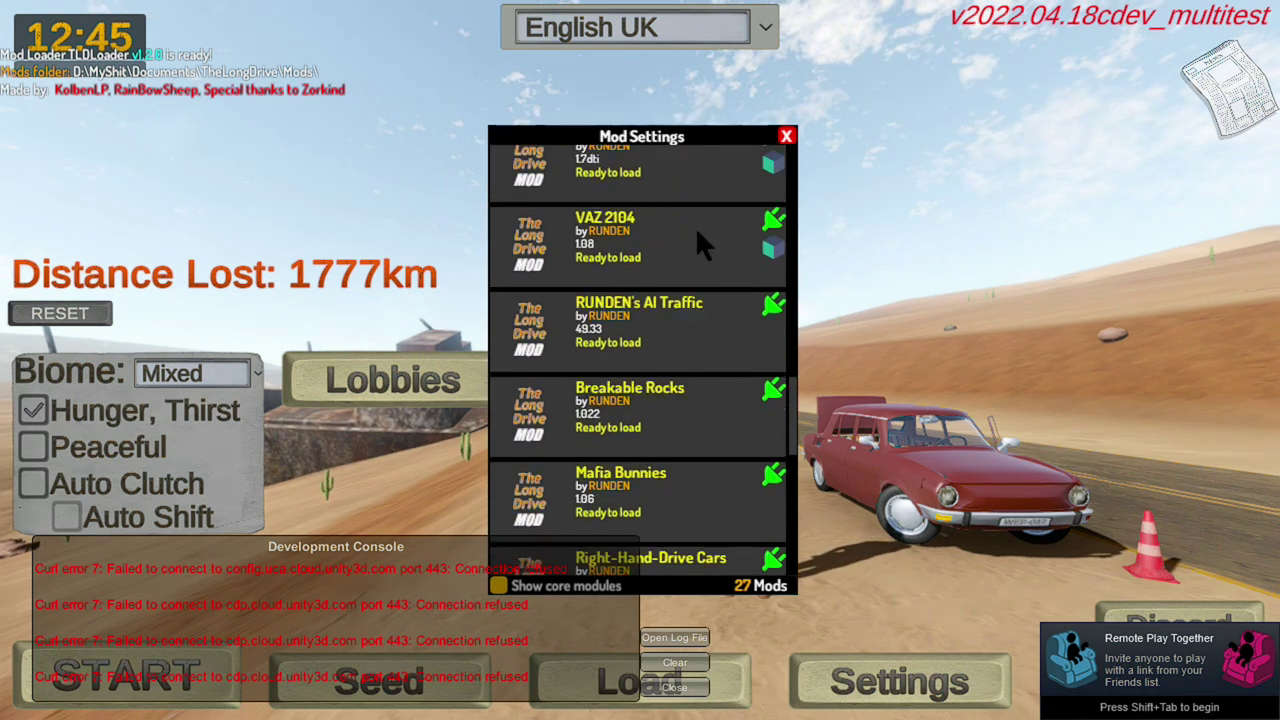
pyautogui.scroll(-10, 697, 232)
pyautogui.scroll(6, 697, 234)
pyautogui.scroll(16, 698, 238)
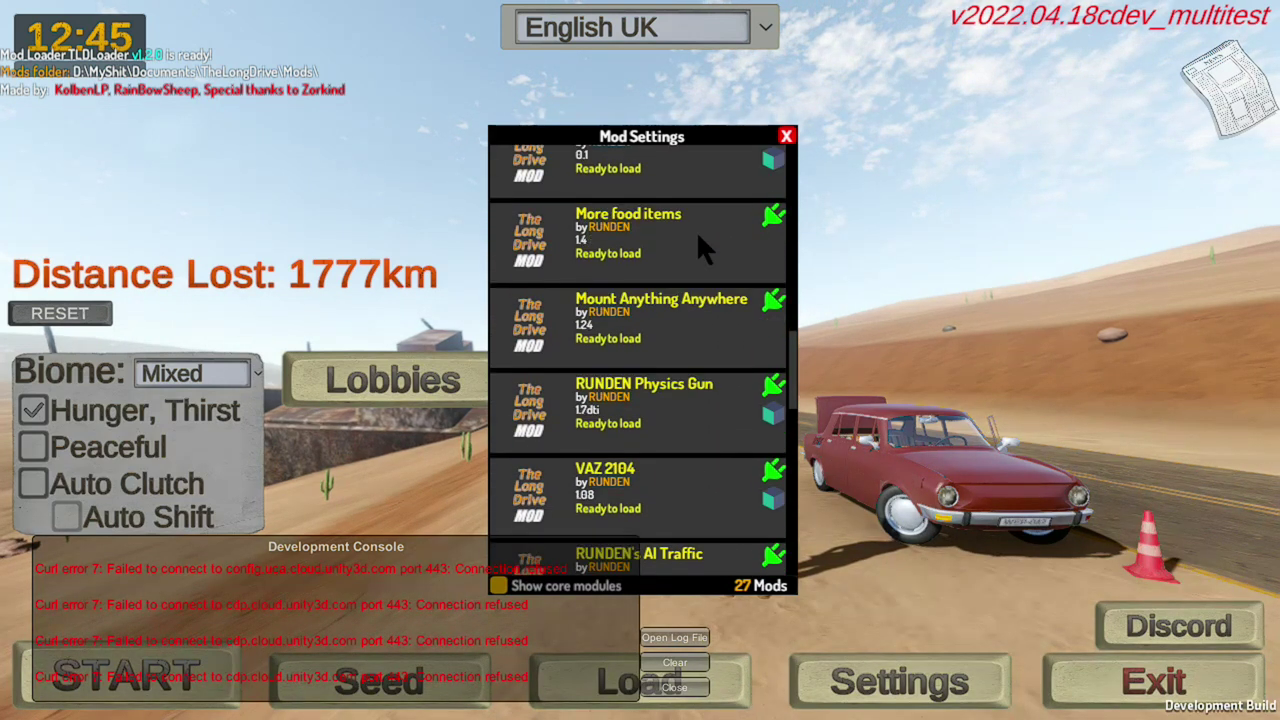
pyautogui.scroll(-10, 698, 240)
pyautogui.scroll(-12, 698, 240)
pyautogui.scroll(8, 702, 248)
pyautogui.scroll(20, 705, 258)
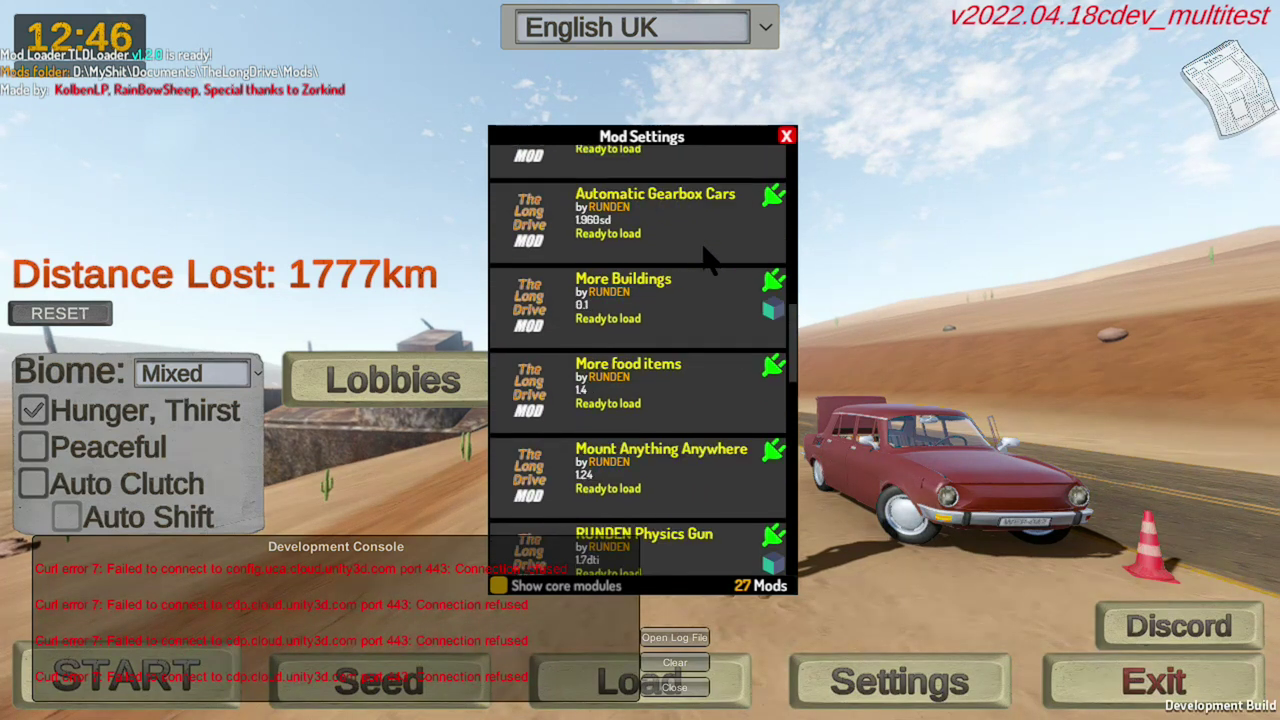
pyautogui.scroll(14, 704, 250)
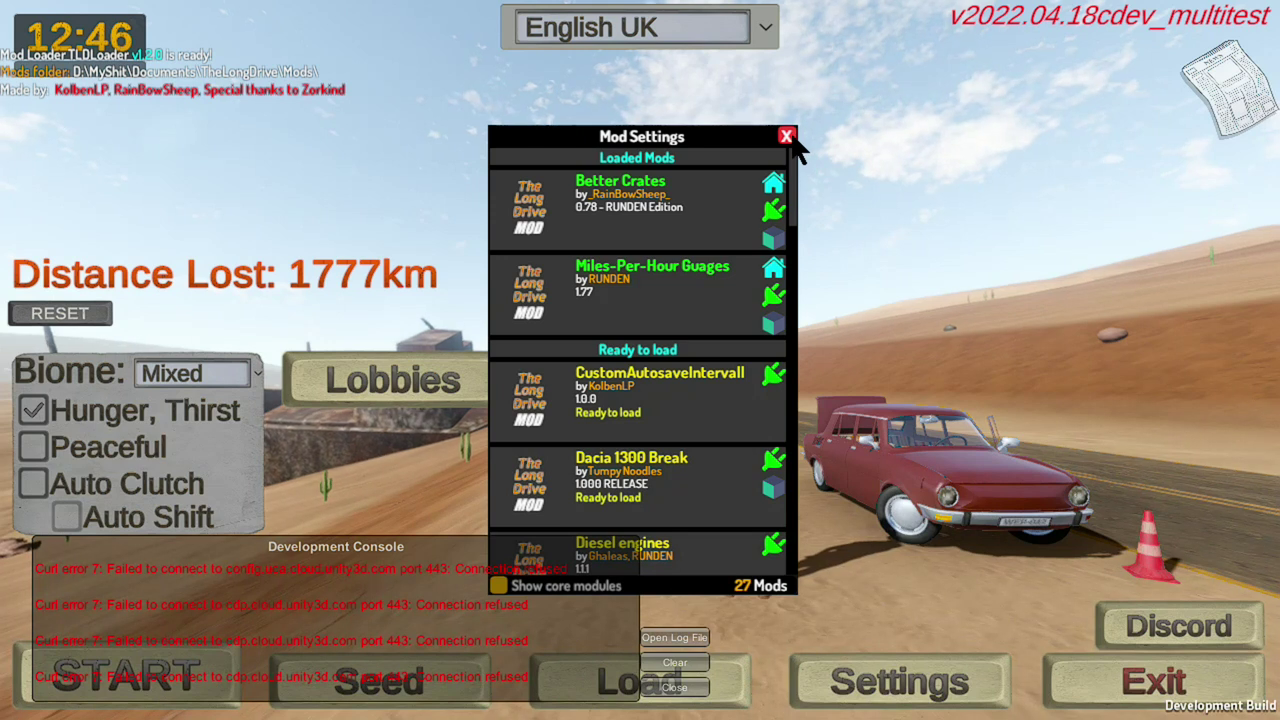
pyautogui.scroll(-3, 715, 225)
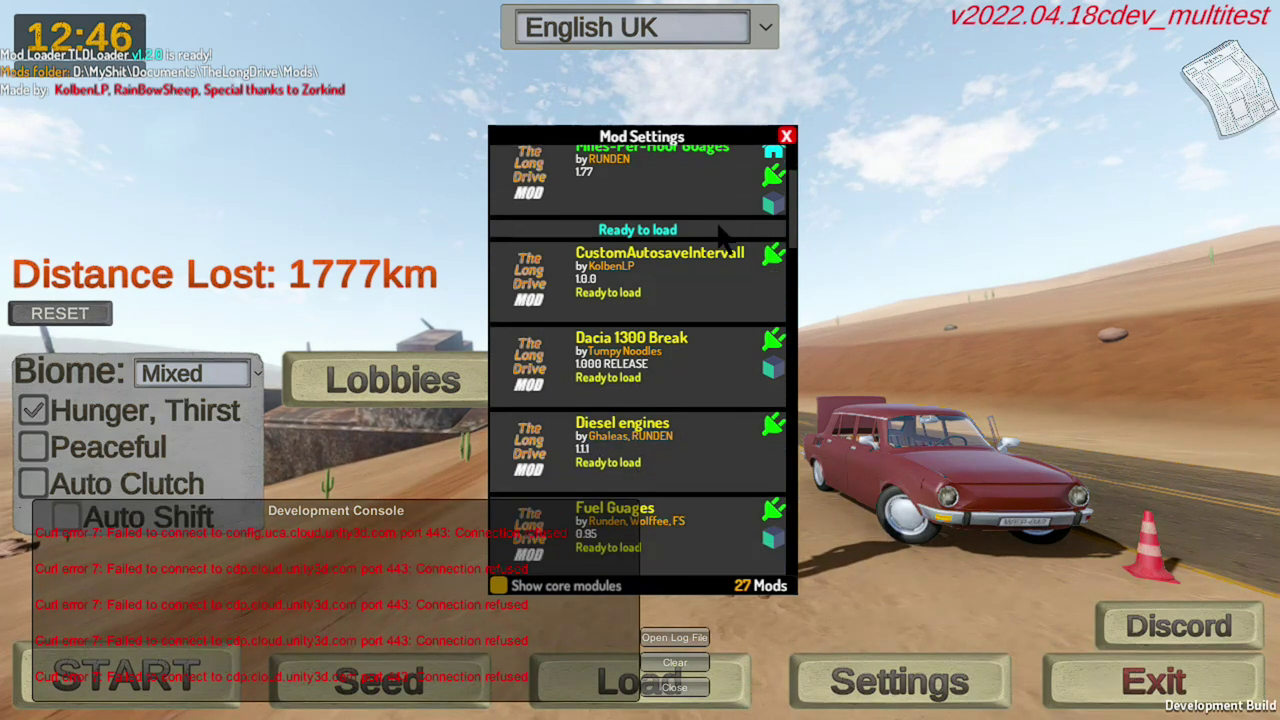
pyautogui.scroll(-20, 722, 235)
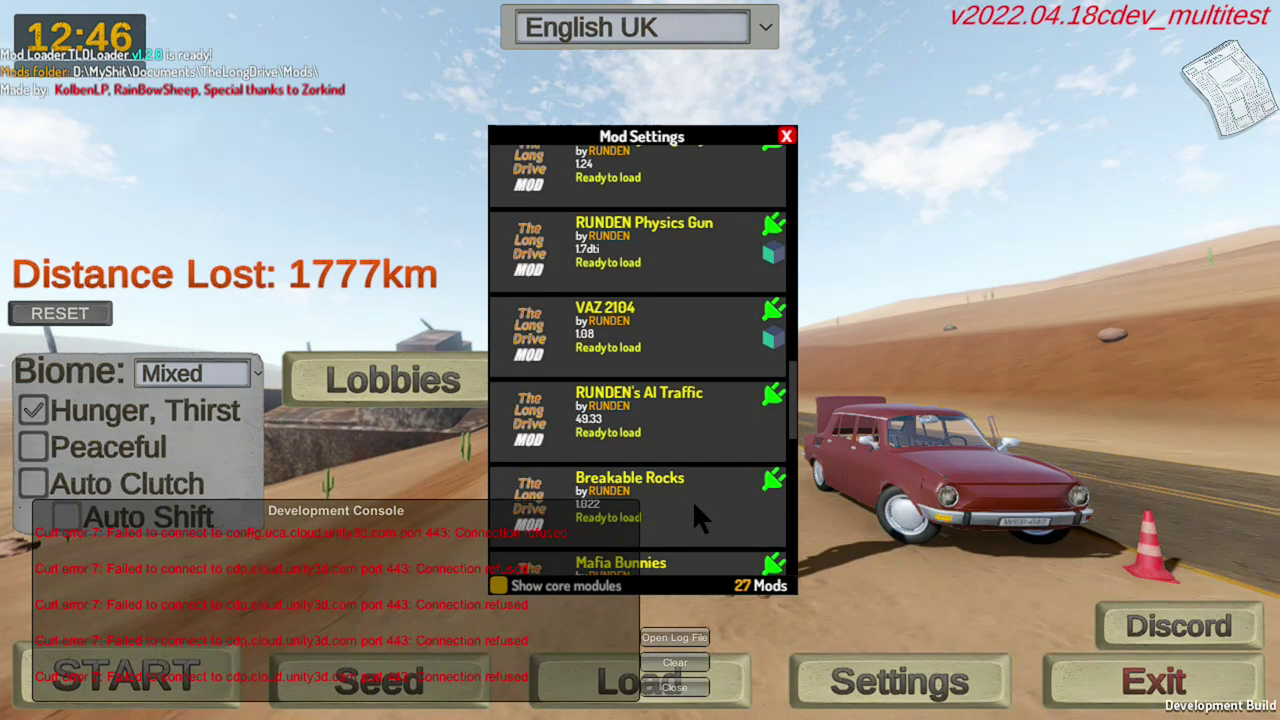
pyautogui.click(789, 140)
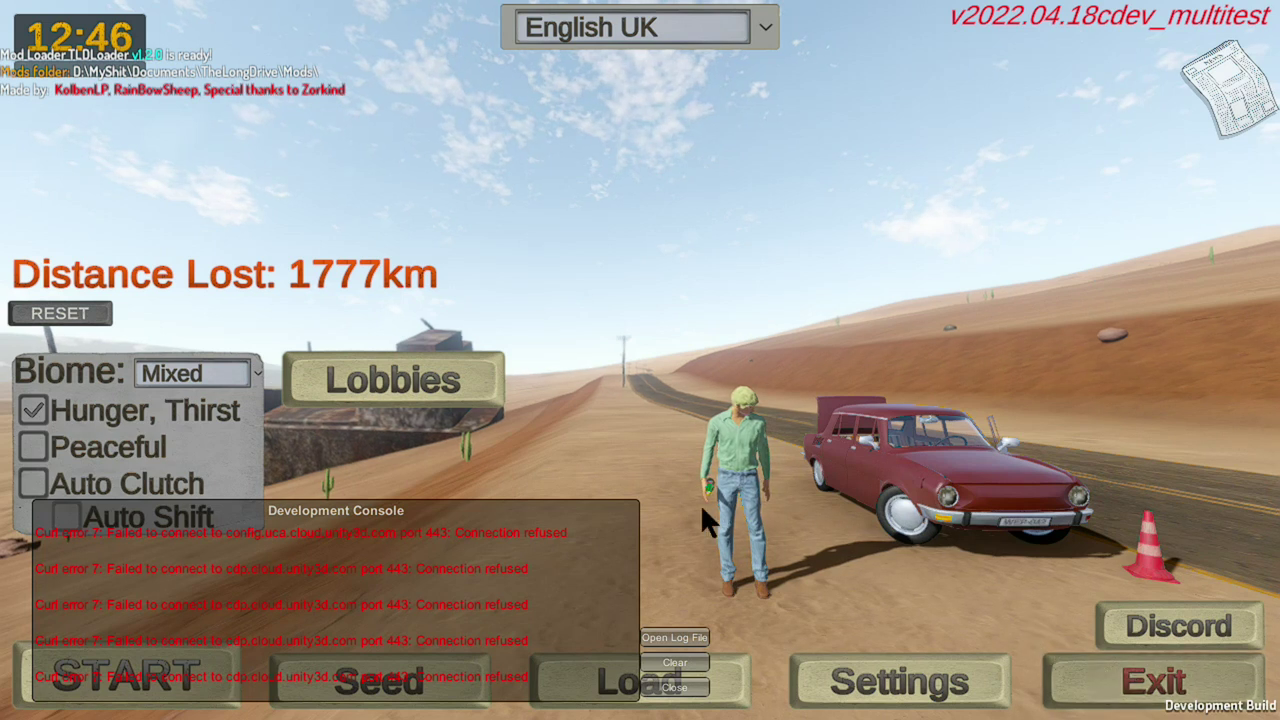
pyautogui.hotkey('alt', 'F4')
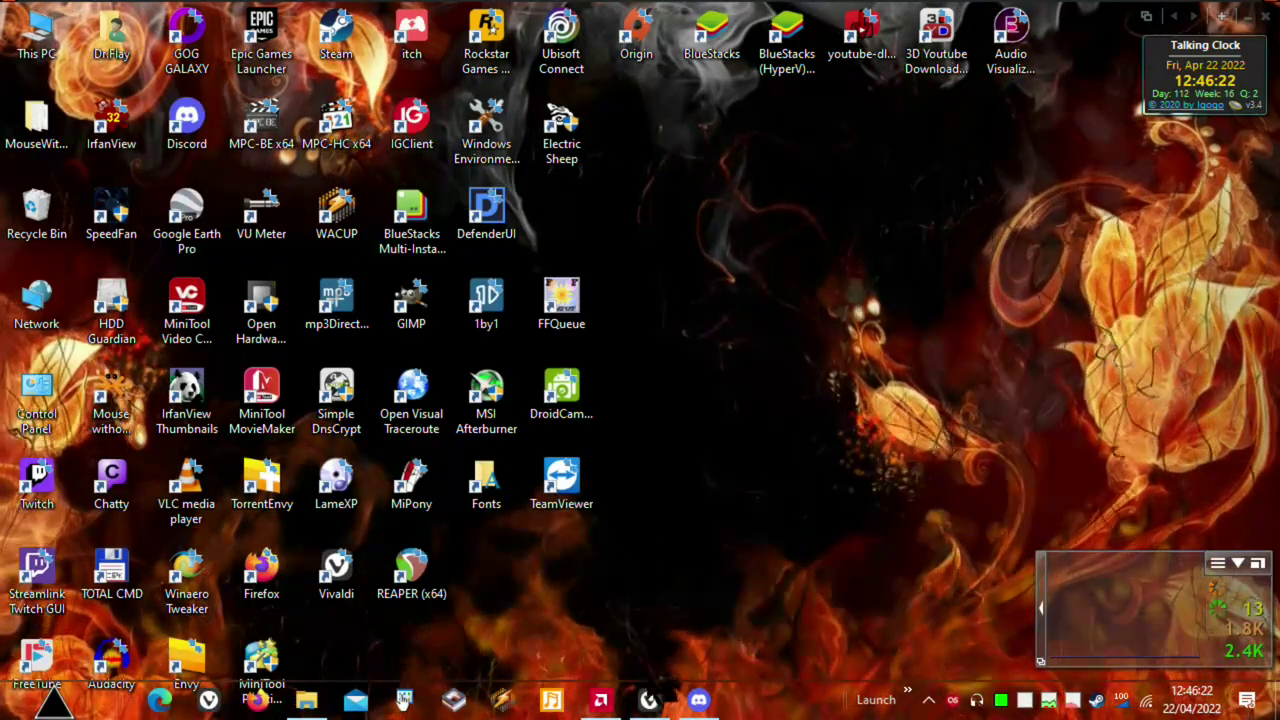
# Switch to the Vivaldi browser and open the rarlab.com WinRAR downloads result in a new tab
pyautogui.moveTo(699, 692)
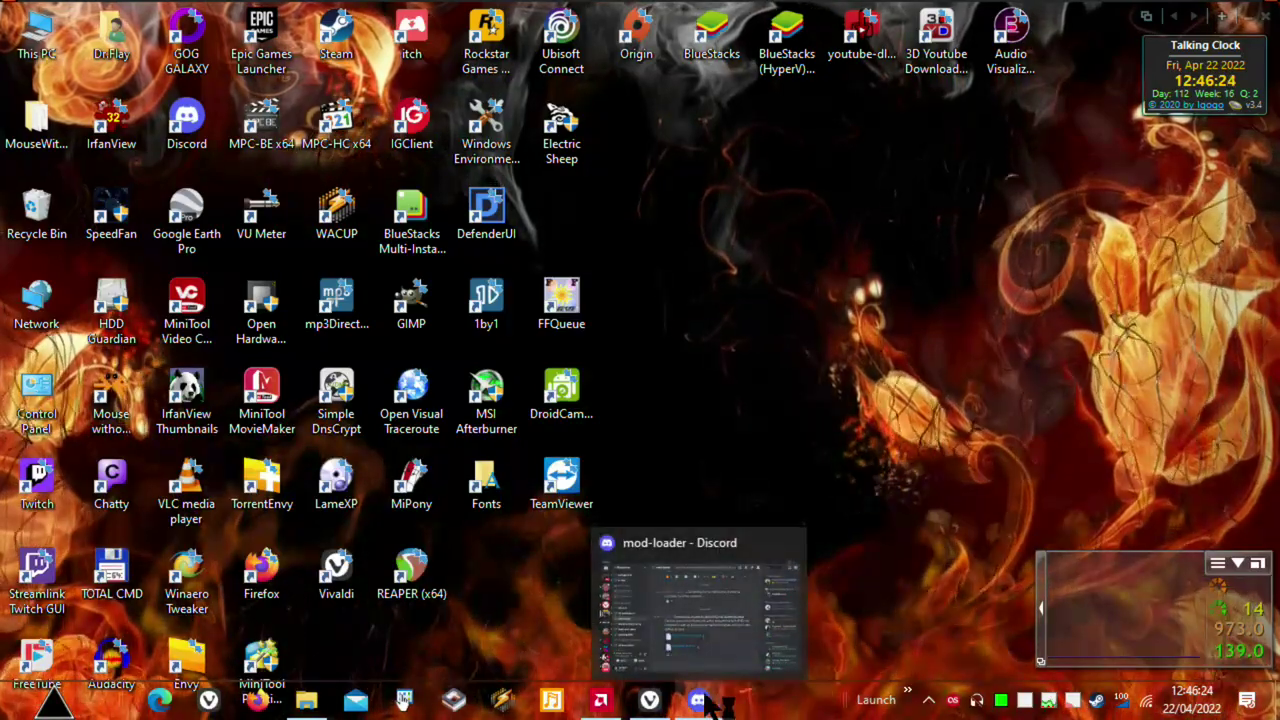
pyautogui.click(650, 700)
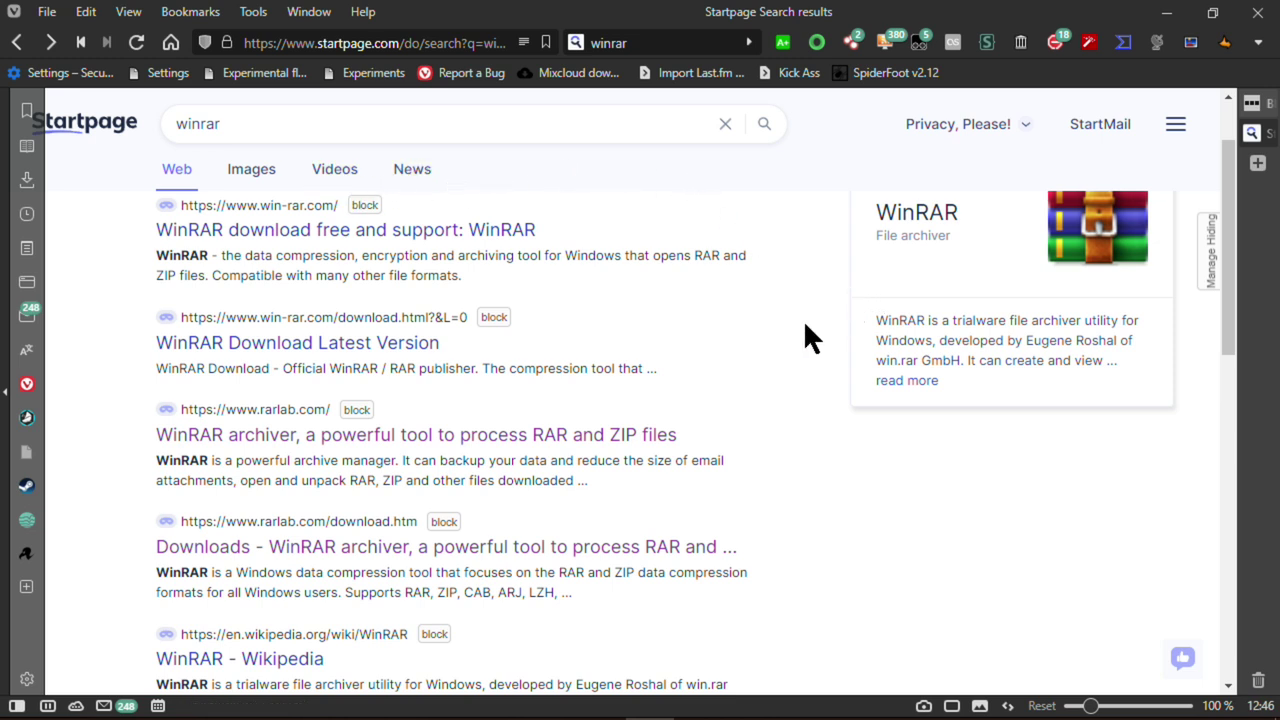
pyautogui.scroll(-2, 797, 345)
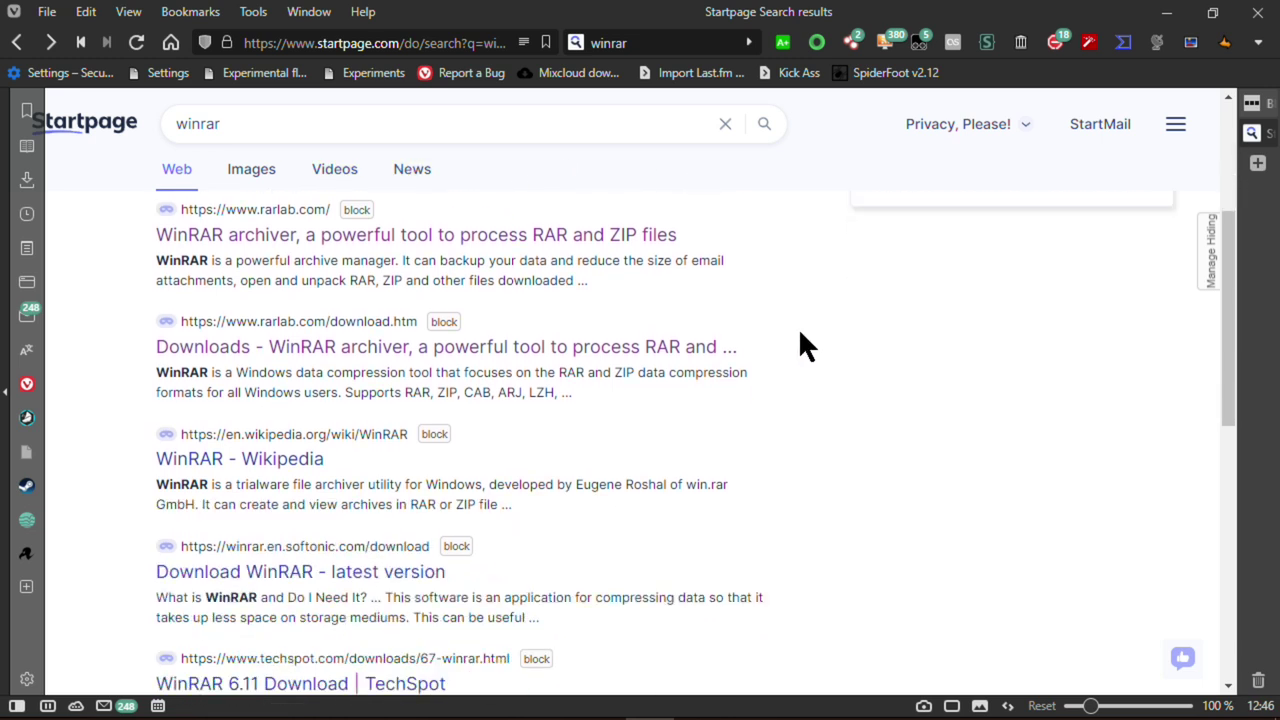
pyautogui.scroll(2, 800, 345)
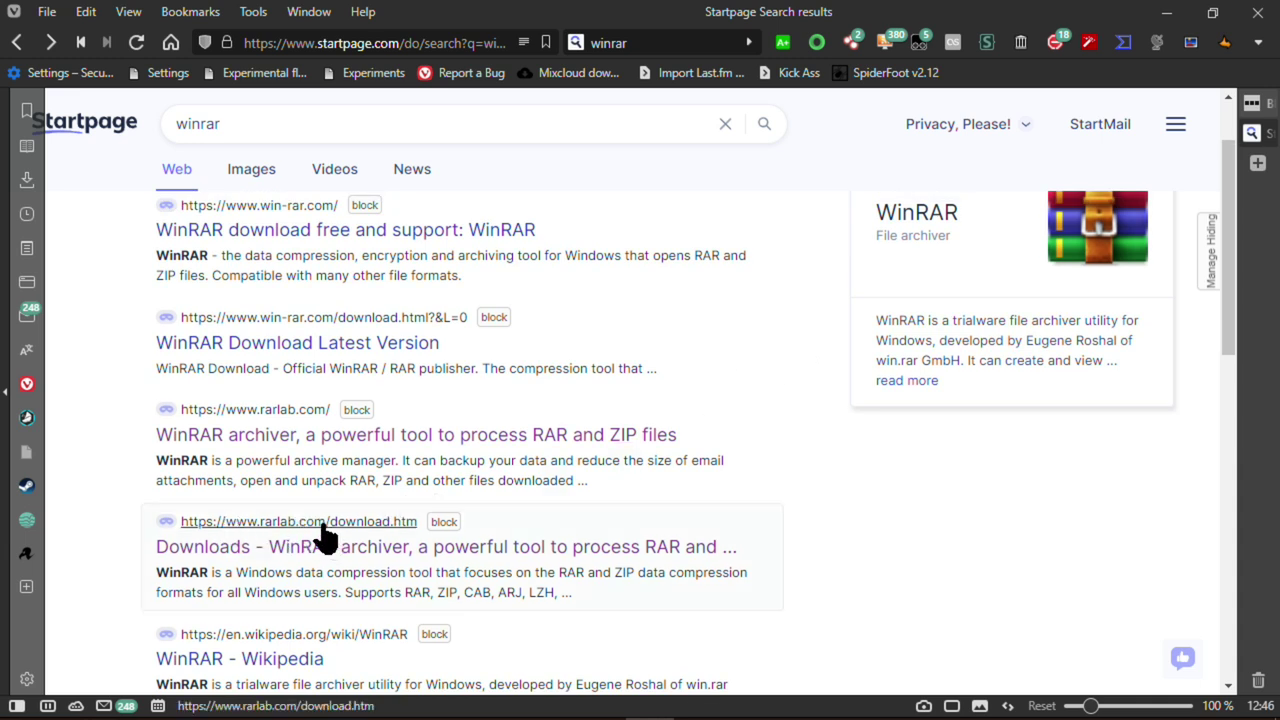
pyautogui.rightClick(321, 527)
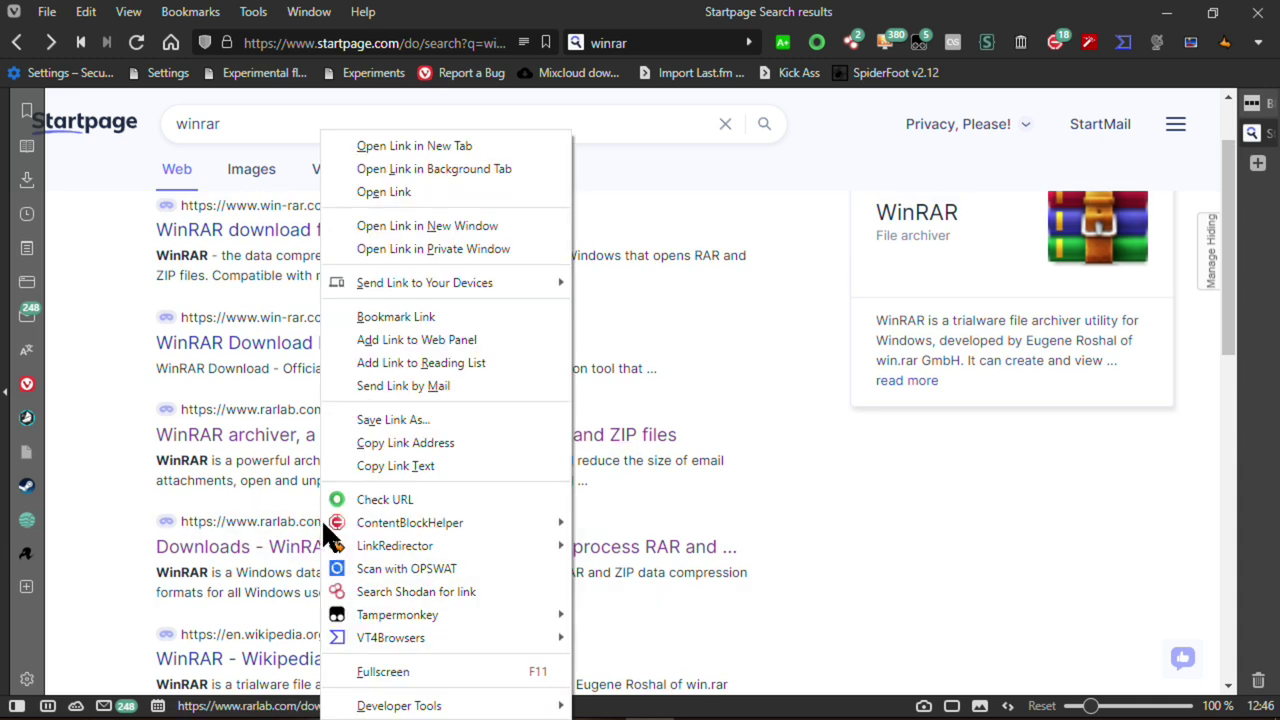
pyautogui.click(431, 146)
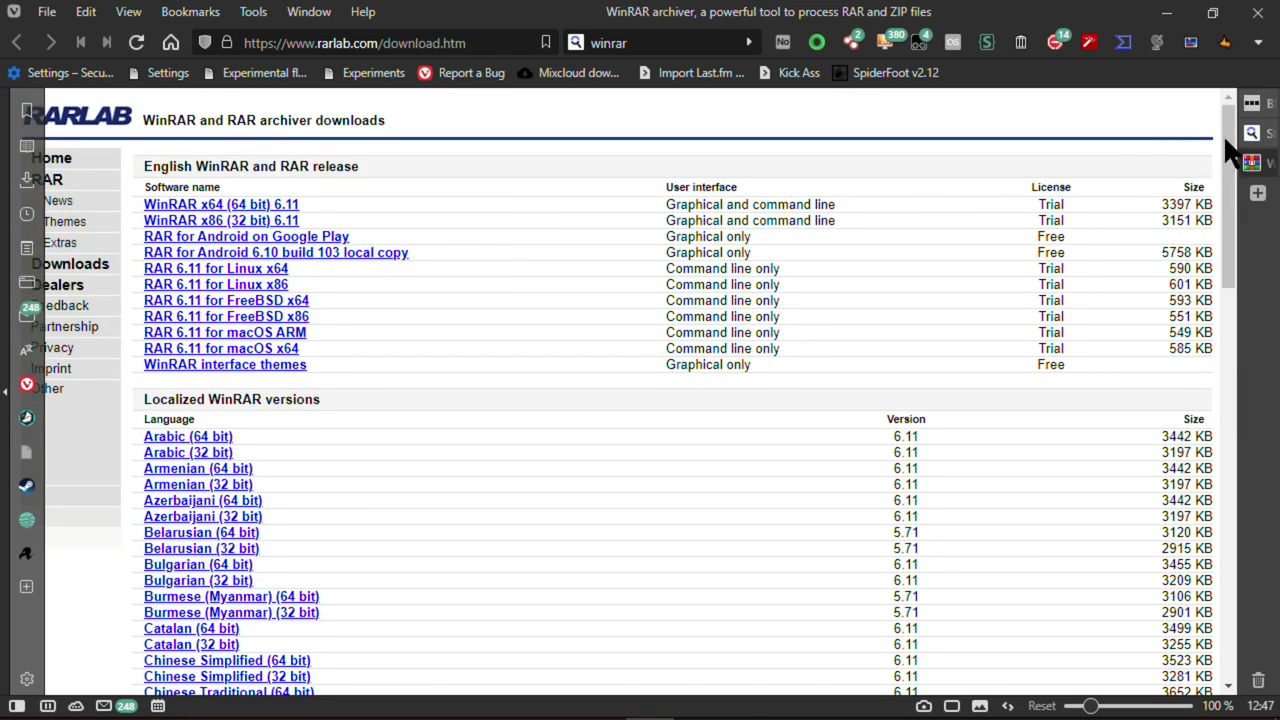
# Go back to the search results tab, move forward to the 7zip search, and open the 7-Zip website
pyautogui.click(1251, 133)
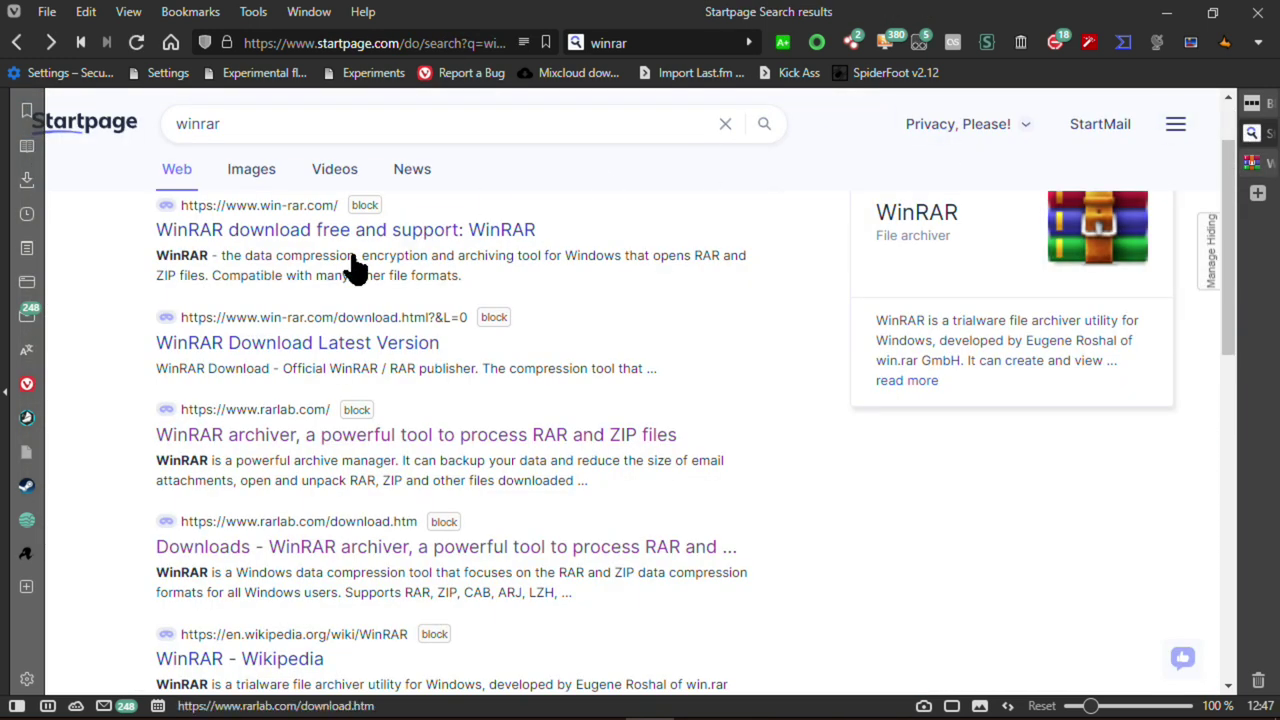
pyautogui.click(50, 42)
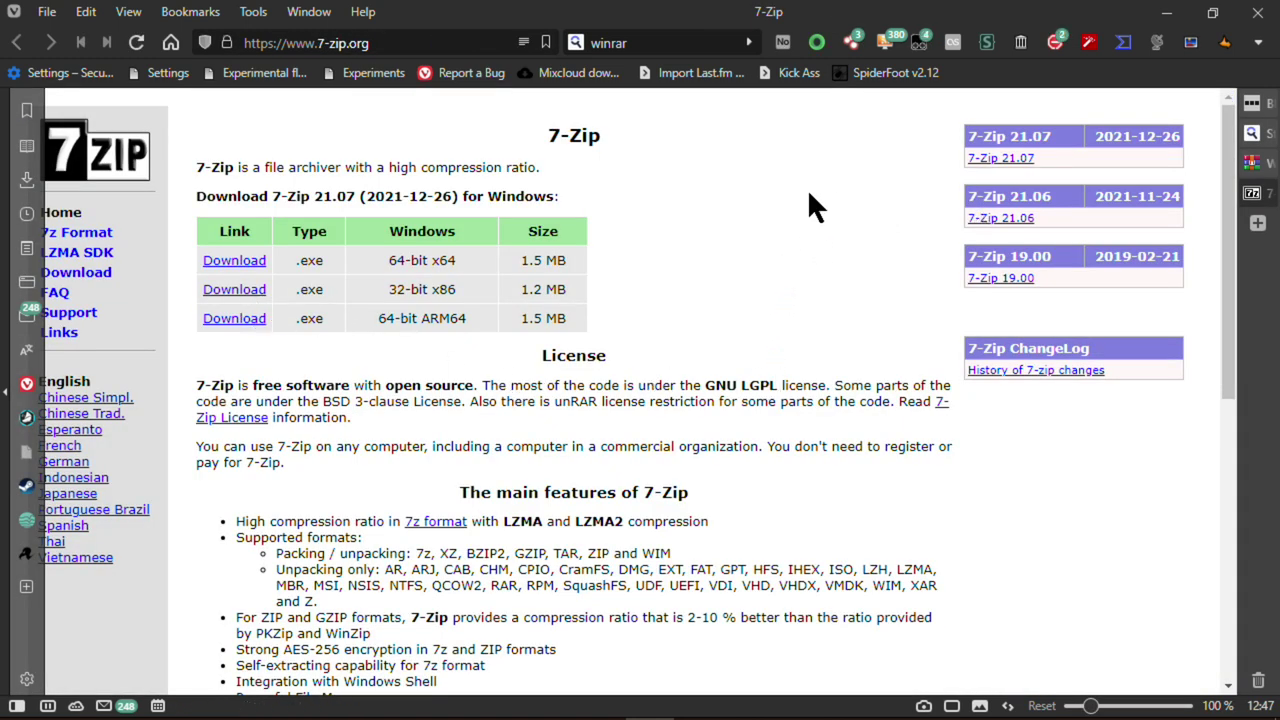
# Close the 7-Zip and WinRAR tabs and minimize the browser
pyautogui.moveTo(1268, 182)
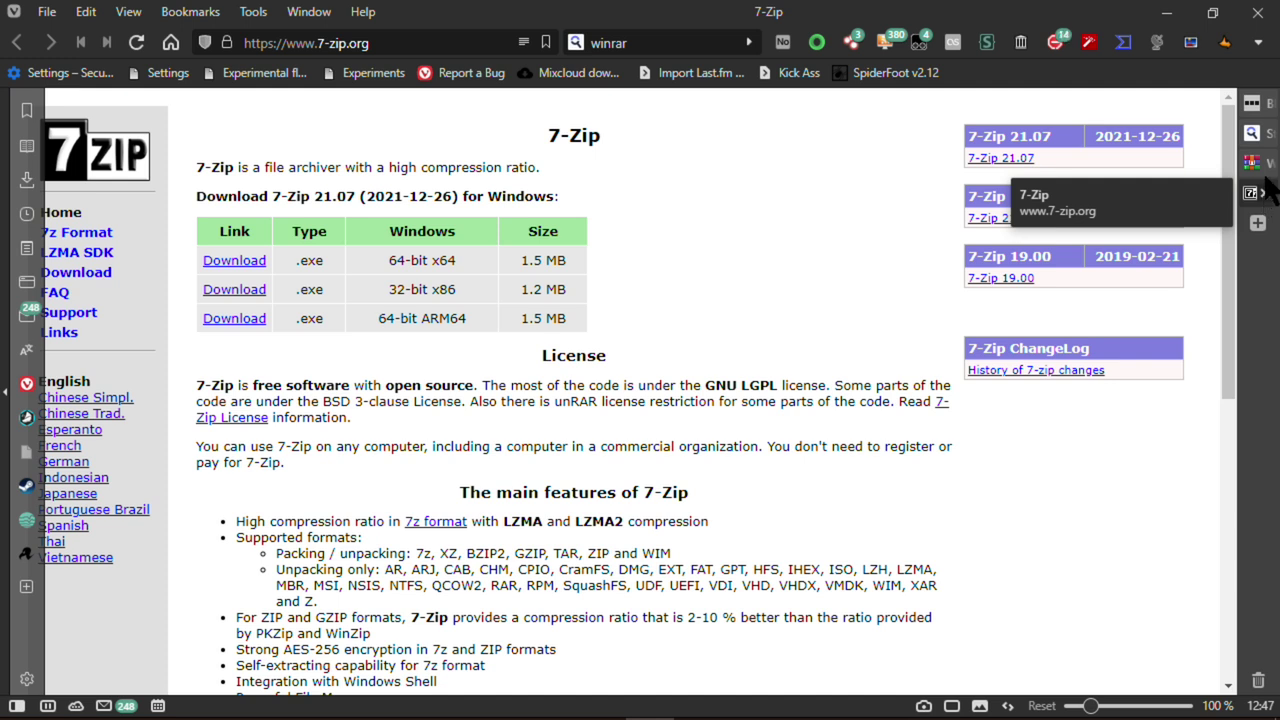
pyautogui.click(1265, 193)
pyautogui.click(1265, 163)
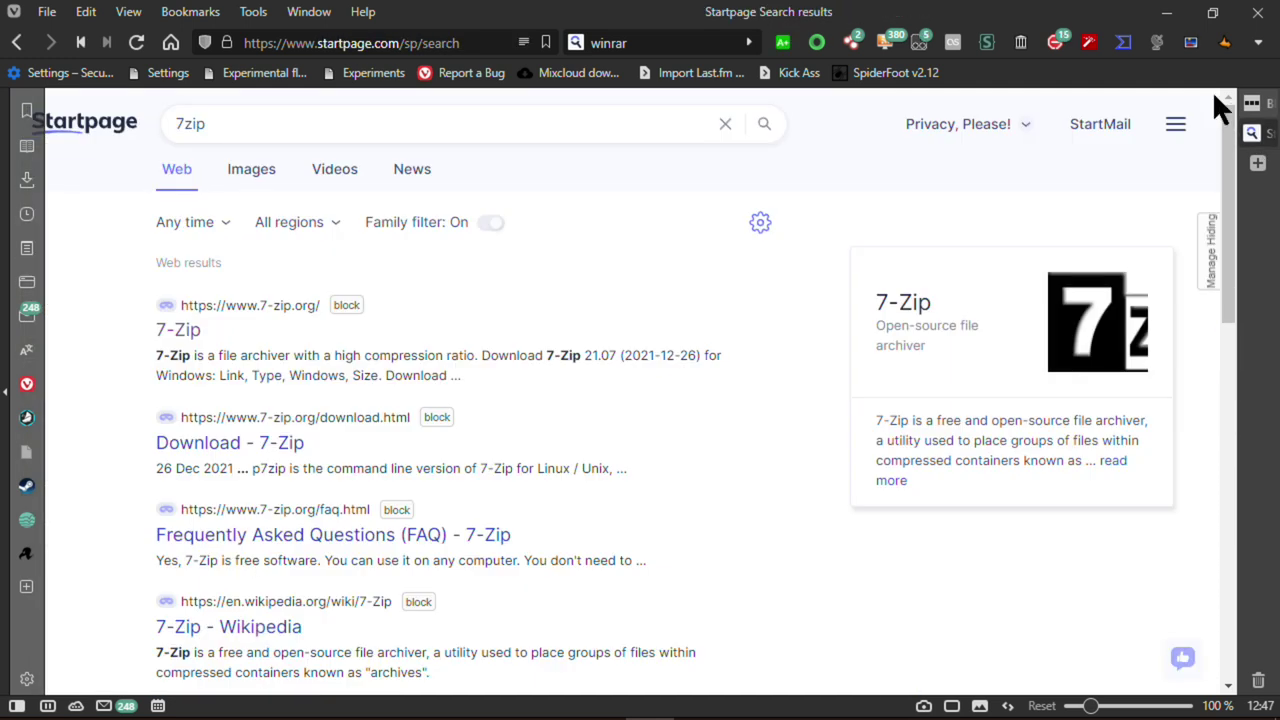
pyautogui.click(1166, 13)
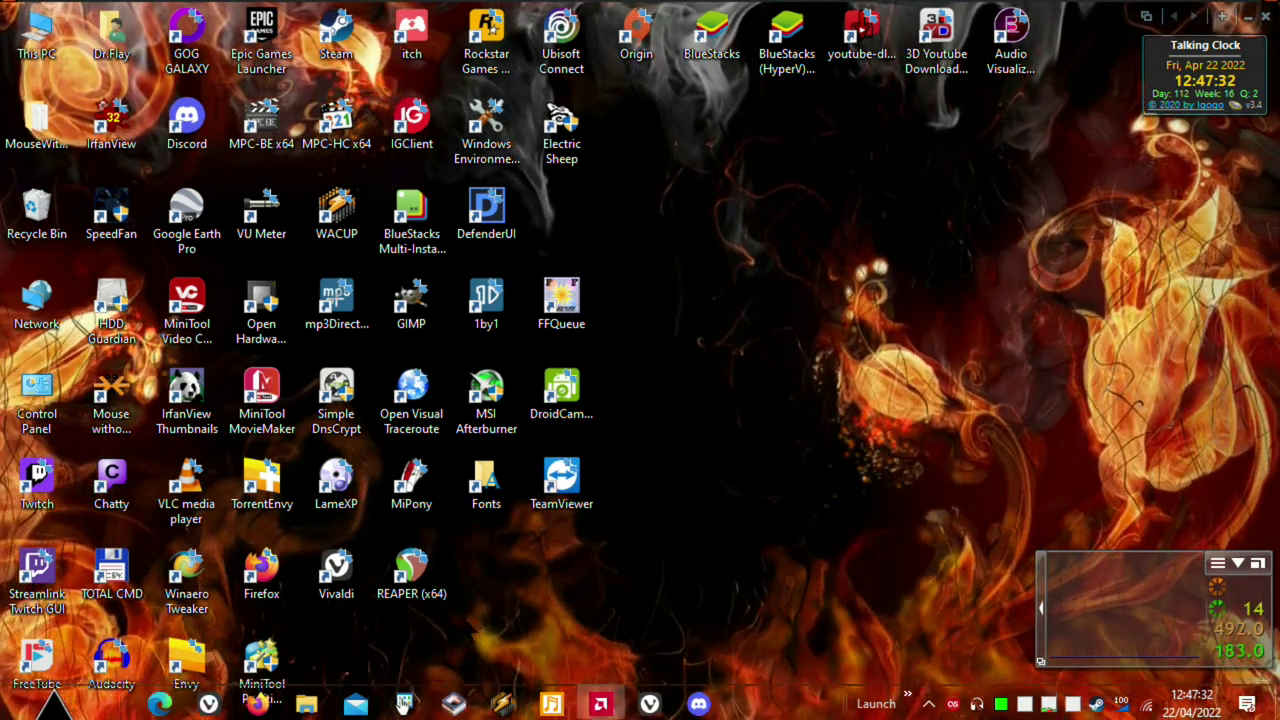
# Switch to File Explorer, show the full path of the TheLongDrive folder, and open its CustomRadio subfolder
pyautogui.click(306, 700)
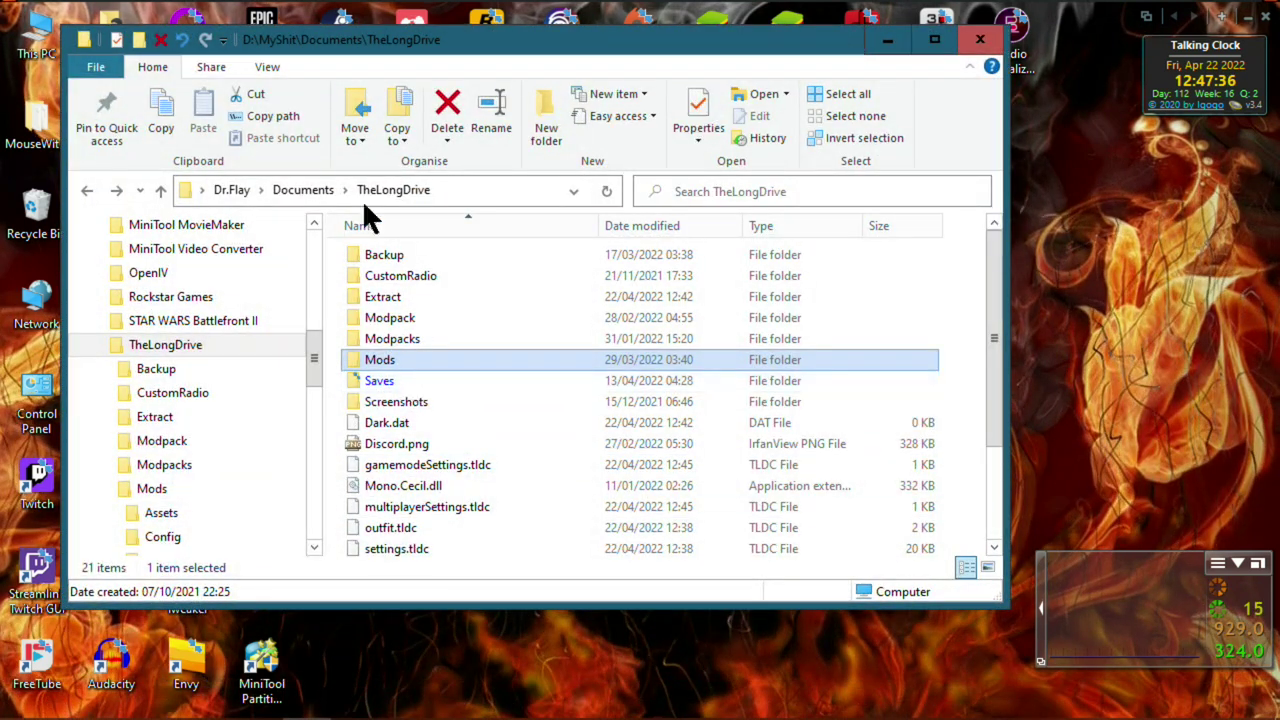
pyautogui.click(470, 185)
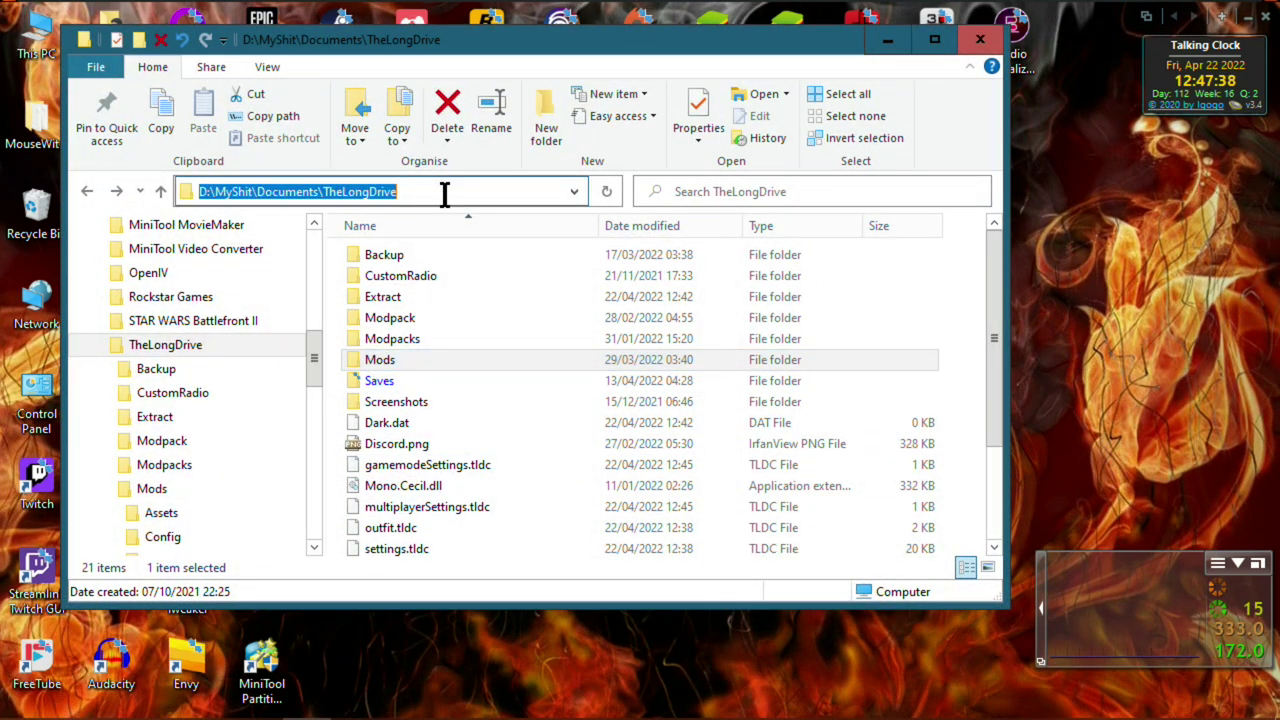
pyautogui.click(412, 191)
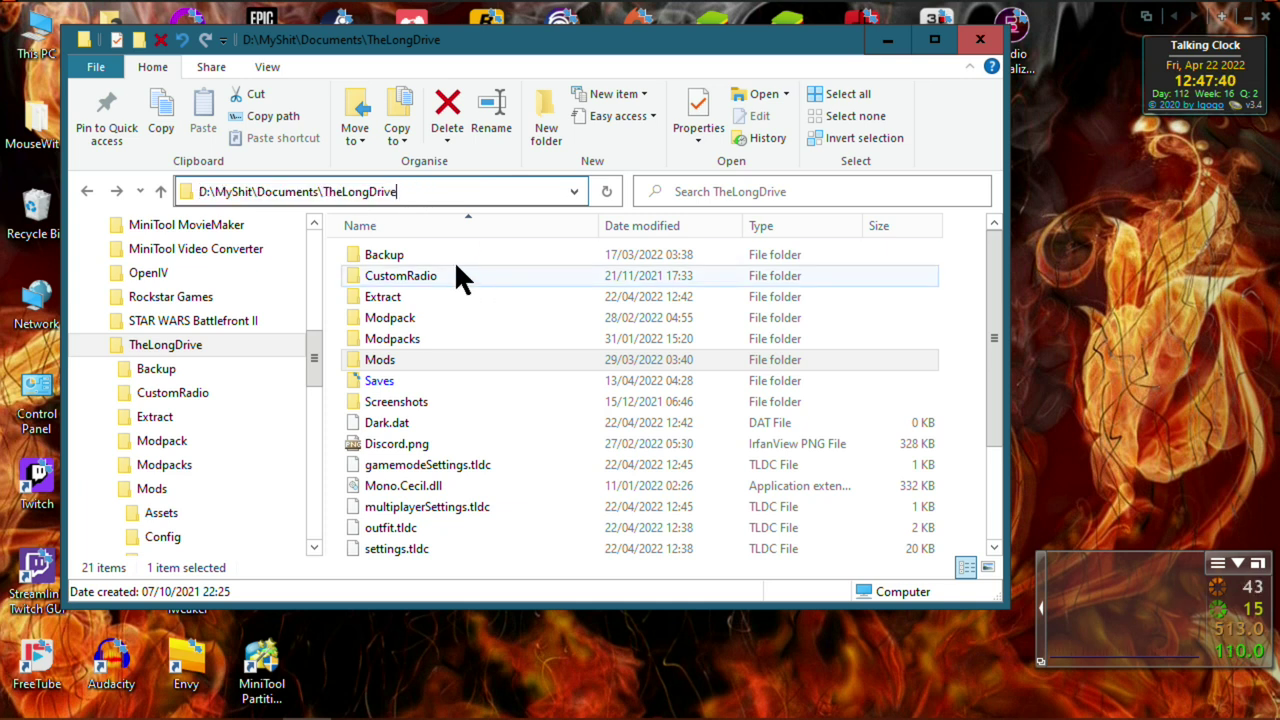
pyautogui.click(414, 274)
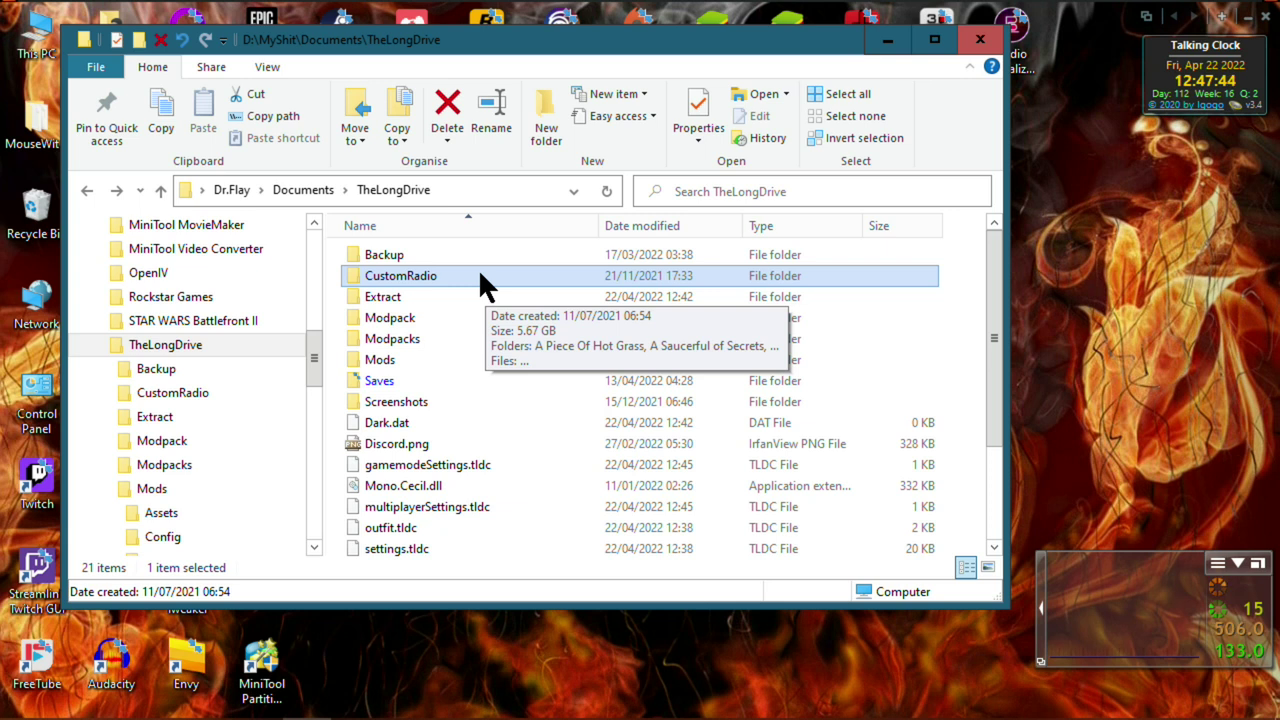
pyautogui.doubleClick(478, 274)
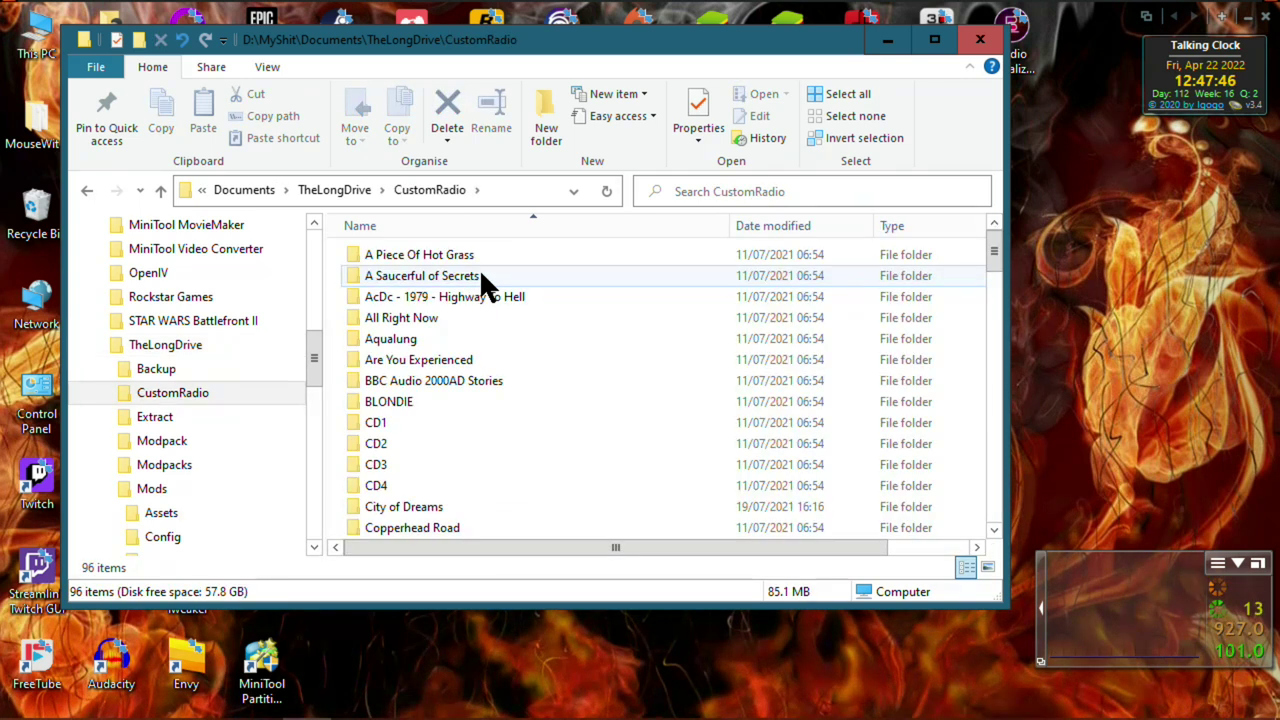
# Examine the album folders and loose OGG music files in the CustomRadio folder
pyautogui.moveTo(455, 55); pyautogui.dragTo(423, 53)
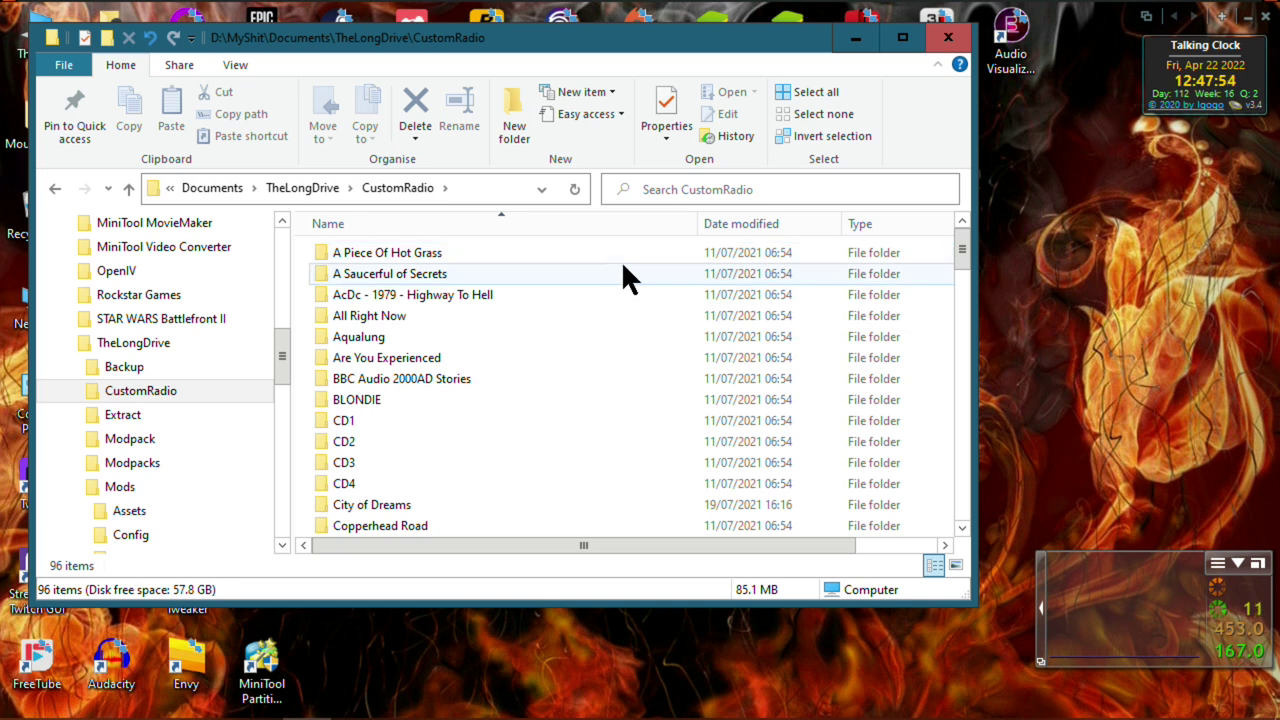
pyautogui.scroll(-15, 800, 311)
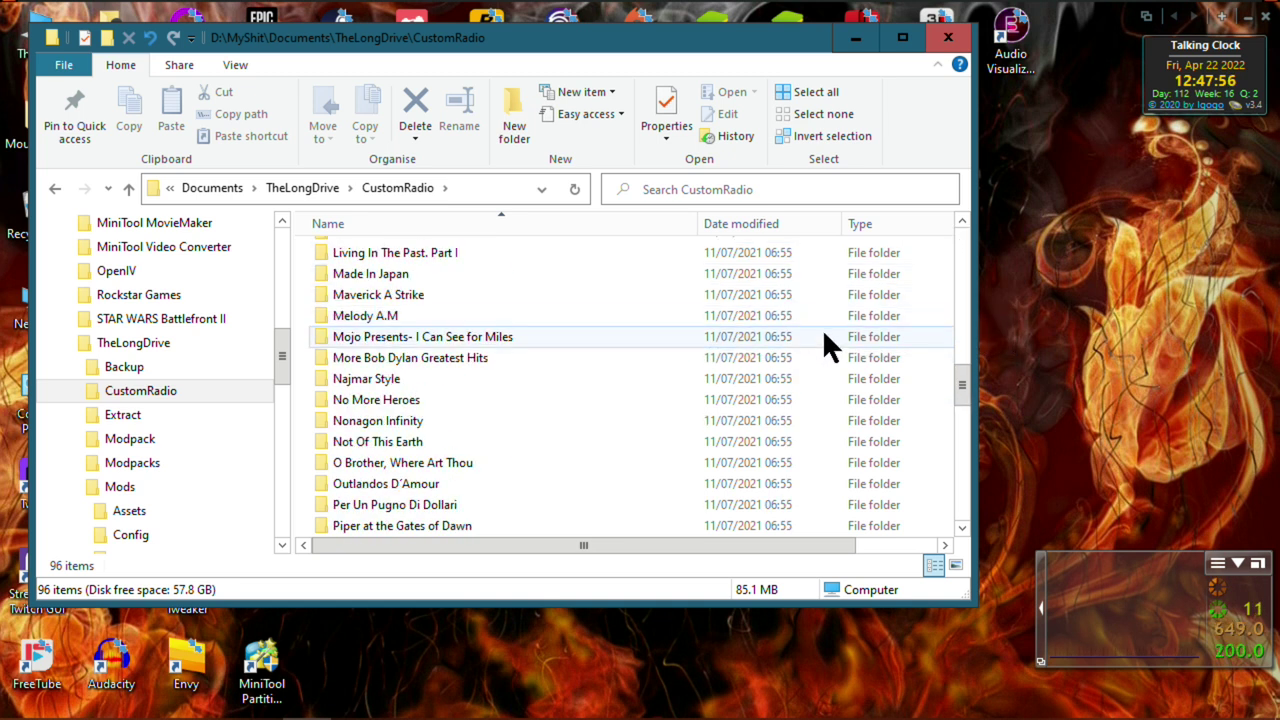
pyautogui.scroll(-12, 842, 401)
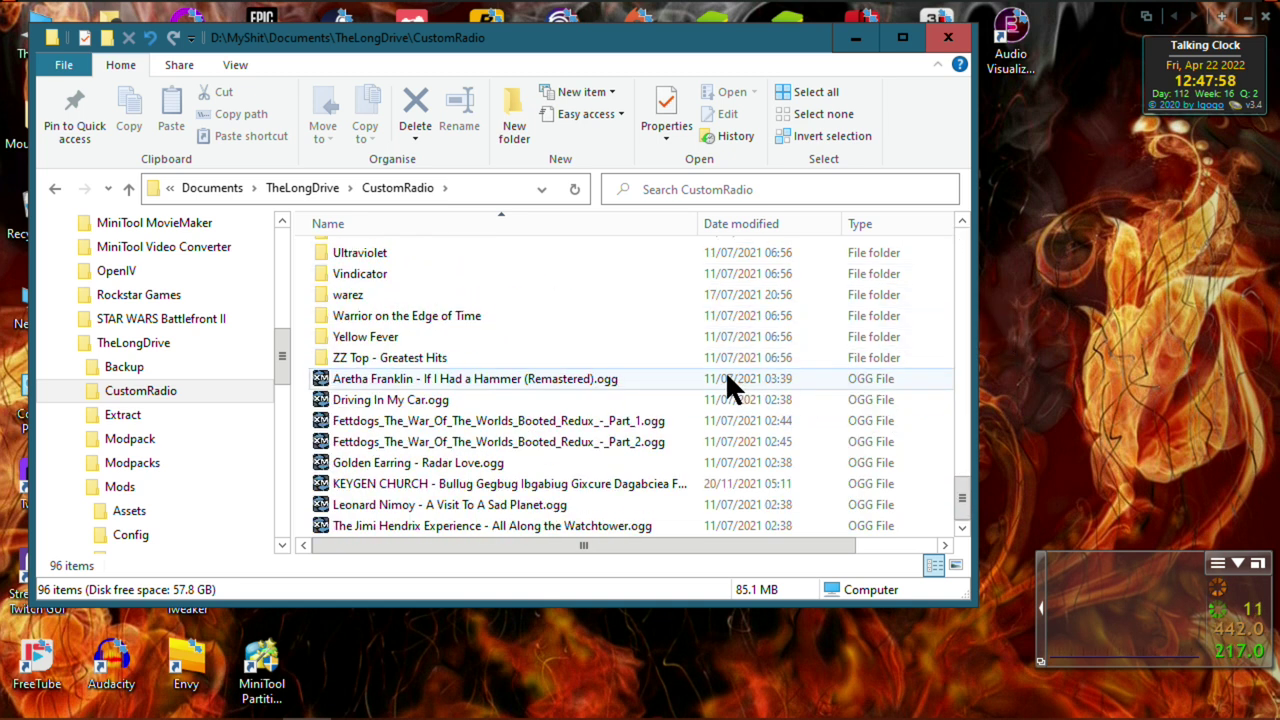
pyautogui.click(640, 380)
pyautogui.click(634, 402)
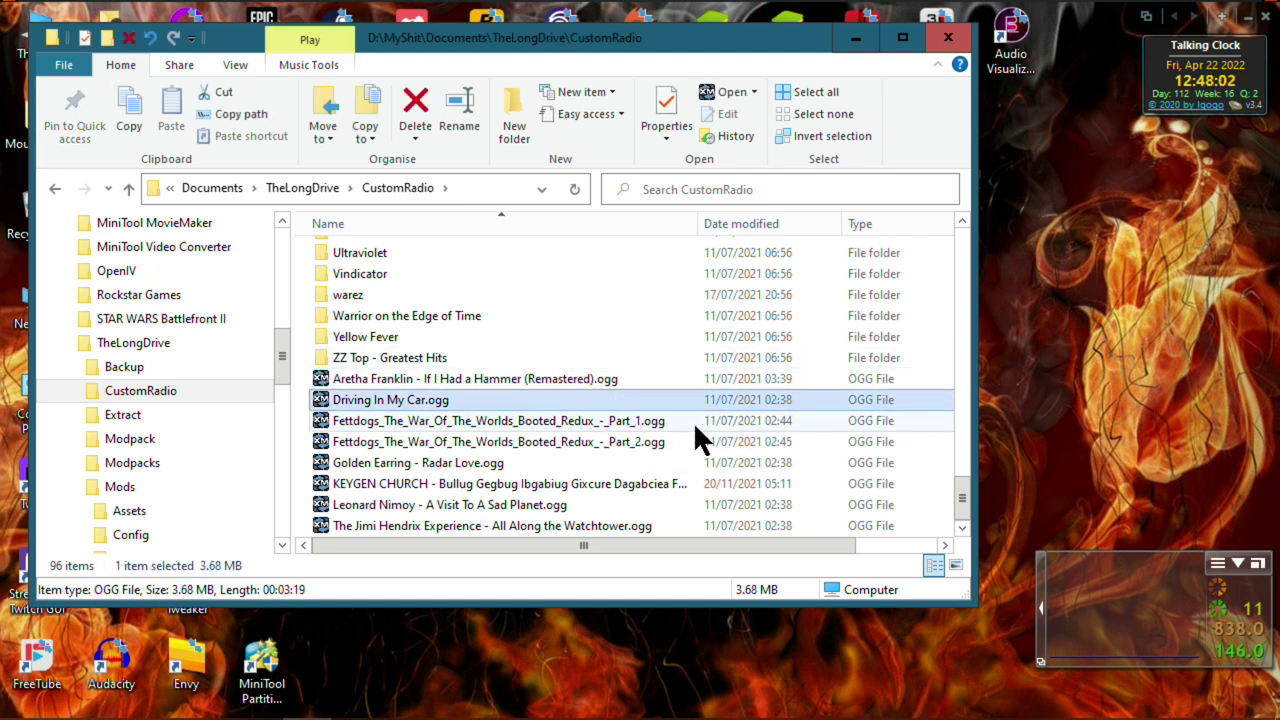
pyautogui.click(694, 422)
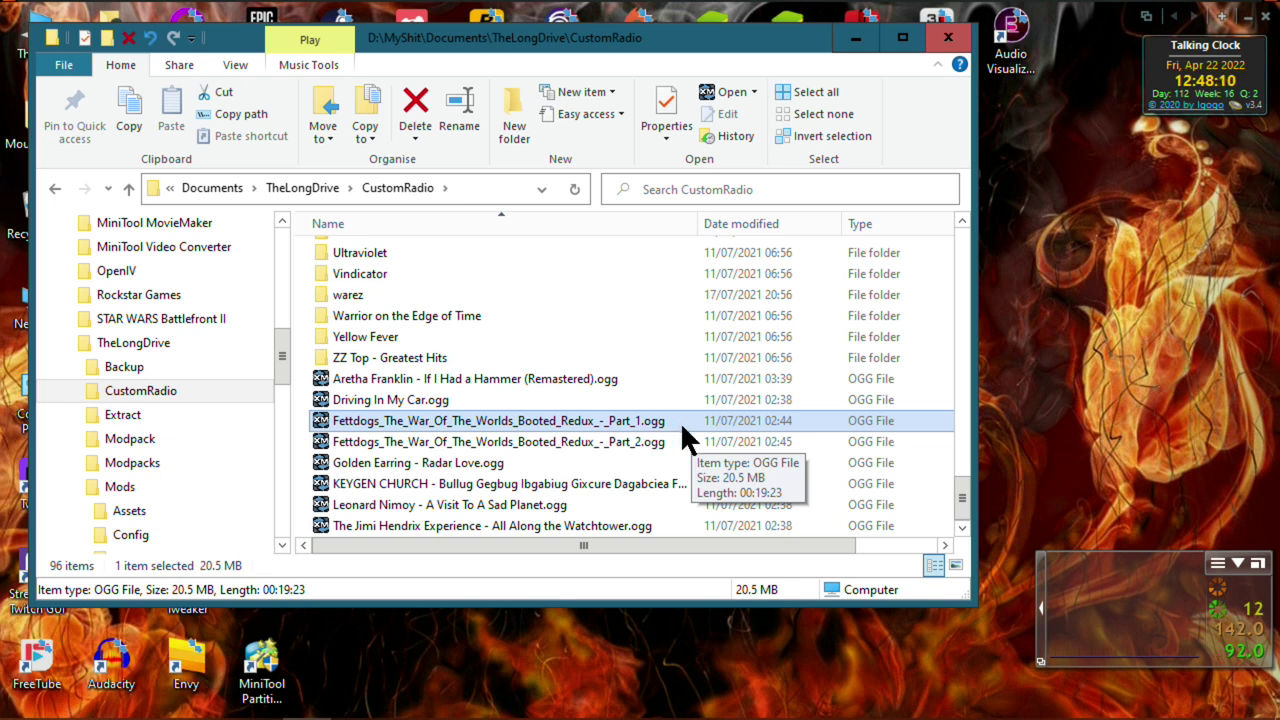
pyautogui.scroll(15, 704, 449)
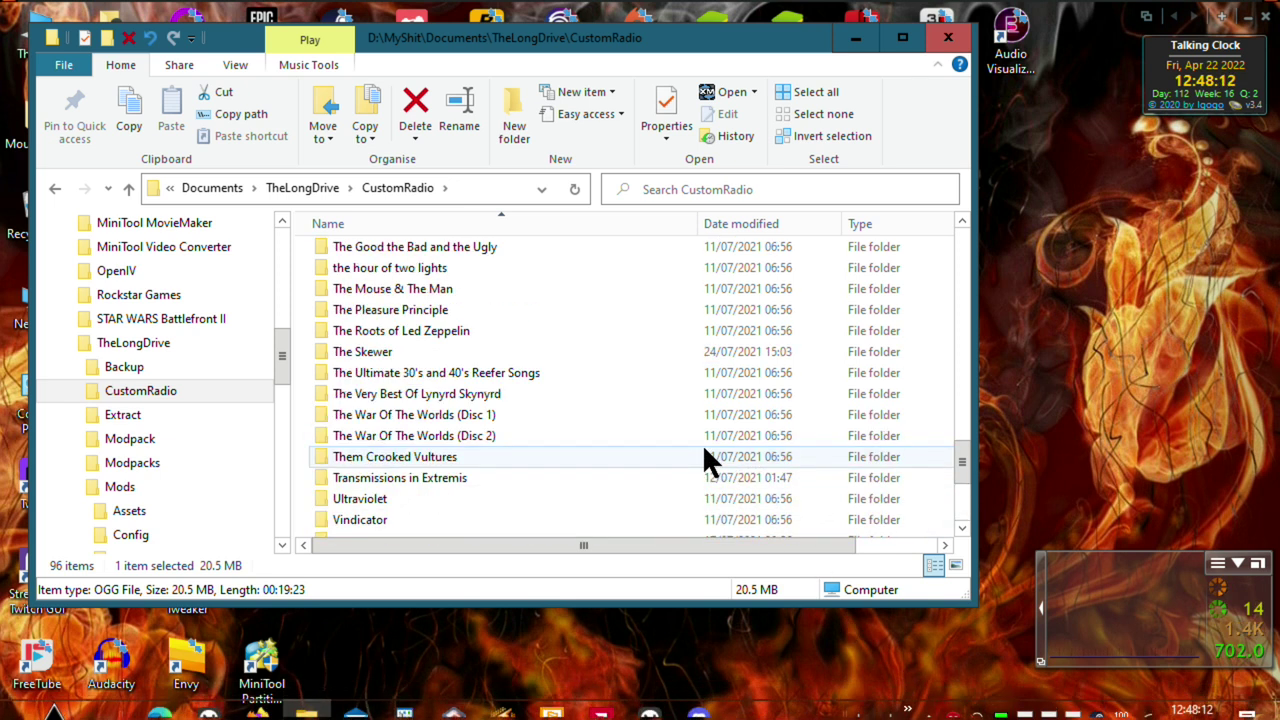
# Skim the CustomRadio folder from its first album folders to its loose OGG files, and launch The Long Drive through Steam
pyautogui.scroll(8, 704, 452)
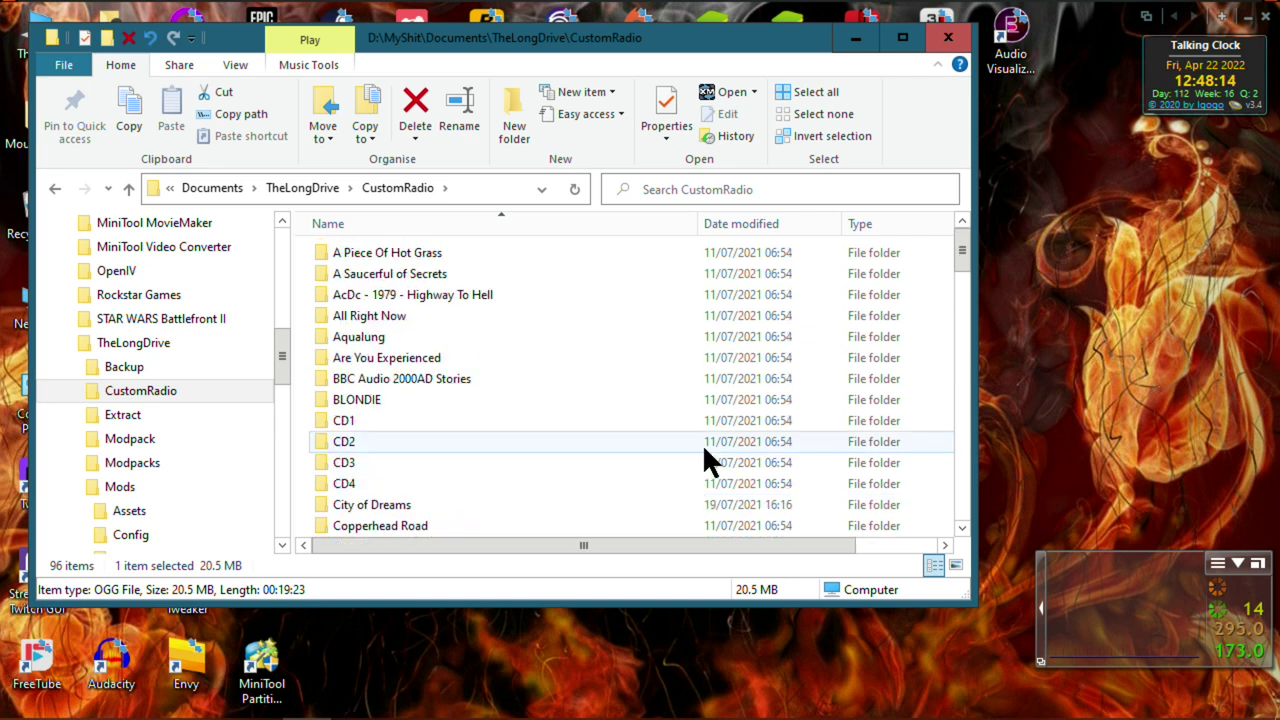
pyautogui.scroll(-20, 703, 450)
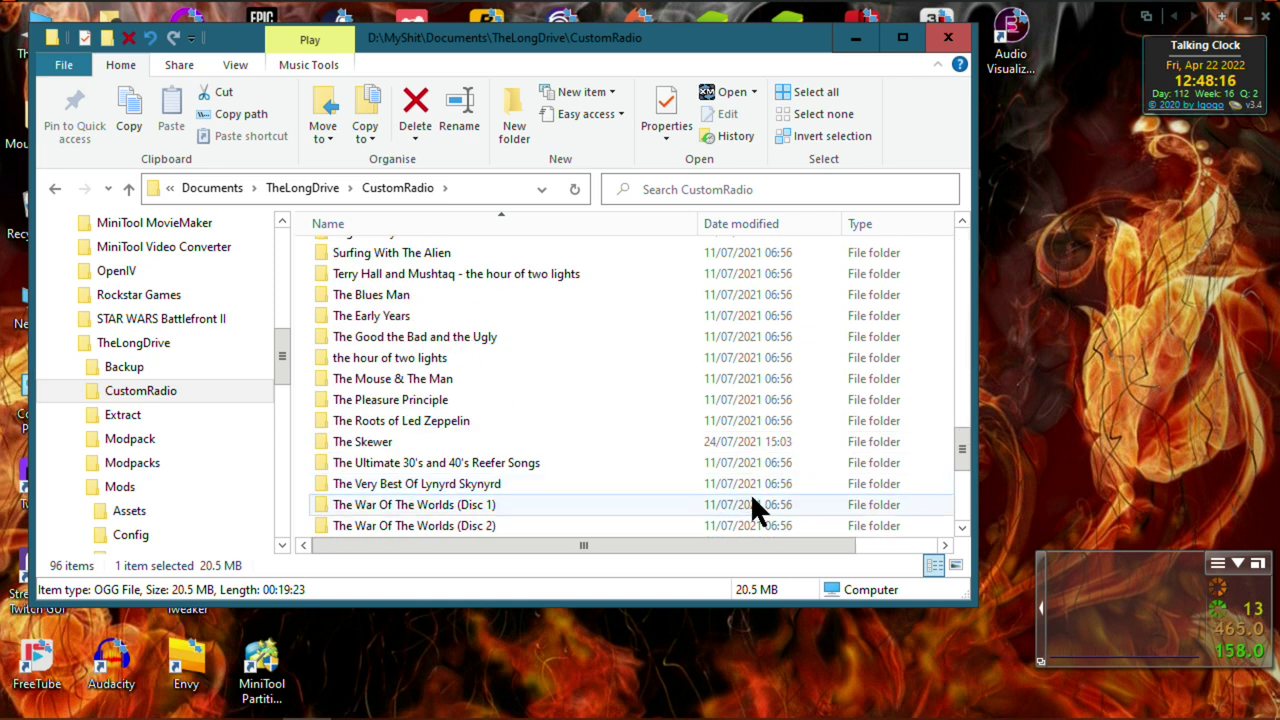
pyautogui.moveTo(870, 716)
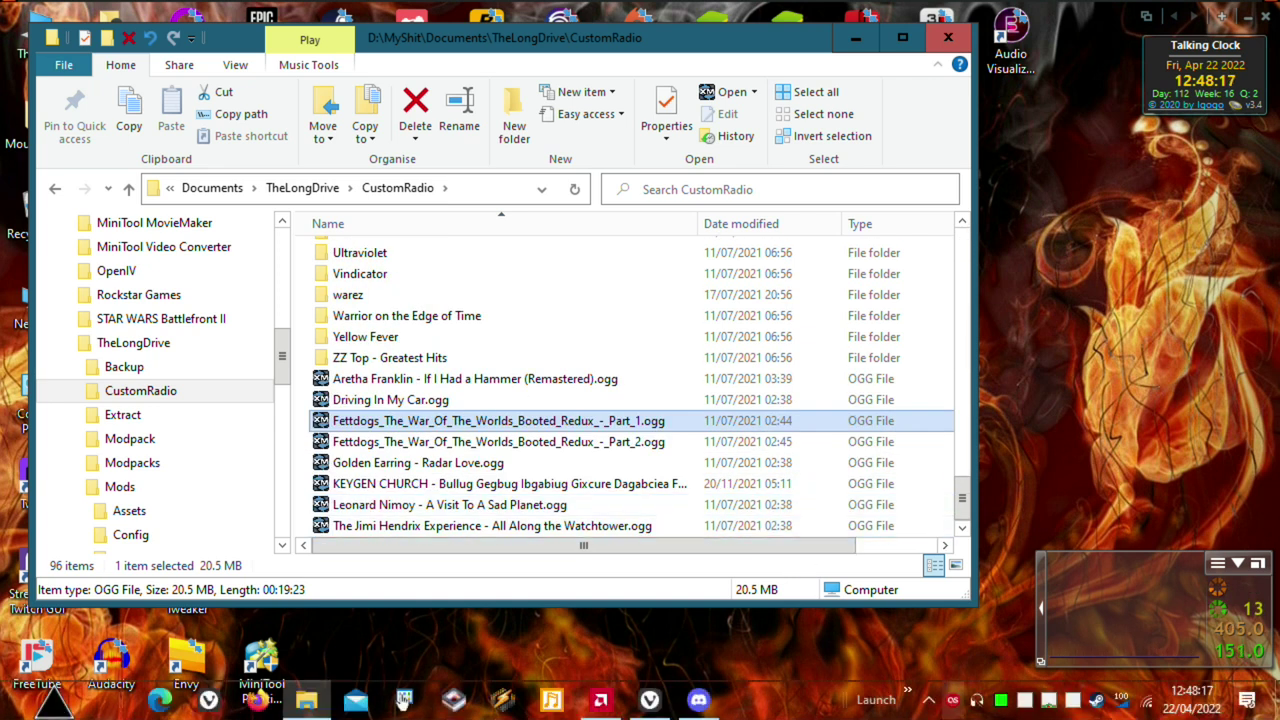
pyautogui.rightClick(1097, 703)
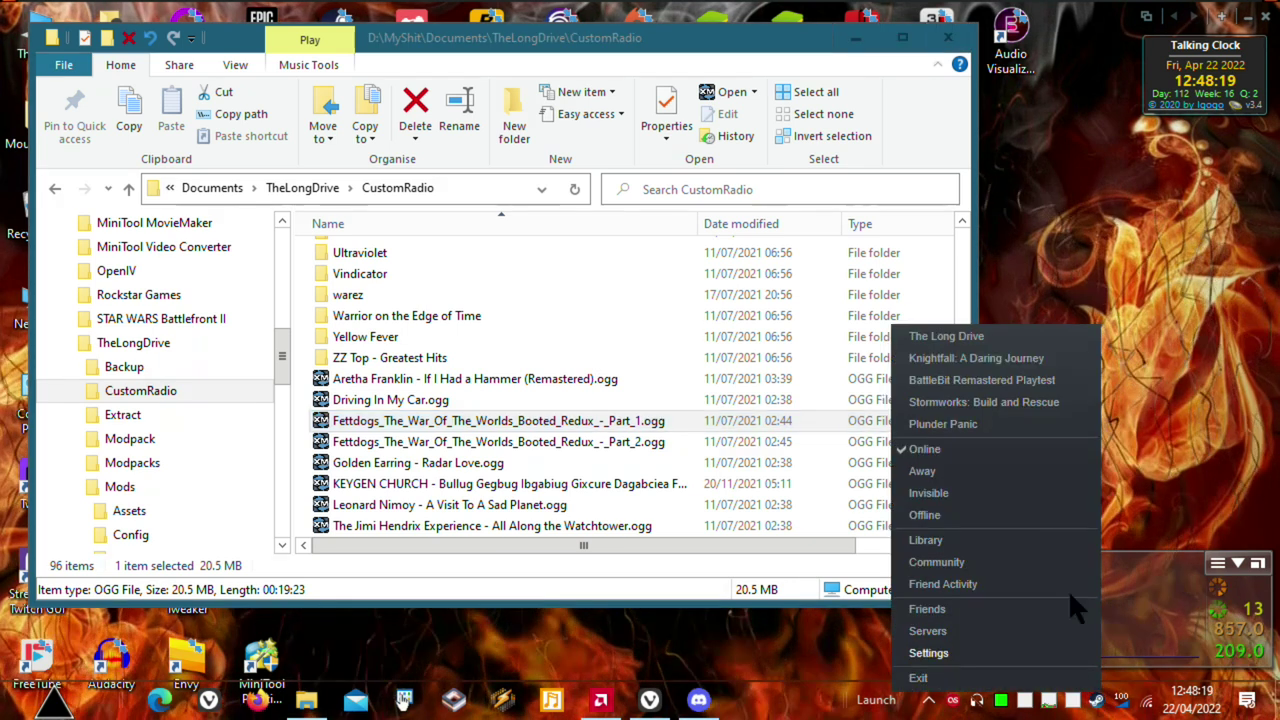
pyautogui.click(1002, 337)
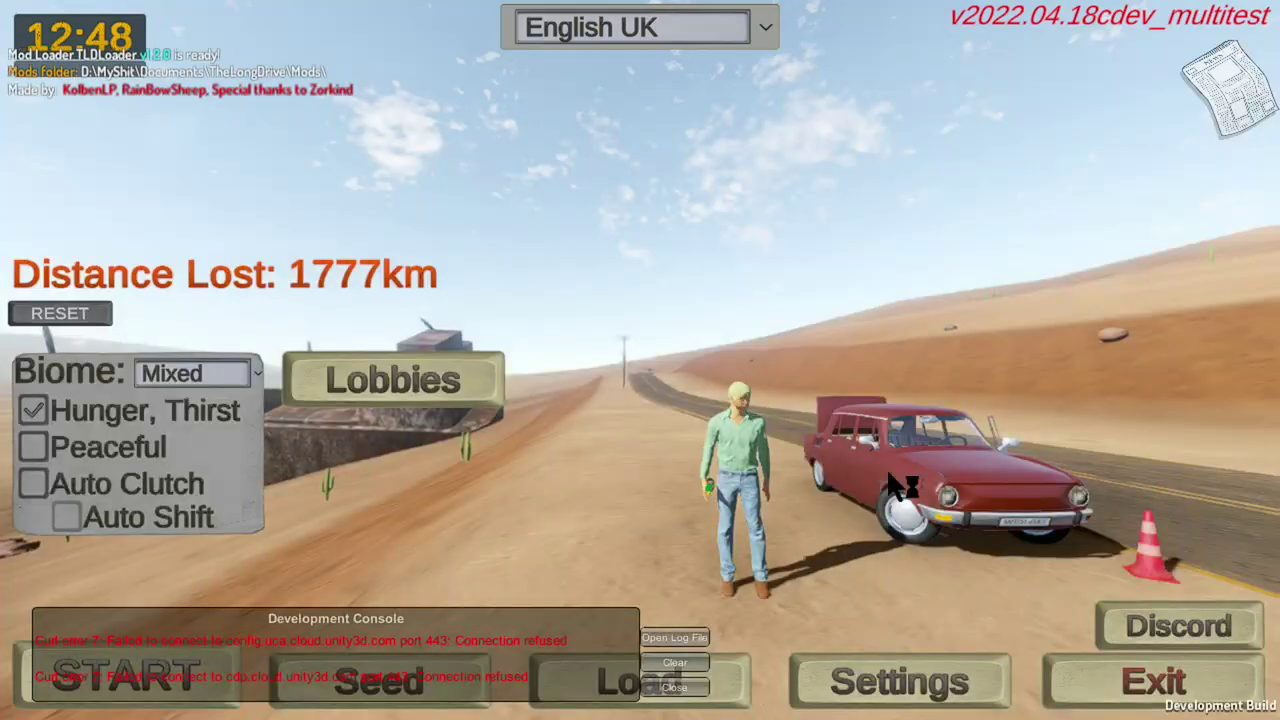
# Open the game's Misc. settings and dismiss the Development Console overlay
pyautogui.click(884, 680)
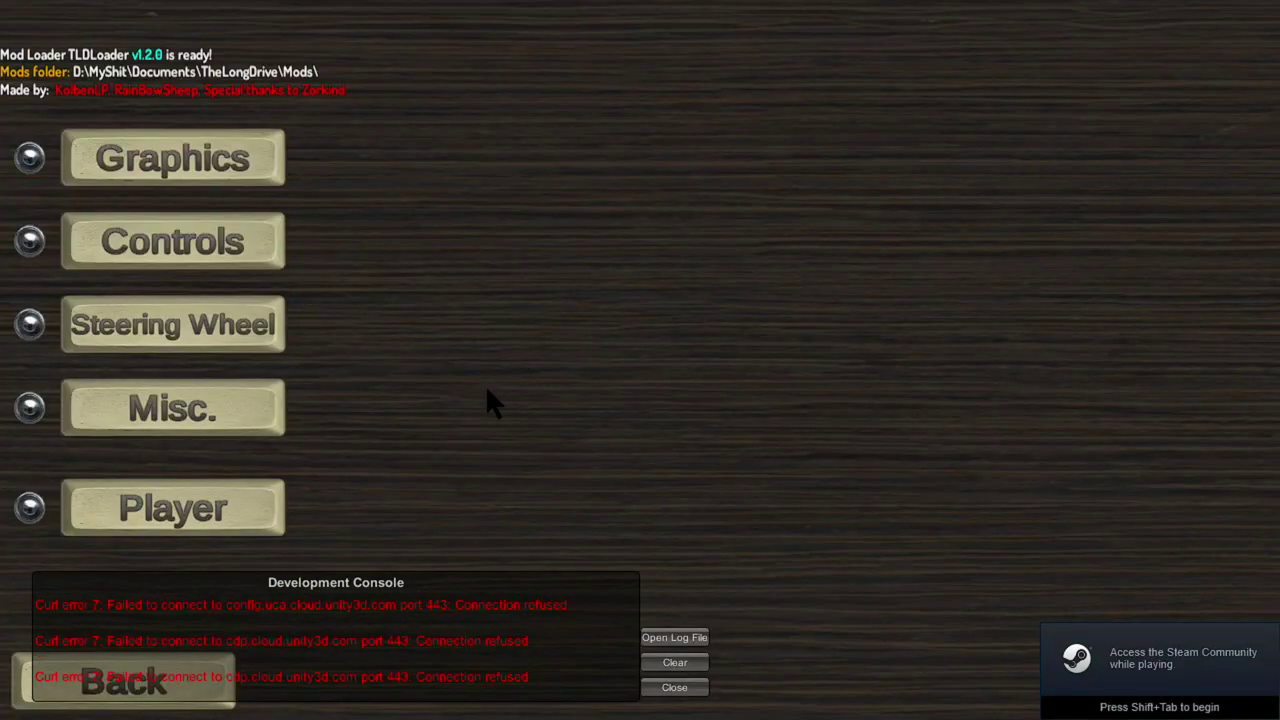
pyautogui.click(688, 692)
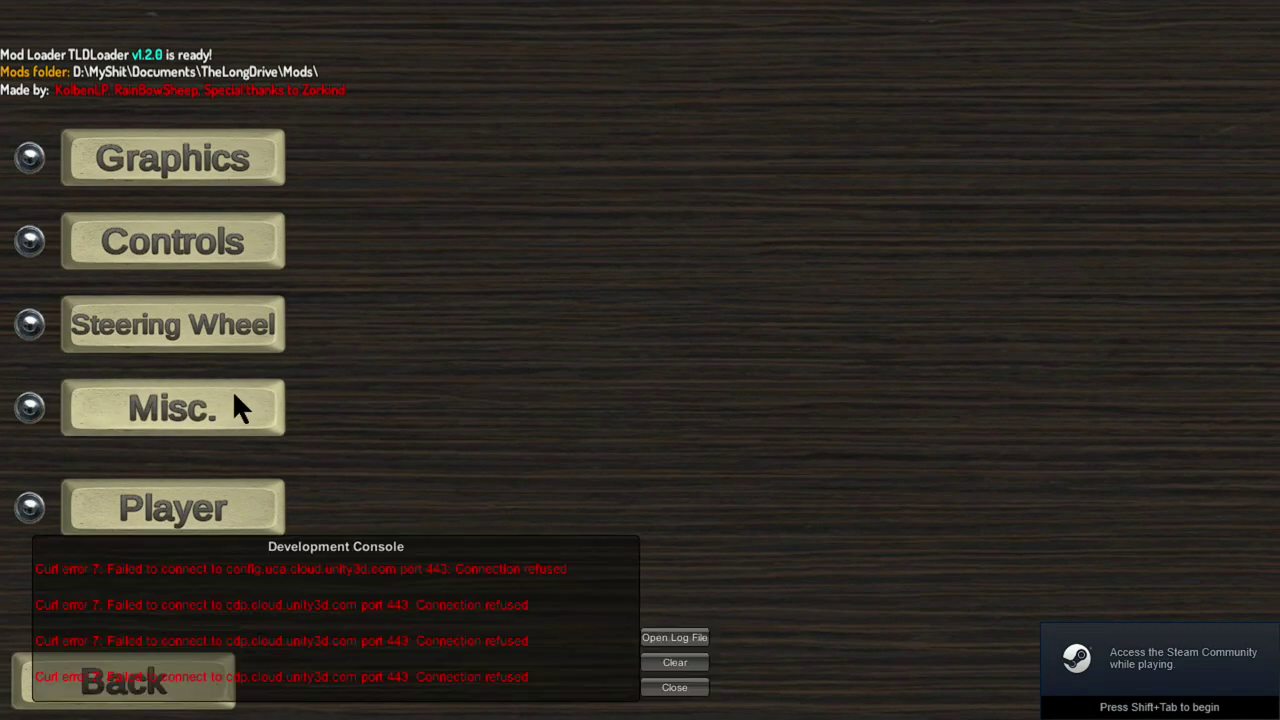
pyautogui.click(233, 395)
pyautogui.click(698, 690)
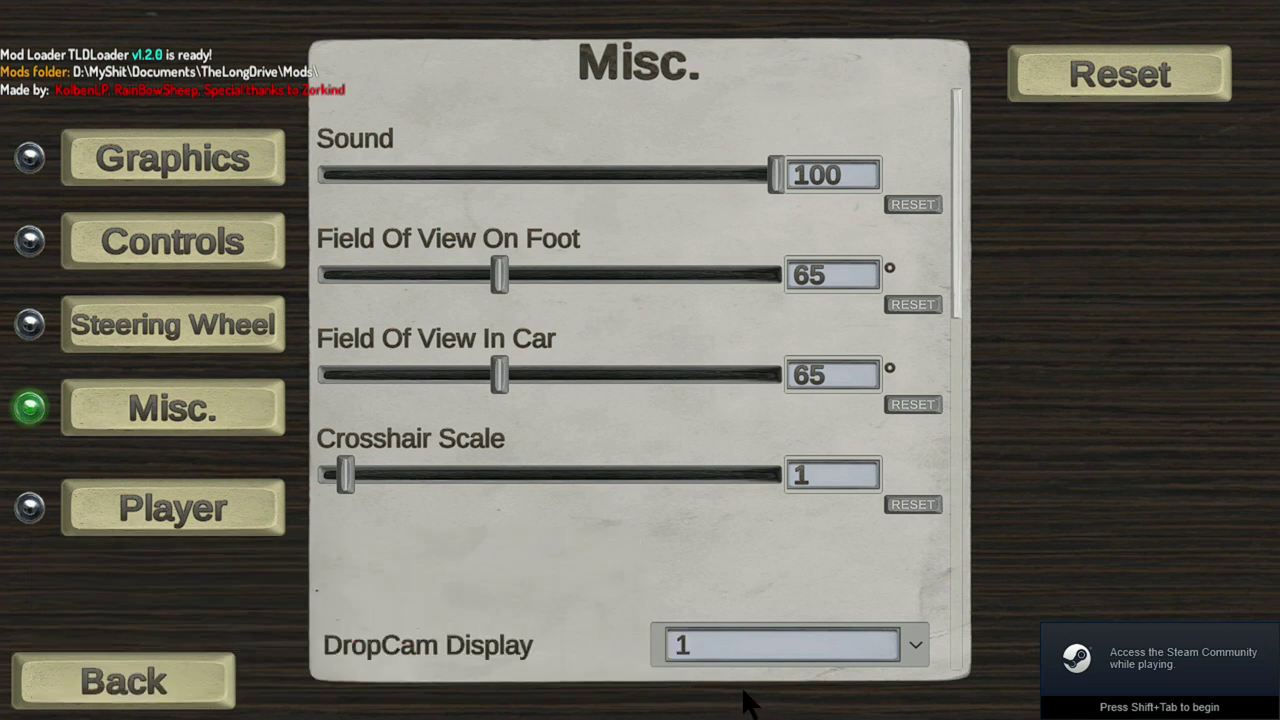
# Check the Custom Radio option, its folder path and supported audio formats in the Misc. settings, and return to the main menu
pyautogui.scroll(-10, 800, 330)
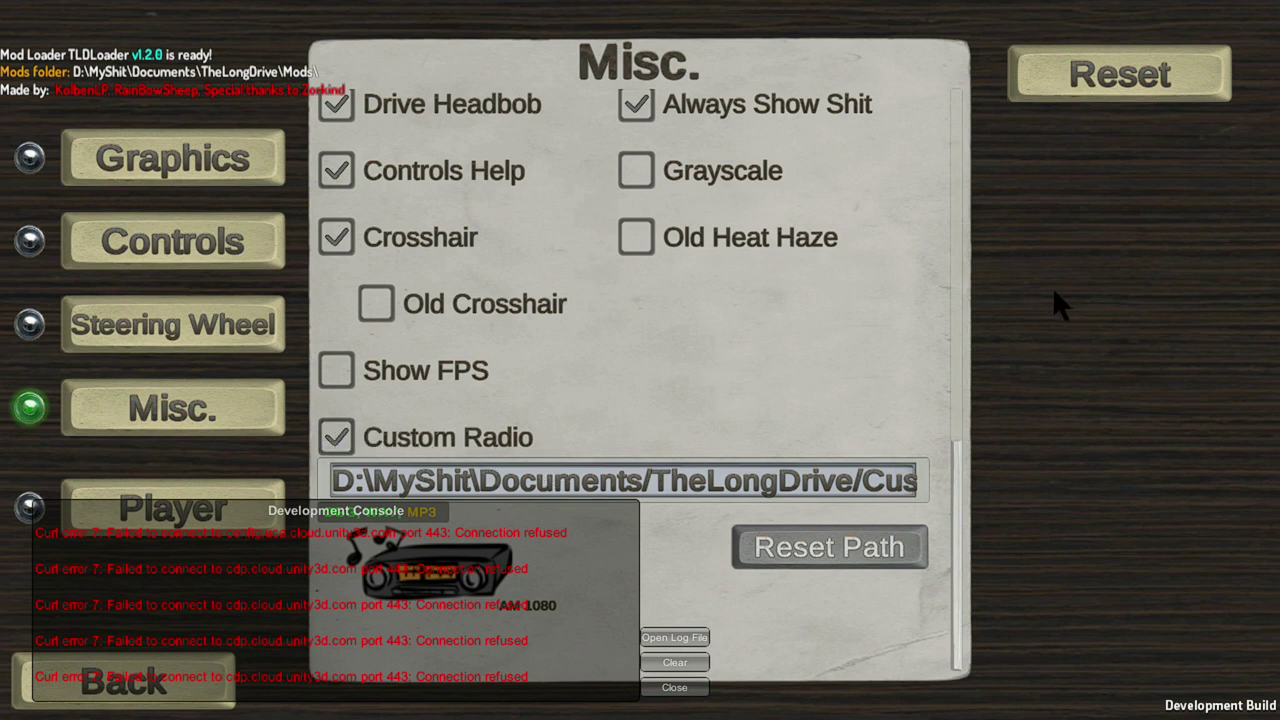
pyautogui.click(675, 688)
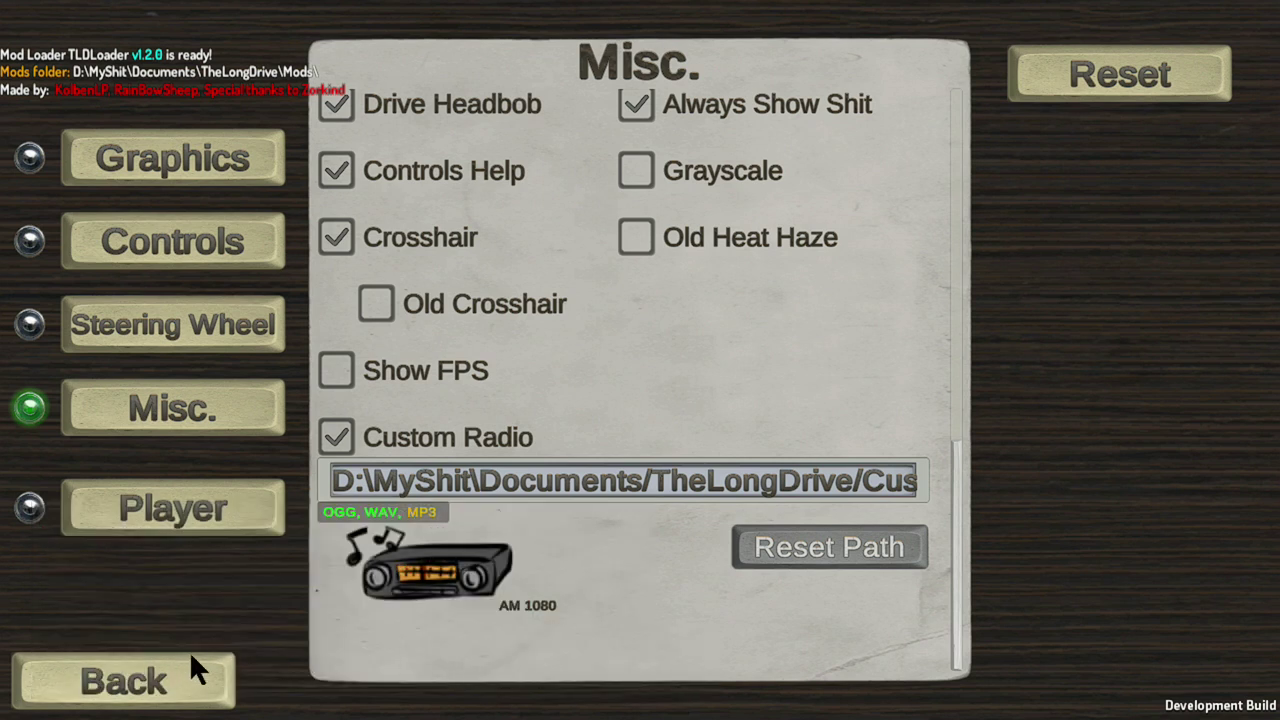
pyautogui.click(175, 677)
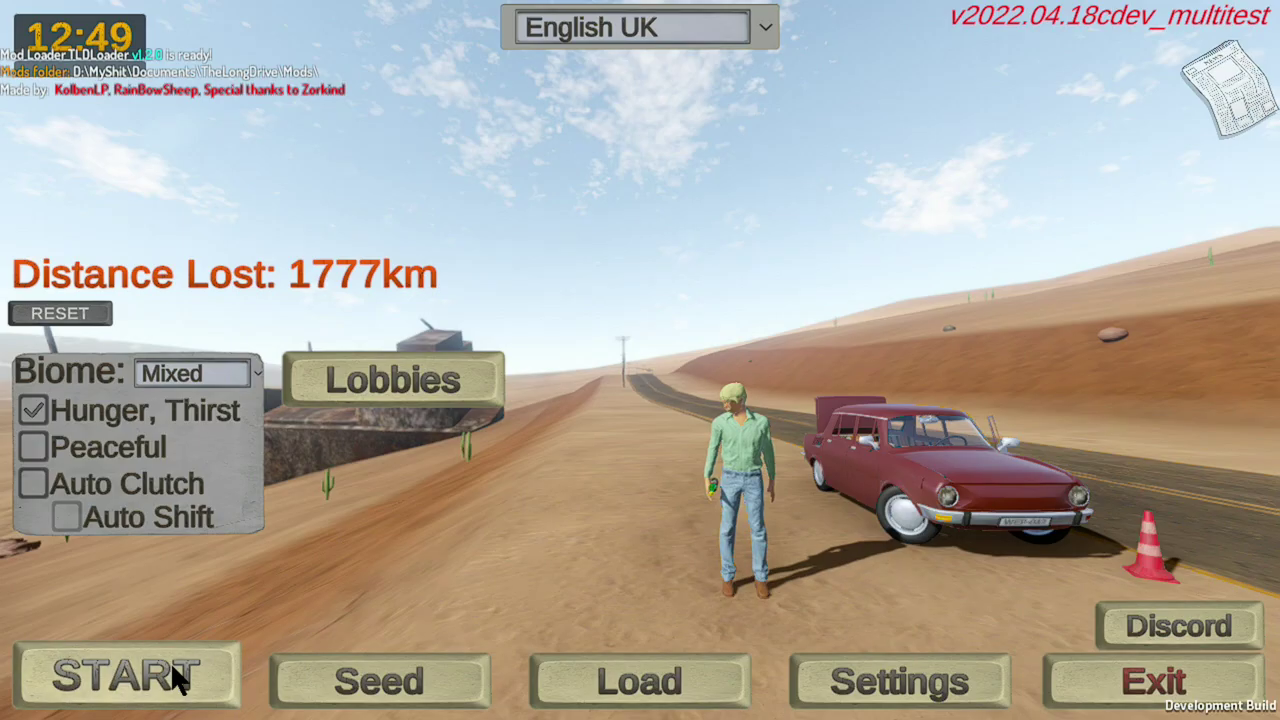